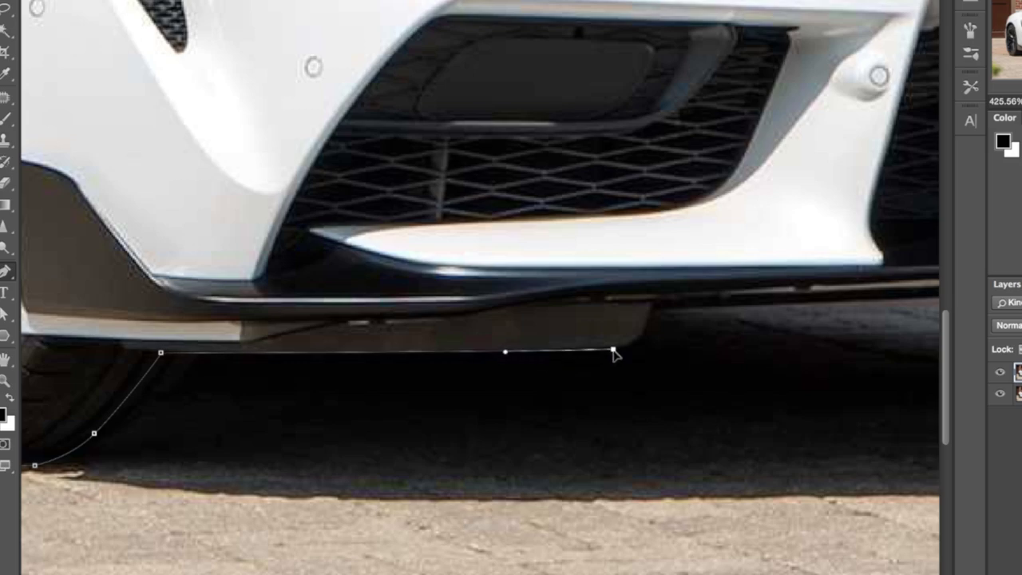
Continue the pen path along the front bumper's underside and around the far front tyre.
scroll(655, 319, "right", 10)
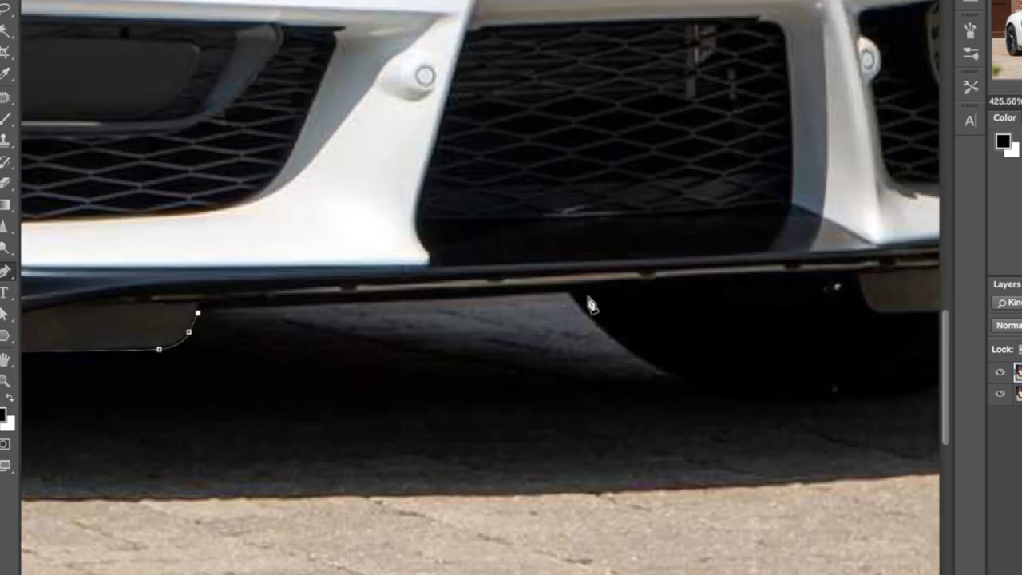
left_click_drag(569, 299, 684, 285)
scroll(639, 343, "down", 3)
scroll(639, 343, "right", 6)
left_click_drag(582, 281, 779, 271)
left_click_drag(839, 161, 876, 117)
left_click_drag(581, 280, 582, 281)
left_click_drag(780, 269, 768, 274)
Trace the path around the front splitter's outer corner and up to its pointed tip.
scroll(726, 244, "up", 2)
scroll(725, 244, "right", 5)
left_click_drag(700, 219, 749, 221)
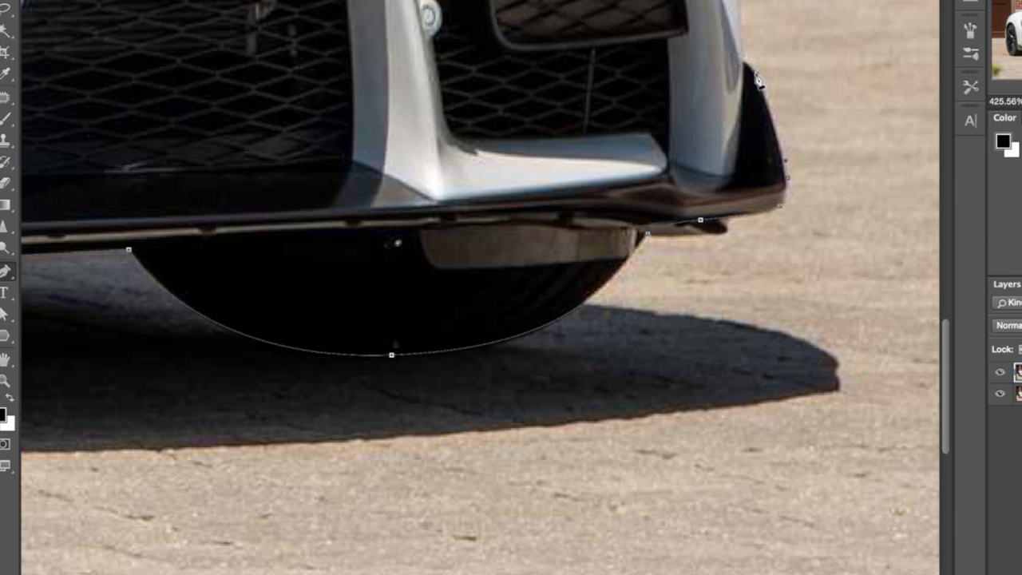
scroll(747, 68, "up", 3)
scroll(759, 128, "up", 2)
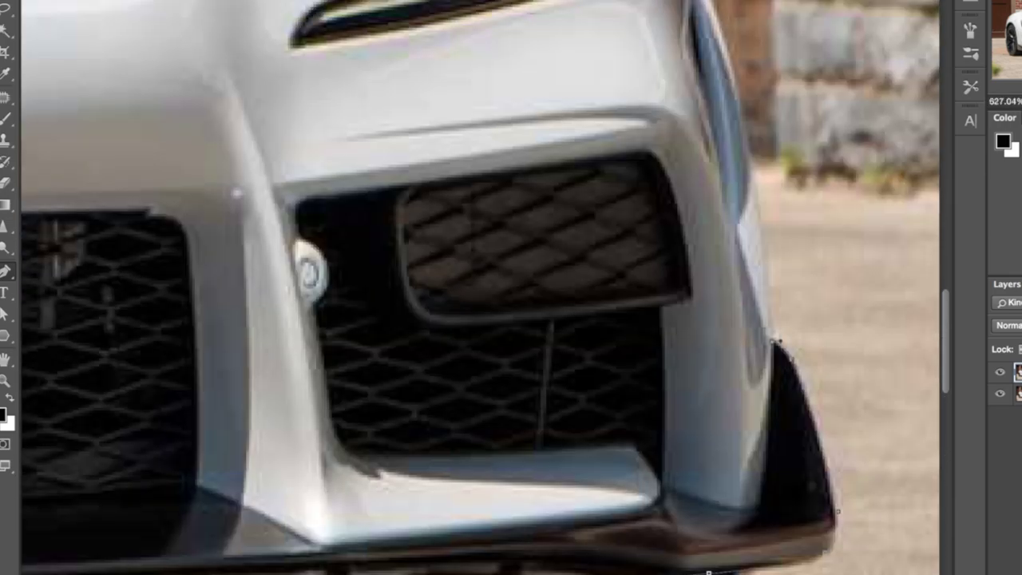
Extend the path up the far fender's edge and around the outer side of the headlight.
scroll(770, 194, "up", 1)
scroll(728, 17, "up", 5)
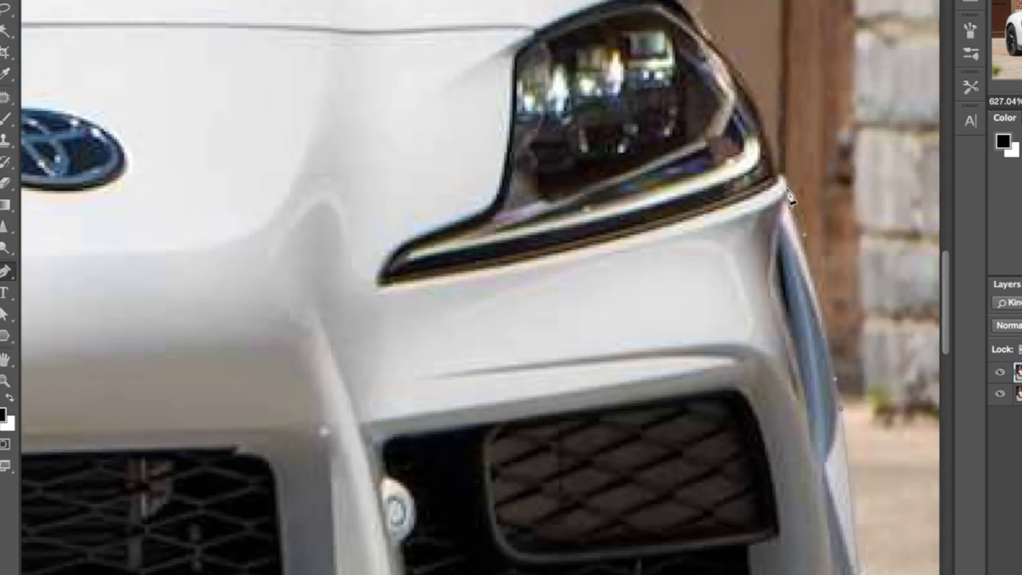
scroll(791, 191, "up", 2)
scroll(775, 192, "down", 2)
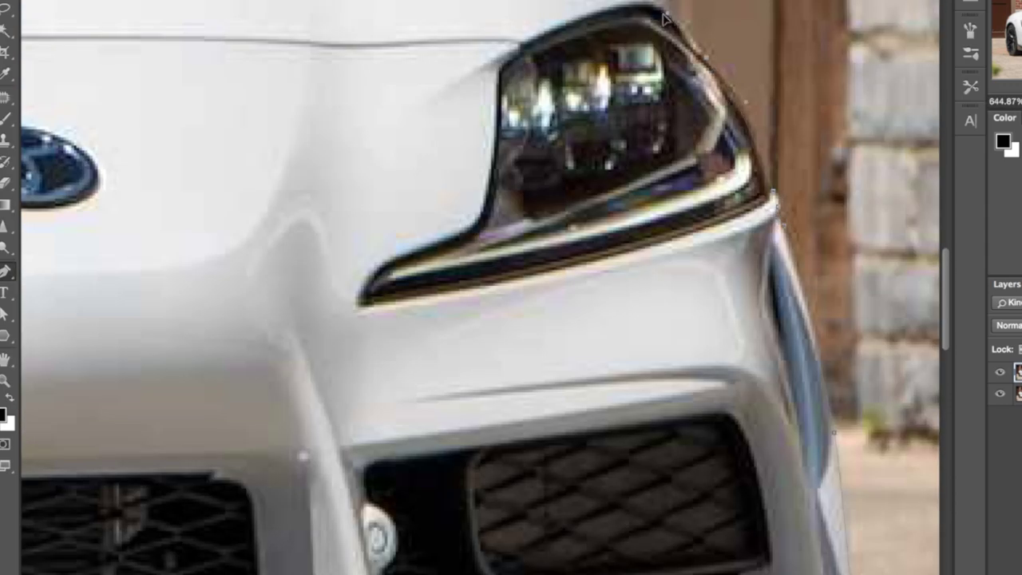
scroll(710, 68, "up", 3)
scroll(663, 124, "down", 2)
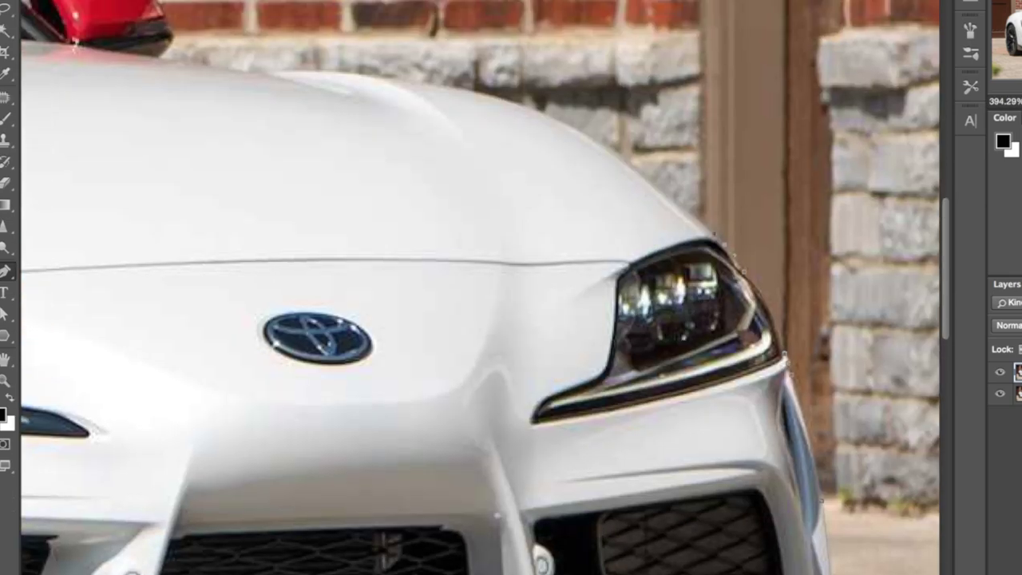
Trace the path along the hood's upper edge to the base of the far red mirror.
key("ctrl+z")
left_click_drag(255, 70, 64, 76)
scroll(617, 149, "left", 5)
left_click(594, 125, "alt")
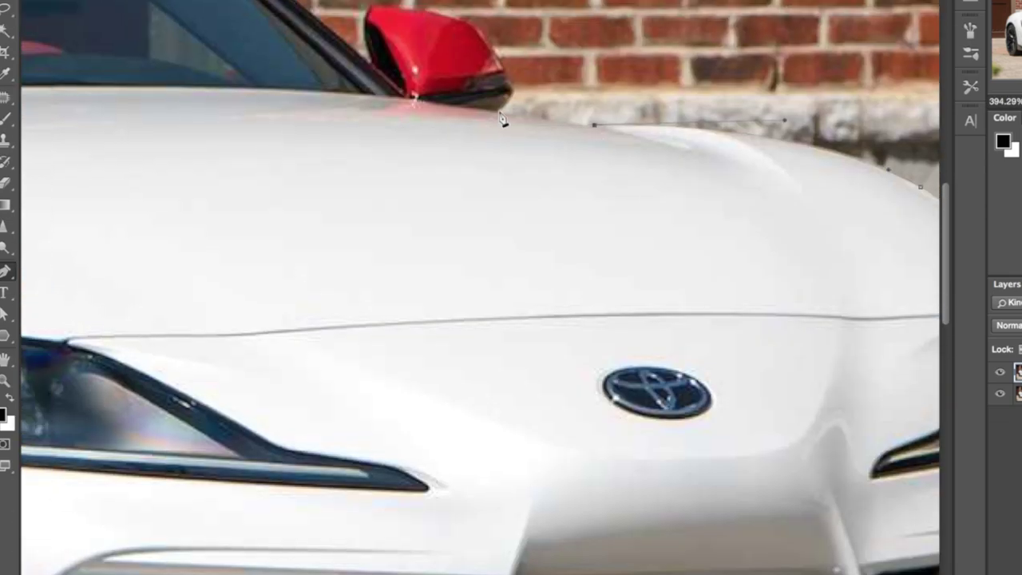
scroll(503, 118, "up", 3)
scroll(499, 142, "down", 4)
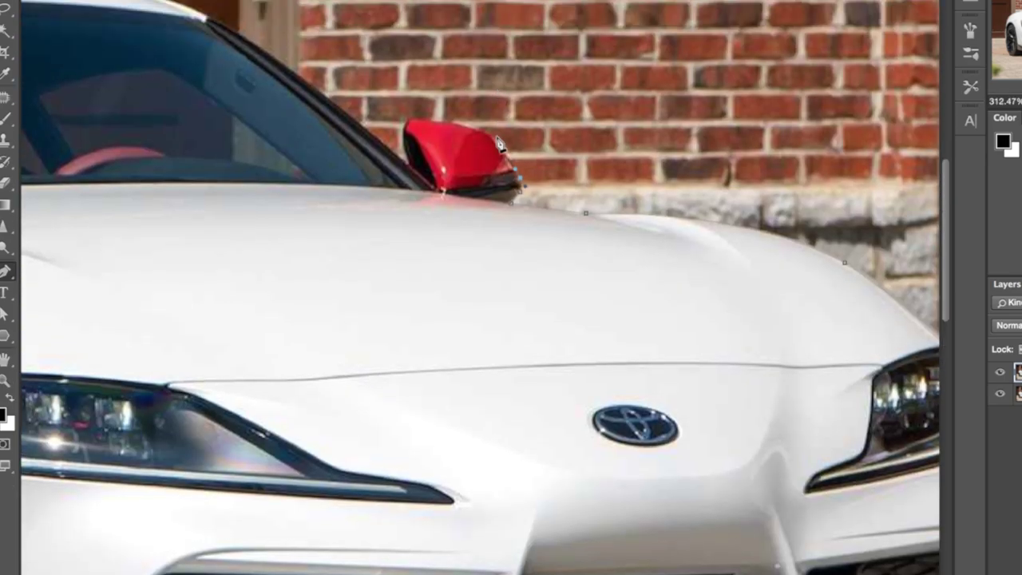
Outline the far red mirror and continue the path up the windshield pillar to the roof.
scroll(499, 144, "up", 3)
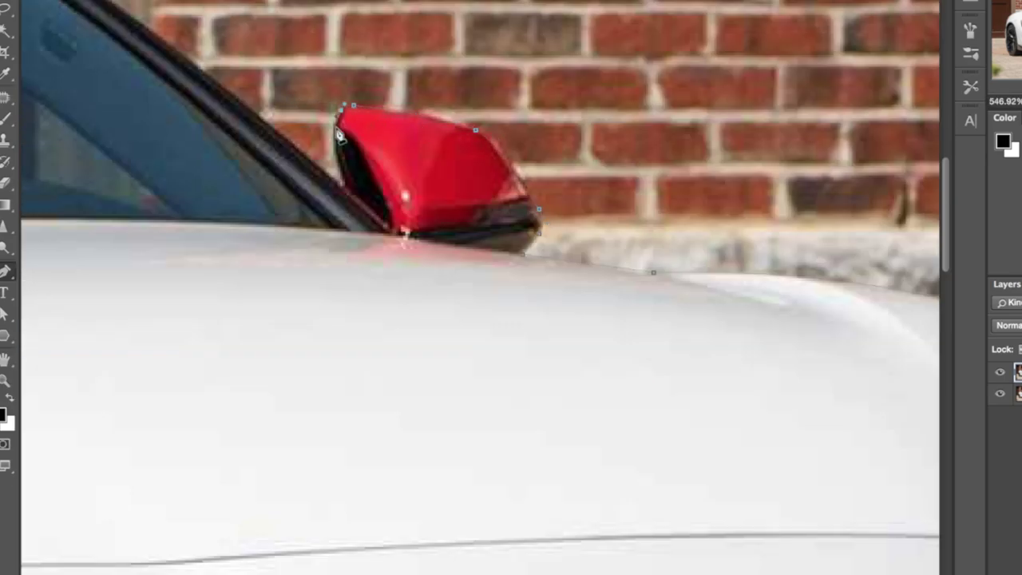
scroll(351, 116, "down", 5)
scroll(260, 80, "up", 6)
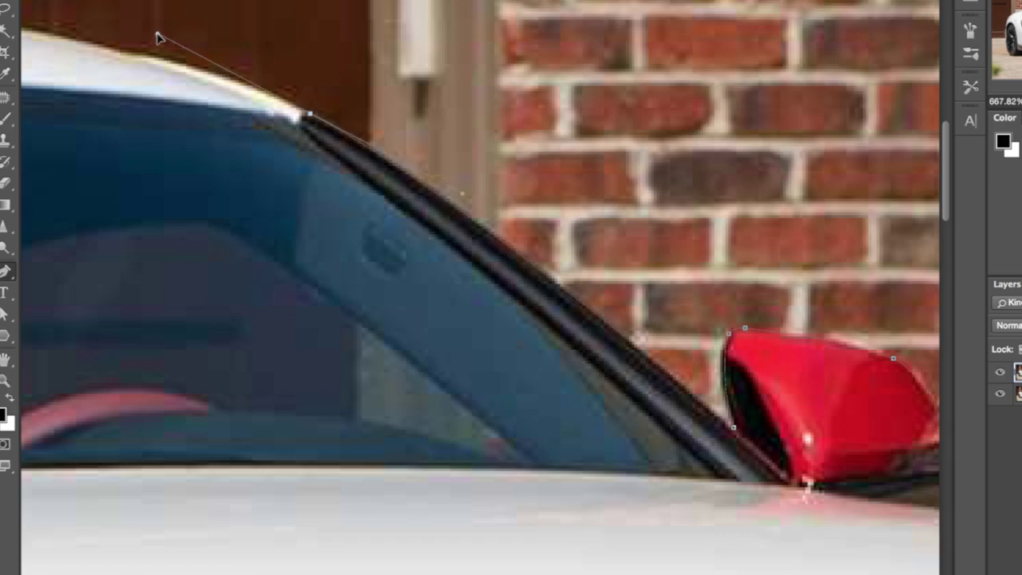
scroll(157, 37, "down", 5)
scroll(593, 104, "up", 3)
Trace the path along the double-bubble roof's top edge, following both humps and the dip between them.
scroll(594, 98, "up", 3)
left_click_drag(449, 54, 186, 53)
left_click(451, 54, "alt")
left_click_drag(382, 63, 368, 65)
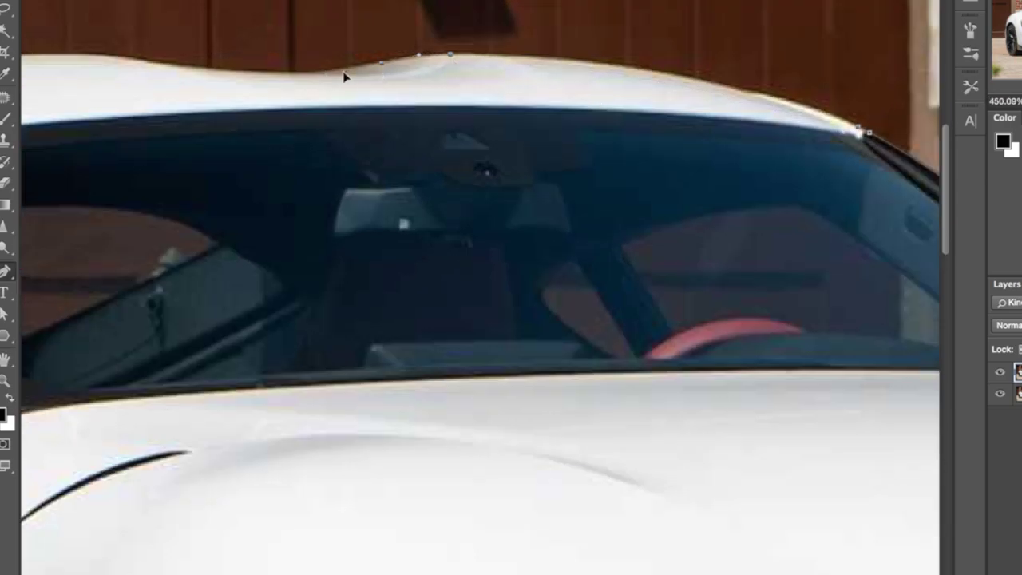
scroll(917, 61, "left", 8)
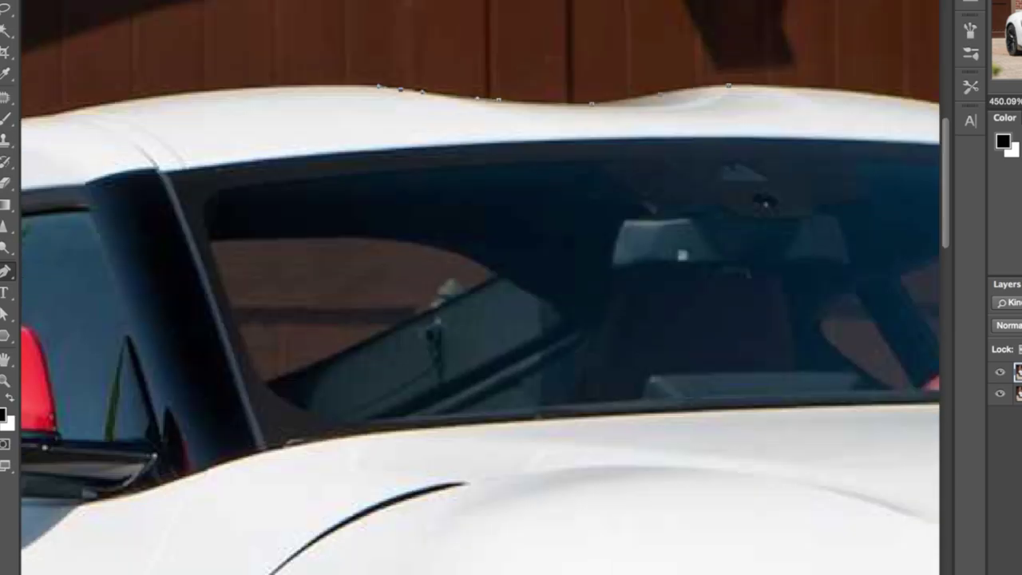
left_click_drag(348, 99, 178, 162)
Continue the path down the rear roofline and over the top of the rear fender.
scroll(563, 244, "left", 7)
scroll(563, 243, "down", 2)
left_click_drag(260, 323, 134, 529)
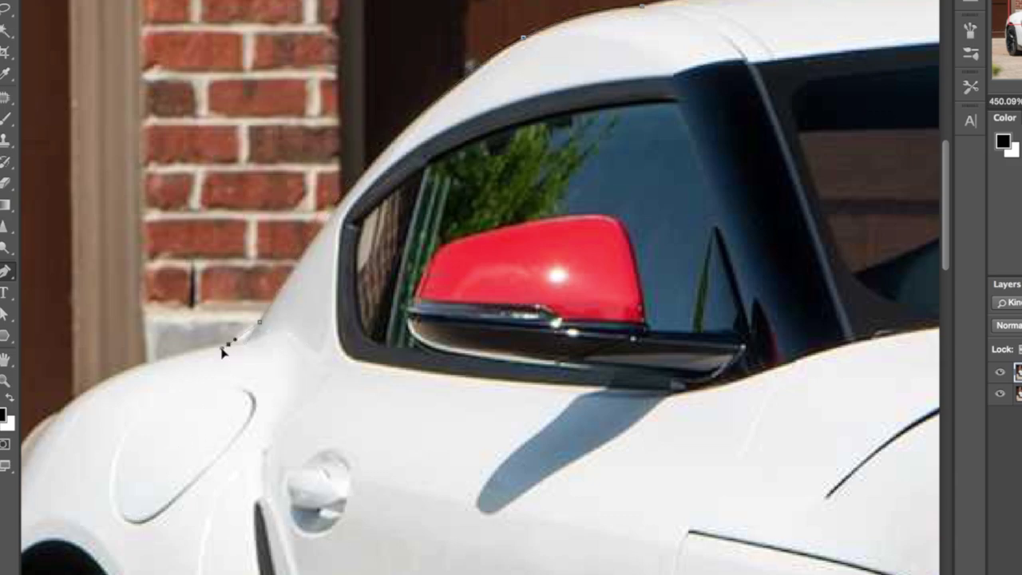
scroll(224, 349, "left", 8)
scroll(224, 349, "down", 8)
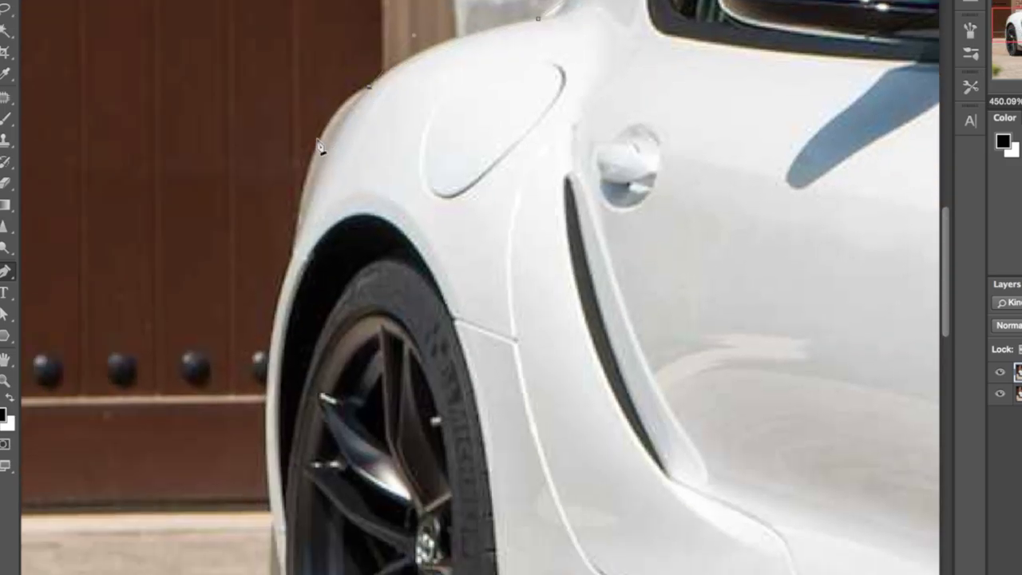
Trace the path down the rear bumper's edge and along the outer side of the rear tyre.
scroll(295, 266, "down", 5)
left_click_drag(274, 320, 292, 516)
left_click(270, 396)
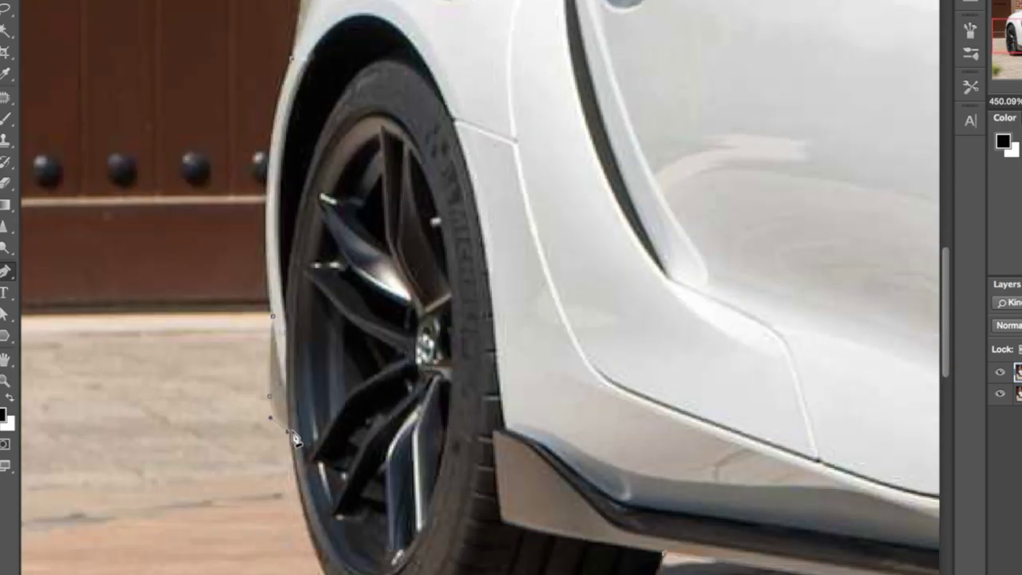
scroll(296, 440, "down", 6)
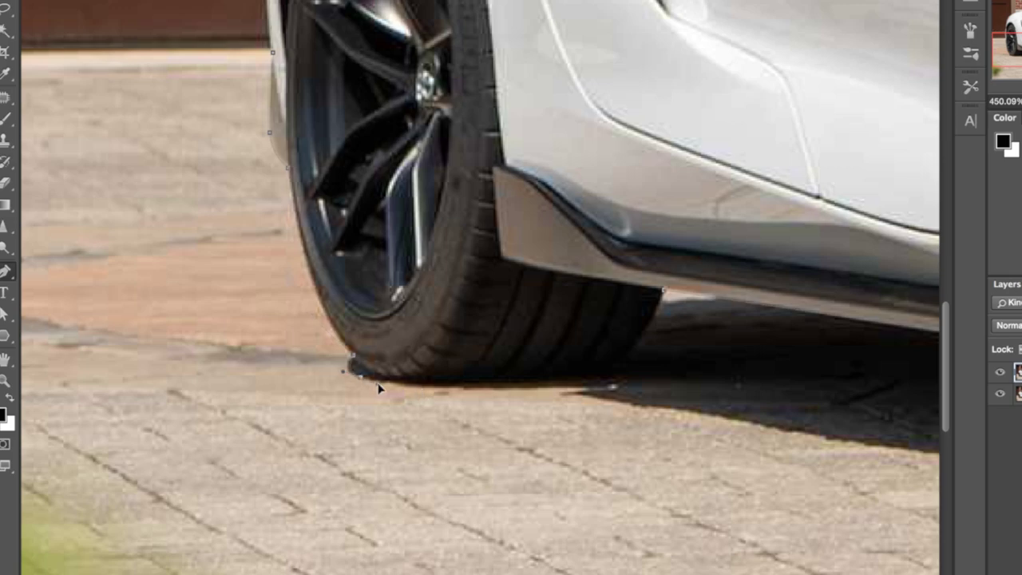
Close the path around the bottom of the rear tyre and convert it to a selection of the car.
left_click_drag(583, 387, 636, 344)
left_click(584, 387, "alt")
left_click(664, 290)
left_click(663, 287)
right_click(662, 289)
left_click(694, 384)
key("Return")
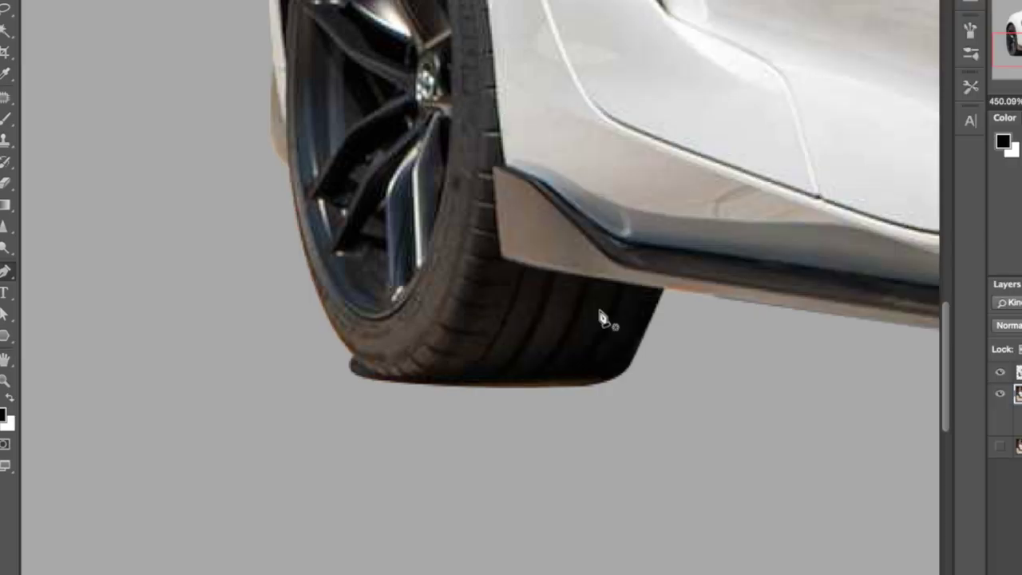
Trace a path over the rear wheel arch, along the side skirt, and around the front wheel arch to the bumper corner.
key("super+0")
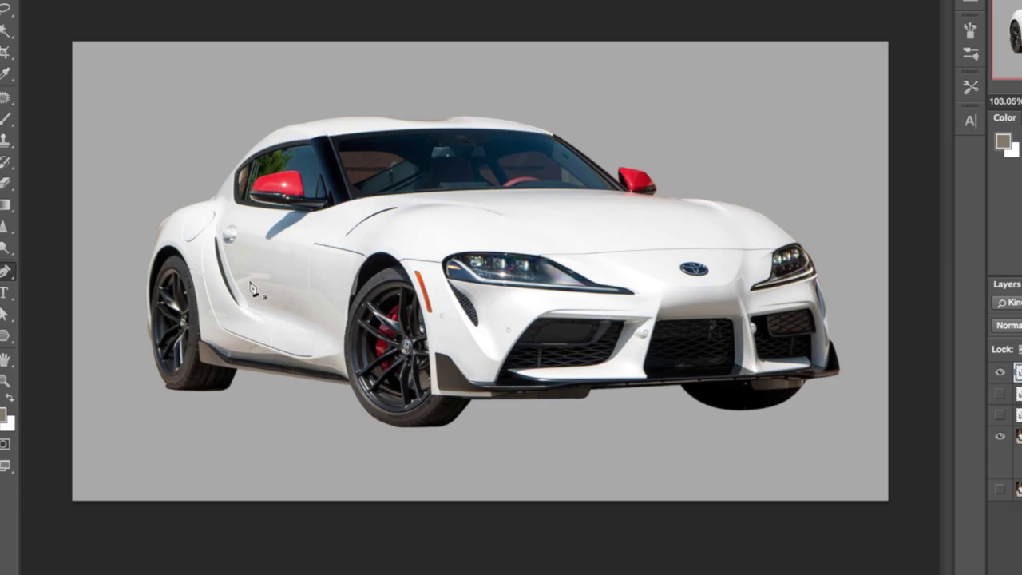
scroll(159, 222, "up", 5)
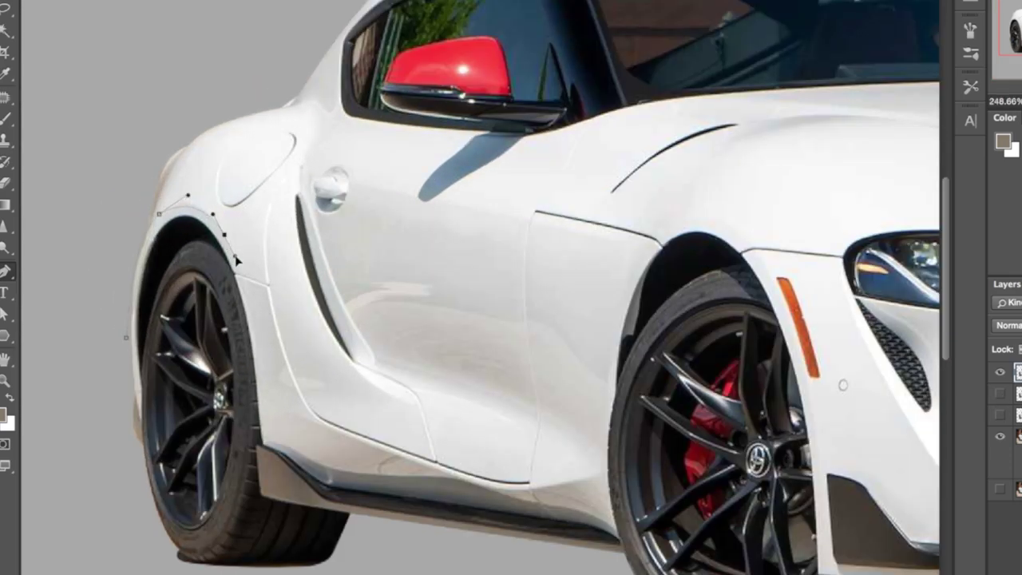
left_click_drag(266, 441, 270, 537)
scroll(631, 484, "down", 2)
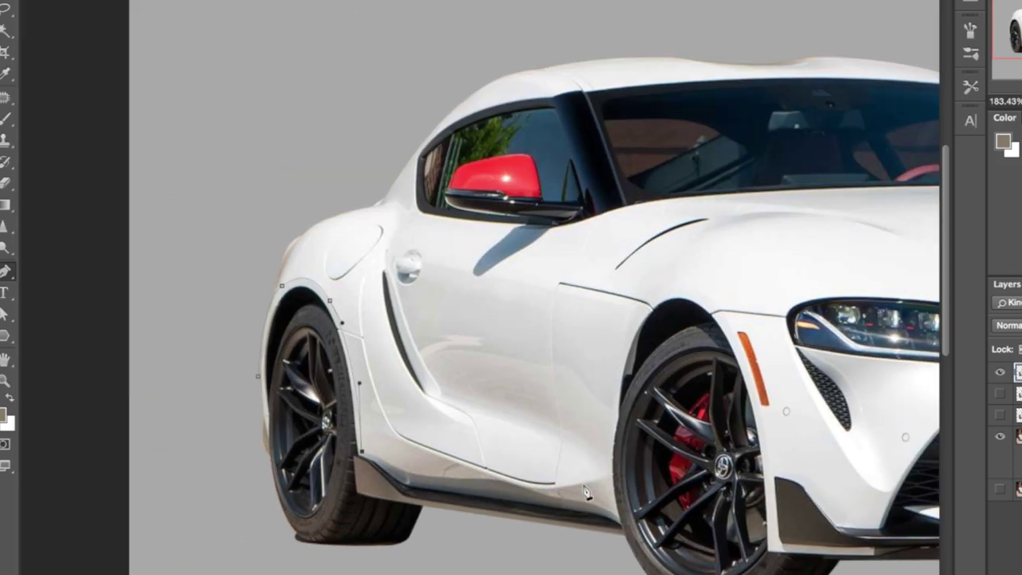
scroll(482, 483, "up", 2)
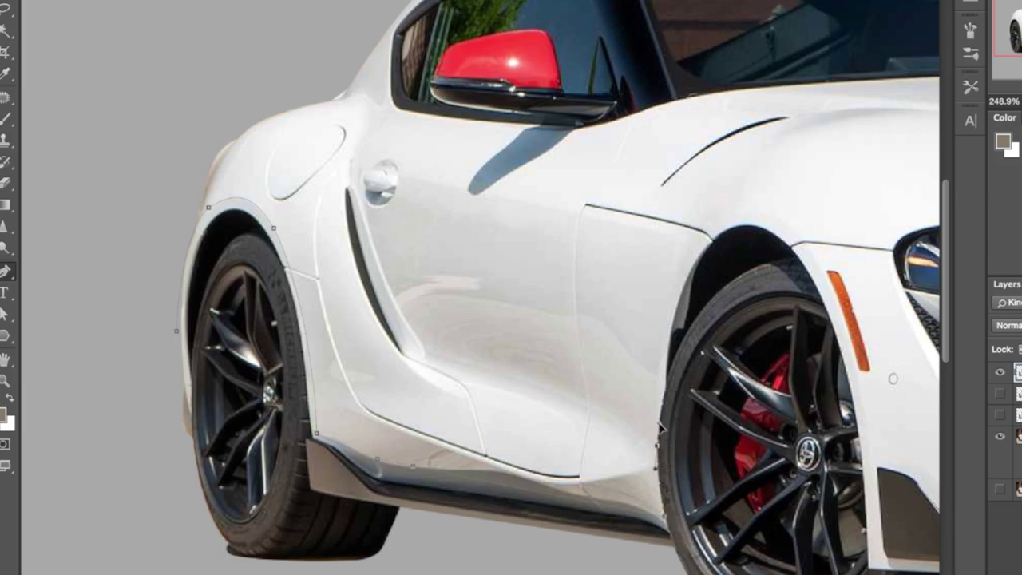
left_click_drag(701, 231, 736, 195)
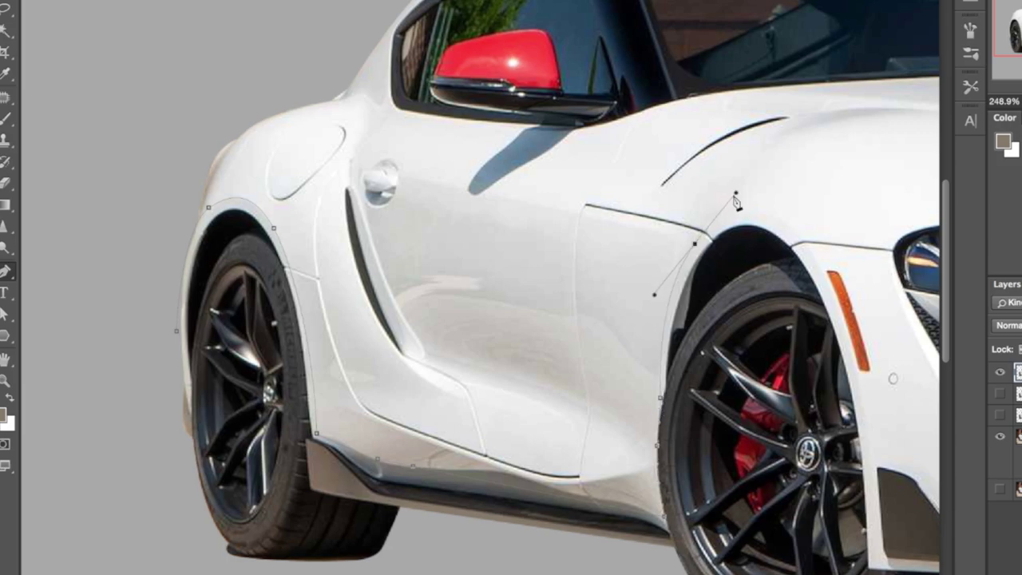
left_click_drag(812, 250, 553, 130)
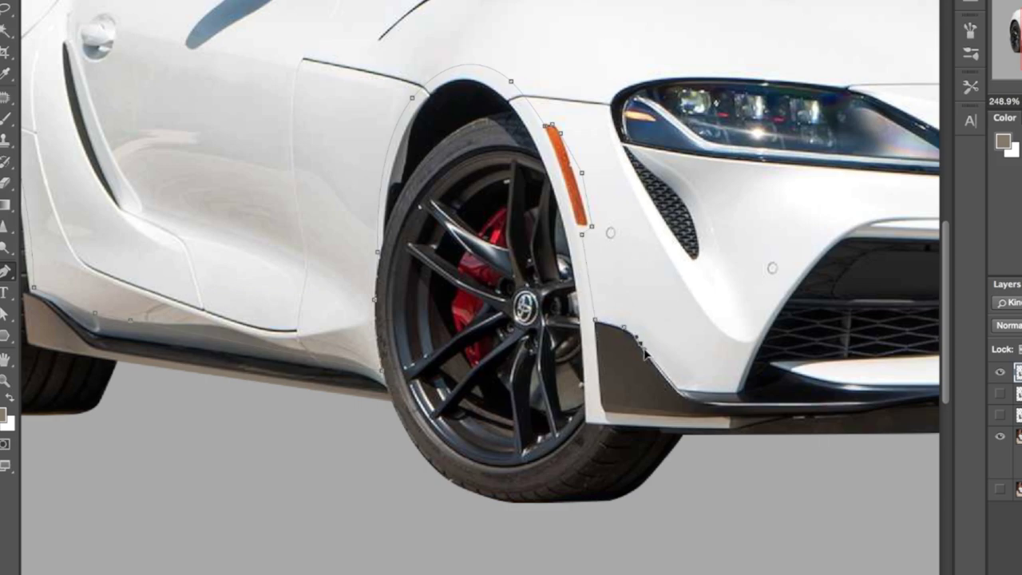
Move the copied front wheel and arch piece outward toward the rear of the car to widen the body.
key("super+0")
right_click(97, 294)
key("Escape")
left_click_drag(347, 358, 314, 358)
scroll(452, 414, "down", 2)
left_click_drag(389, 361, 389, 361)
scroll(697, 386, "up", 2)
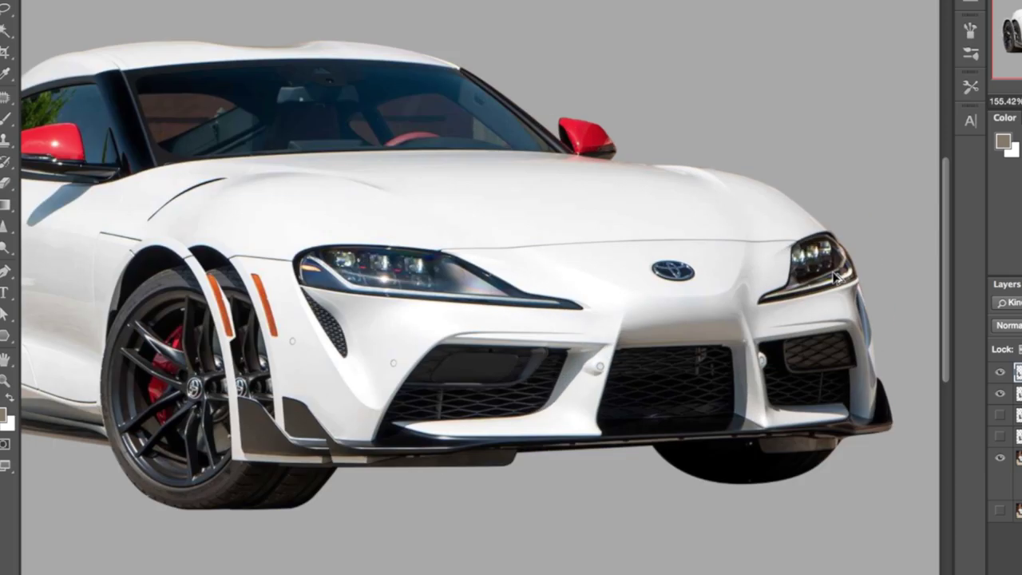
Add a new layer and outline a bulging far front fender flare with a path, converting it to a selection.
scroll(895, 311, "up", 3)
left_click(1020, 415)
key("alt+shift+super+n")
key("p")
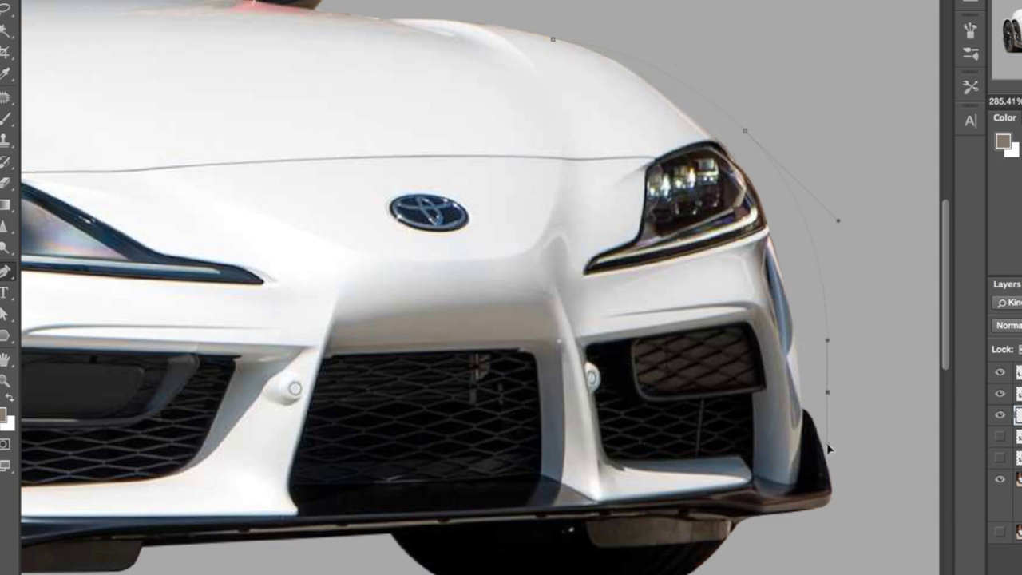
left_click(809, 484)
left_click(763, 486)
left_click(586, 155)
left_click(552, 39)
right_click(553, 39)
left_click(642, 133)
left_click(651, 136)
Paint the fender flare selection with a large brush in a sampled grey, then deselect.
key("b")
key("bracketright")
key("bracketright")
key("bracketright")
key("bracketright")
key("bracketright")
key("bracketright")
key("bracketright")
key("bracketright")
key("bracketright")
left_click_drag(601, 37, 798, 569)
scroll(740, 249, "down", 3)
left_click(718, 96, "alt")
left_click_drag(828, 485, 584, 41)
key("ctrl+d")
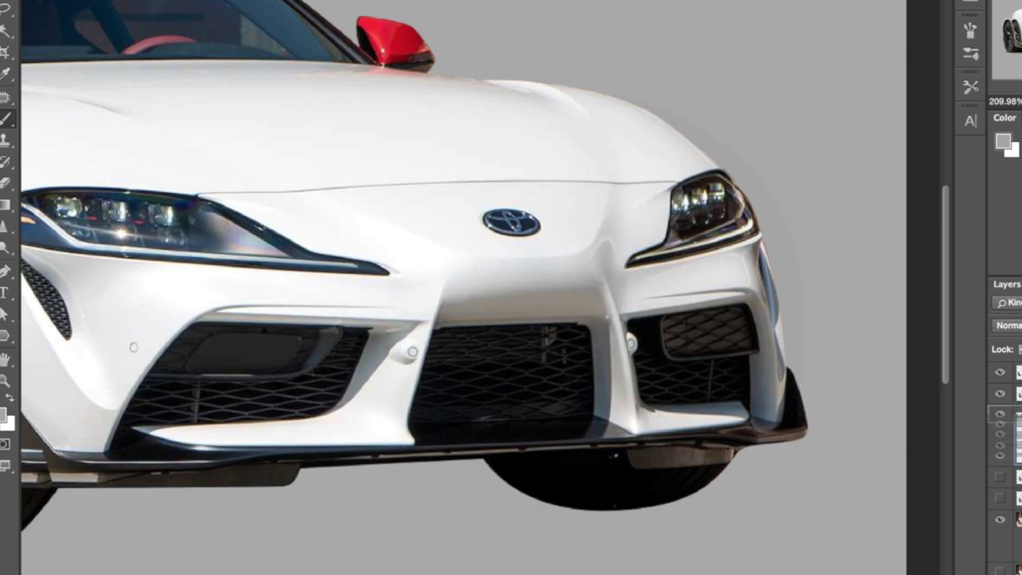
Shade the outer part of the far fender flare with dark brush strokes.
left_click(1020, 455, "shift")
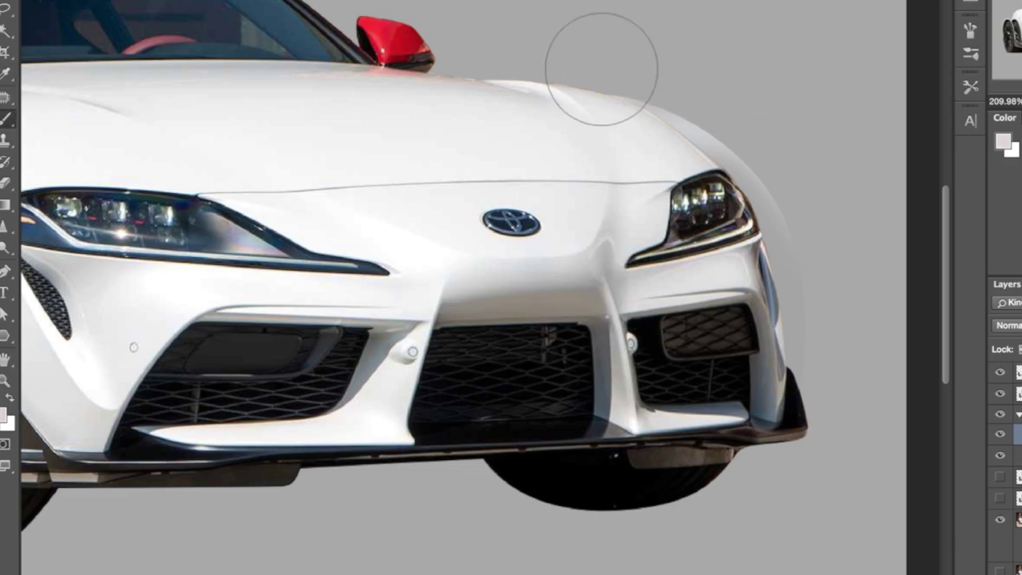
key("d")
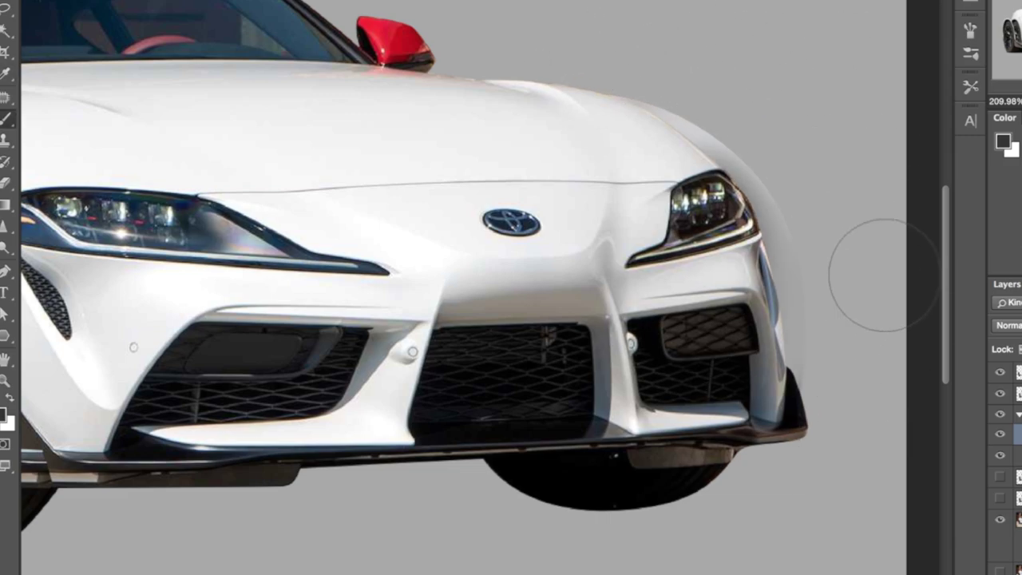
left_click_drag(835, 266, 585, 357)
left_click_drag(807, 190, 999, 215)
Outline the area where the flare meets the hood as a selection, delete its contents on the flare layer, and deselect.
left_click(1020, 455)
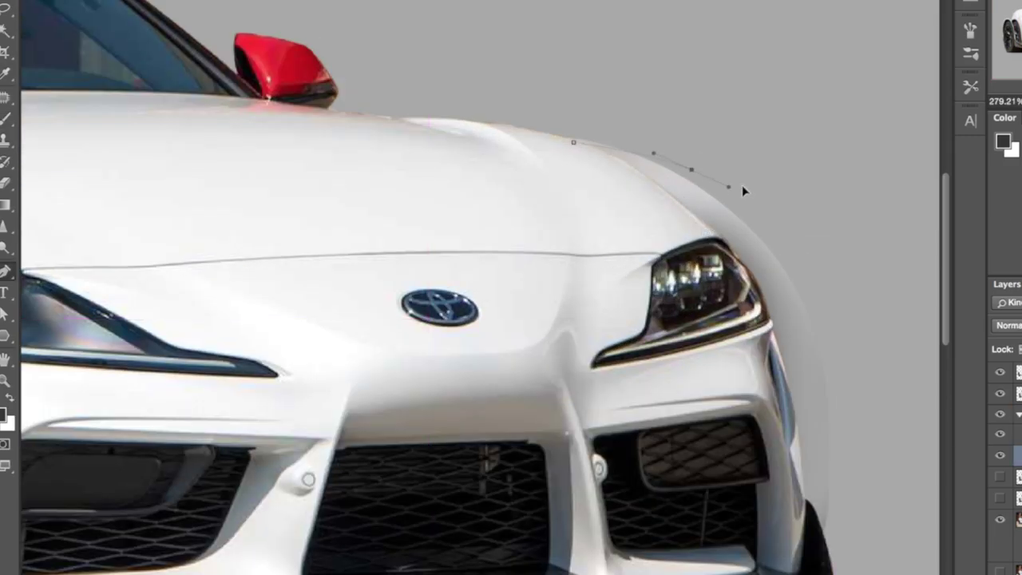
left_click(574, 143)
right_click(675, 104)
left_click(711, 160)
left_click(682, 142)
key("BackSpace")
key("super+d")
Draw a curved path across the flare from the hood edge past the headlight and convert it to a selection.
left_click_drag(737, 173, 431, 200)
left_click_drag(666, 214, 829, 218)
scroll(831, 226, "up", 5)
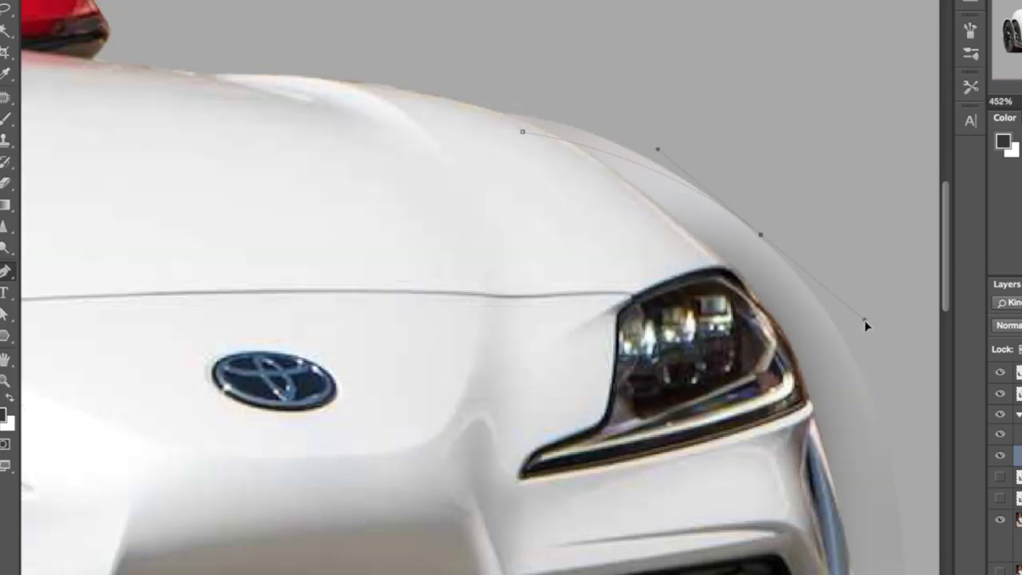
right_click(482, 182)
left_click(525, 265)
key("Return")
scroll(680, 153, "down", 4)
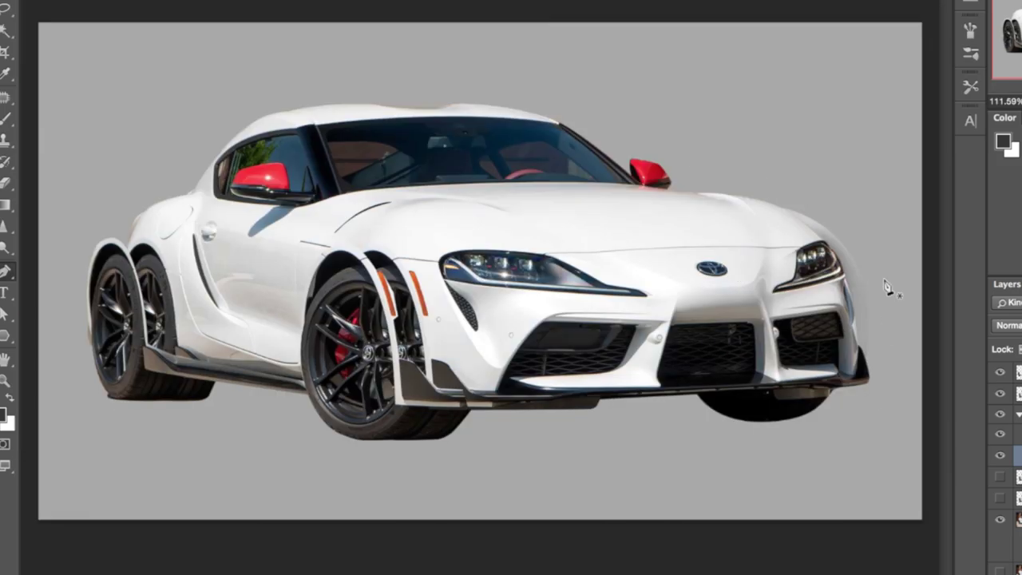
Outline the narrow vent area below the far headlight, convert it to a selection, fill it with black, and deselect.
scroll(895, 335, "up", 3)
scroll(902, 389, "up", 8)
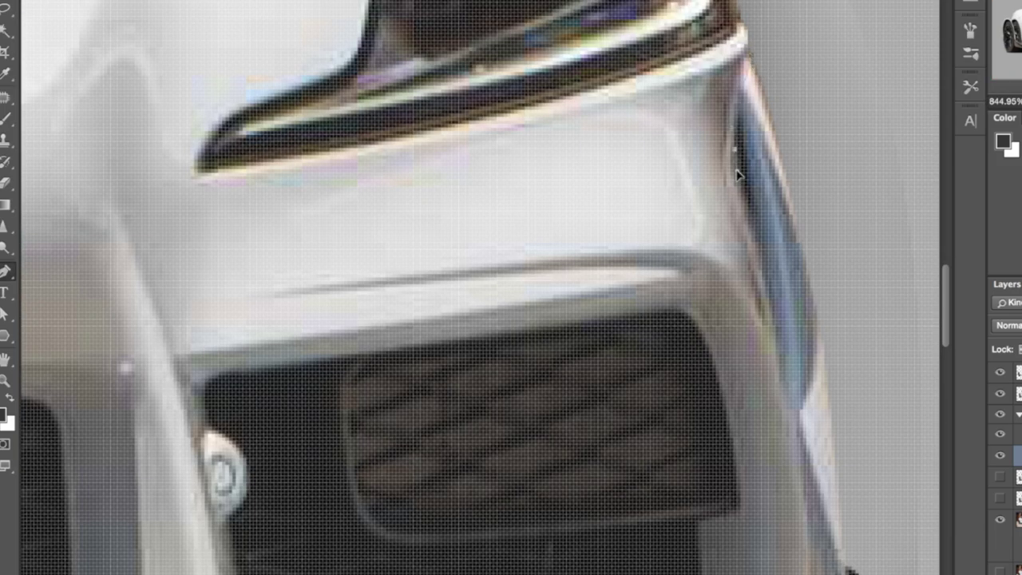
scroll(788, 347, "down", 2)
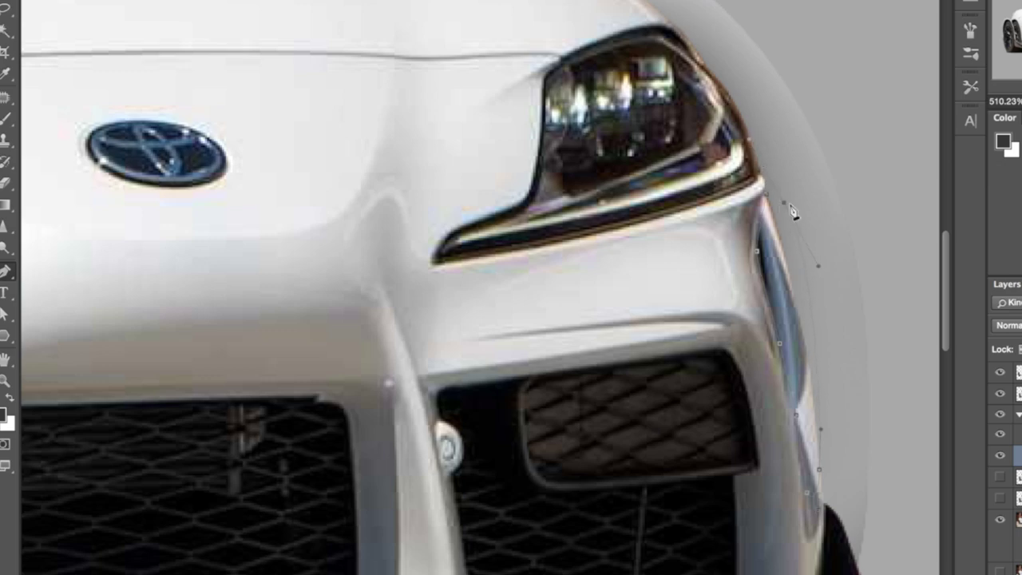
right_click(768, 224)
left_click(811, 306)
key("Return")
key("b")
key("alt+BackSpace")
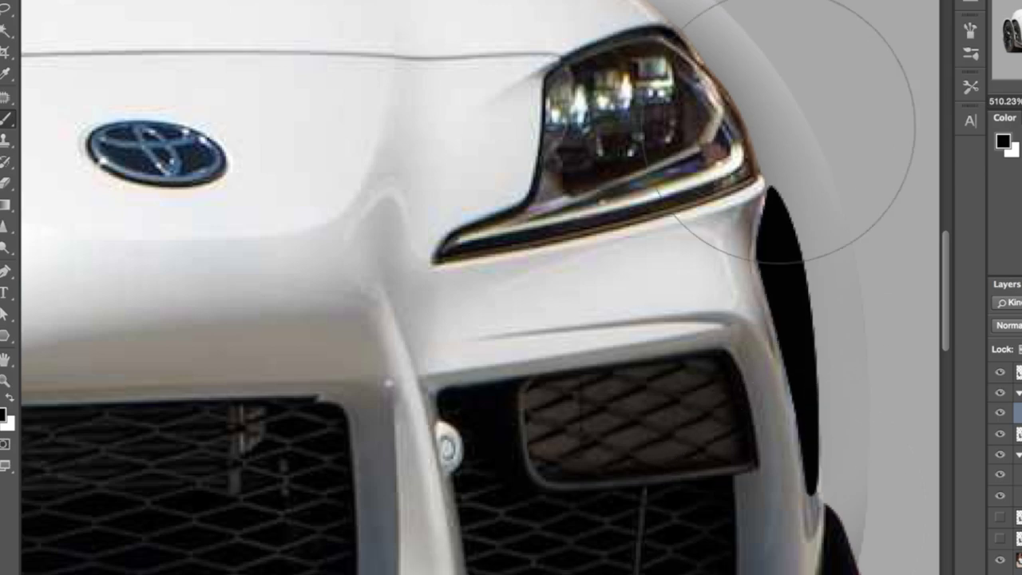
key("super+d")
Draw a closed path from the far headlight's upper edge down the black vent's outer edge and back up beside the headlight.
key("super+0")
scroll(850, 318, "up", 1)
key("p")
scroll(833, 293, "up", 7)
left_click(694, 139)
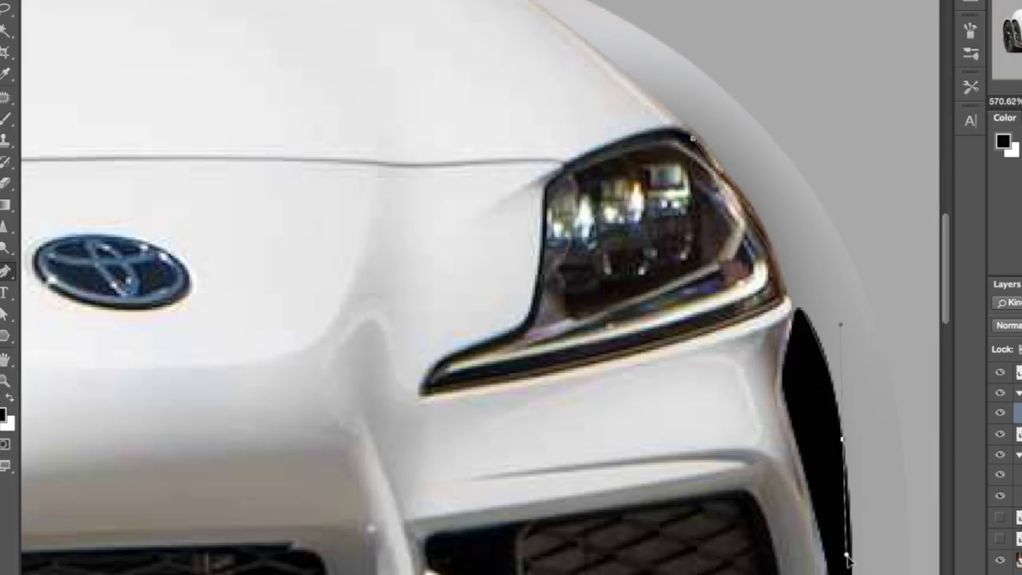
scroll(856, 563, "down", 2)
left_click(843, 388, "alt")
left_click(818, 385)
left_click(798, 261)
left_click_drag(693, 87, 664, 61)
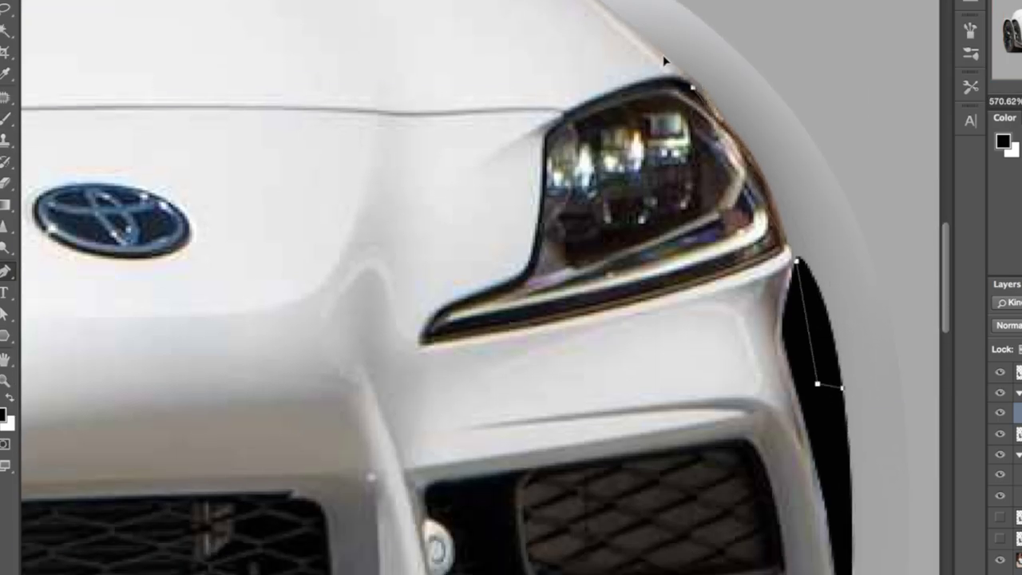
Convert the path beside the far headlight to a selection, fill it with black, and deselect.
key("b")
key("p")
right_click(780, 171)
left_click(827, 240)
left_click(701, 143)
key("b")
key("alt+BackSpace")
key("super+d")
Paint white over the duplicate front wheel arch, side marker and exposed wheel section behind the shifted near front arch.
scroll(429, 240, "down", 10)
key("p")
scroll(399, 287, "up", 6)
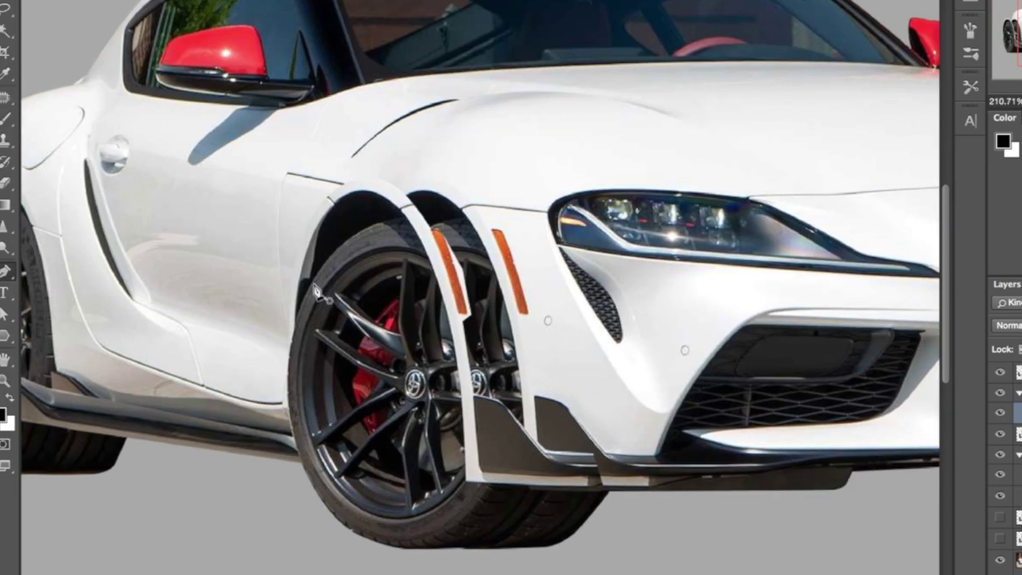
scroll(457, 167, "up", 2)
key("b")
key("x")
mouse_move(408, 204)
left_mouse_down()
mouse_move(435, 252)
mouse_move(469, 264)
mouse_move(511, 320)
mouse_move(519, 415)
left_mouse_up()
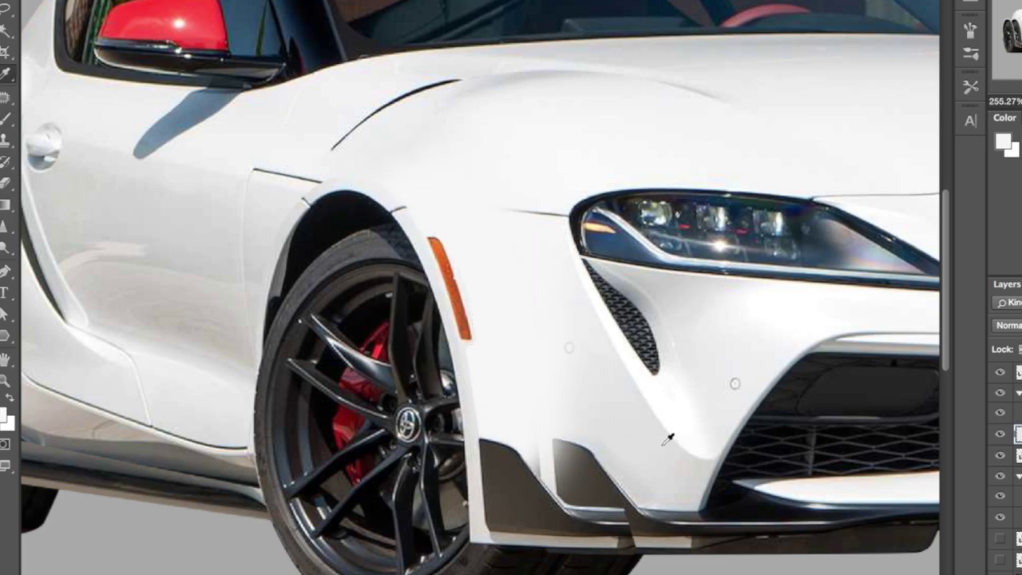
Shade the bumper's lower corner beside the front wheel with a gray brush and erase the overspill below the bumper.
left_click(1004, 141)
left_click(916, 200)
key("Return")
mouse_move(523, 496)
left_mouse_down()
mouse_move(531, 480)
mouse_move(587, 555)
left_mouse_up()
scroll(589, 511, "down", 2)
scroll(607, 479, "down", 1)
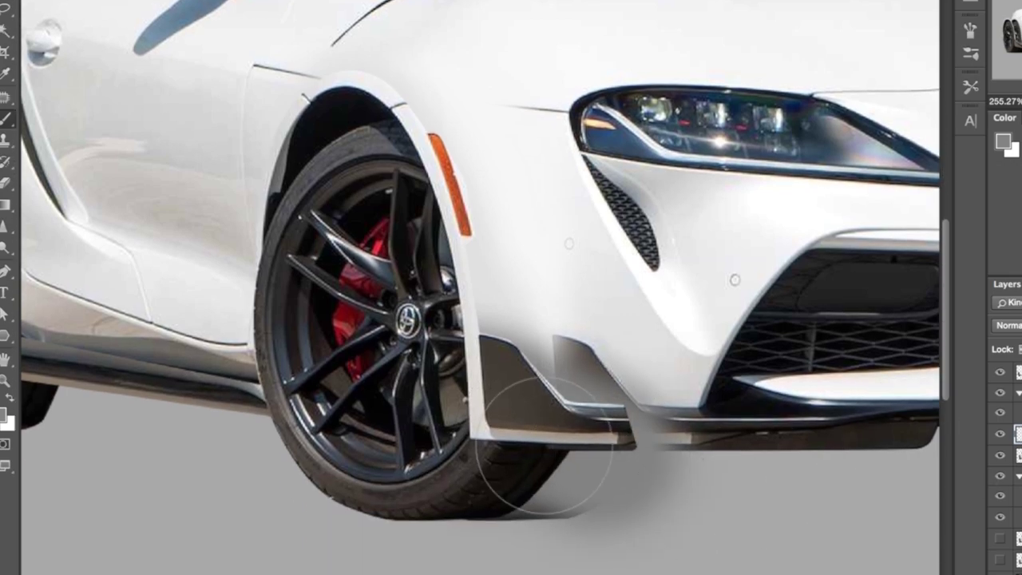
scroll(723, 495, "down", 2)
key("e")
mouse_move(627, 489)
left_mouse_down()
mouse_move(483, 454)
mouse_move(696, 422)
left_mouse_up()
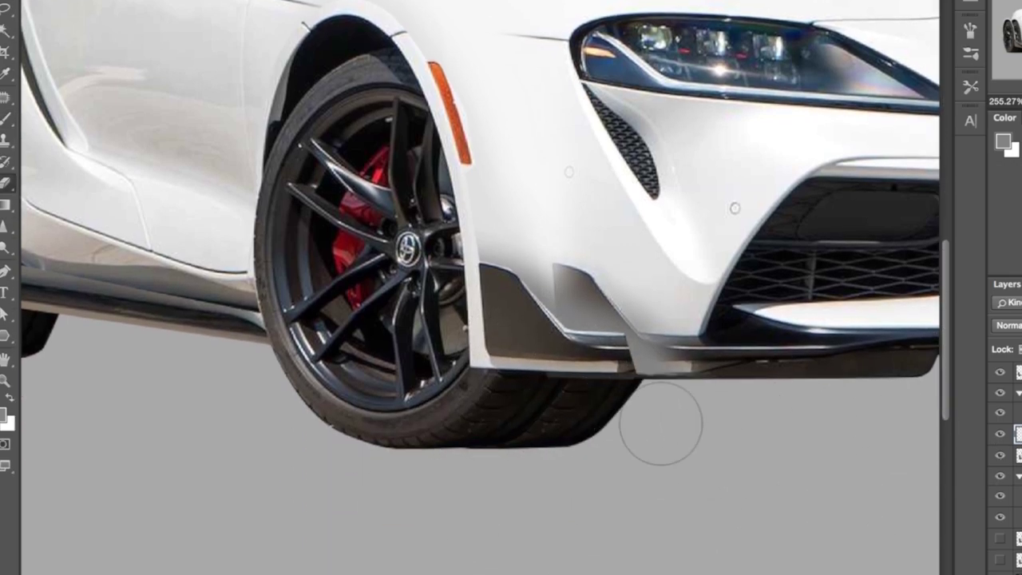
Paint over the duplicate corner fin with sampled body tones, select the overspill around the lower bumper edge, delete it, and deselect.
scroll(416, 343, "down", 5)
scroll(436, 340, "up", 5)
key("b")
left_click(473, 352, "alt")
mouse_move(450, 362)
left_mouse_down()
mouse_move(425, 390)
mouse_move(406, 354)
mouse_move(499, 436)
left_mouse_up()
left_click(436, 474, "alt")
mouse_move(356, 386)
left_mouse_down()
mouse_move(474, 403)
mouse_move(515, 455)
left_mouse_up()
left_click_drag(224, 536, 702, 405)
key("Delete")
key("super+d")
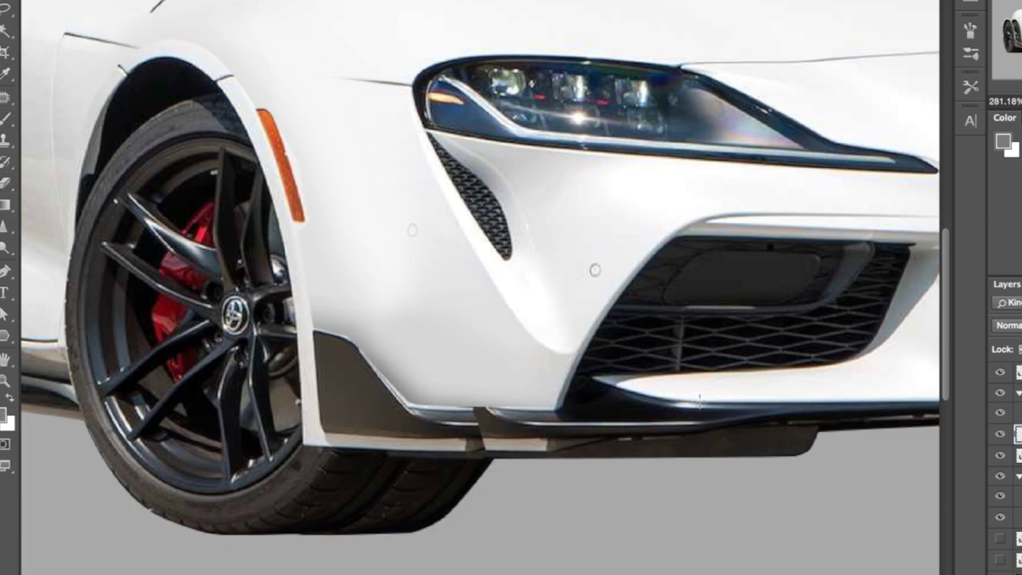
Outline the excess along the shifted rear arch's outer edge, convert it to a selection, delete its contents, and deselect.
scroll(511, 351, "down", 6)
scroll(485, 342, "up", 8)
scroll(413, 354, "down", 8)
scroll(412, 352, "up", 8)
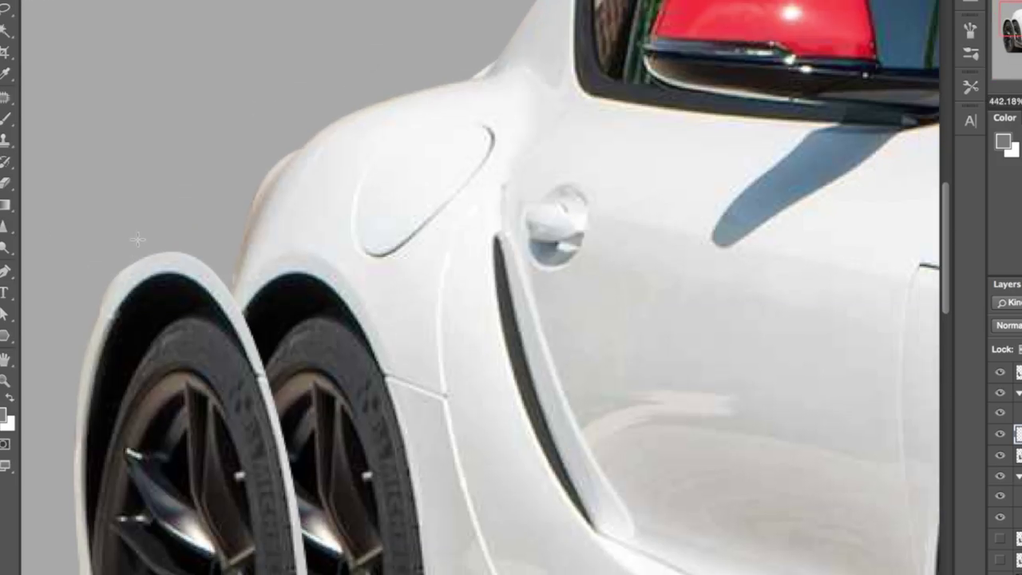
key("p")
left_click(82, 295)
left_click(107, 298)
key("super+Return")
key("Delete")
key("super+d")
Add a new layer group and a new empty layer for painting the widened rear fender.
left_click(1020, 393)
key("super+g")
key("super+alt+shift+n")
Draw a closed path around the widened rear fender, following the door seam, side skirt and outer wheel arch, and convert it to a selection.
left_click_drag(336, 141, 175, 150)
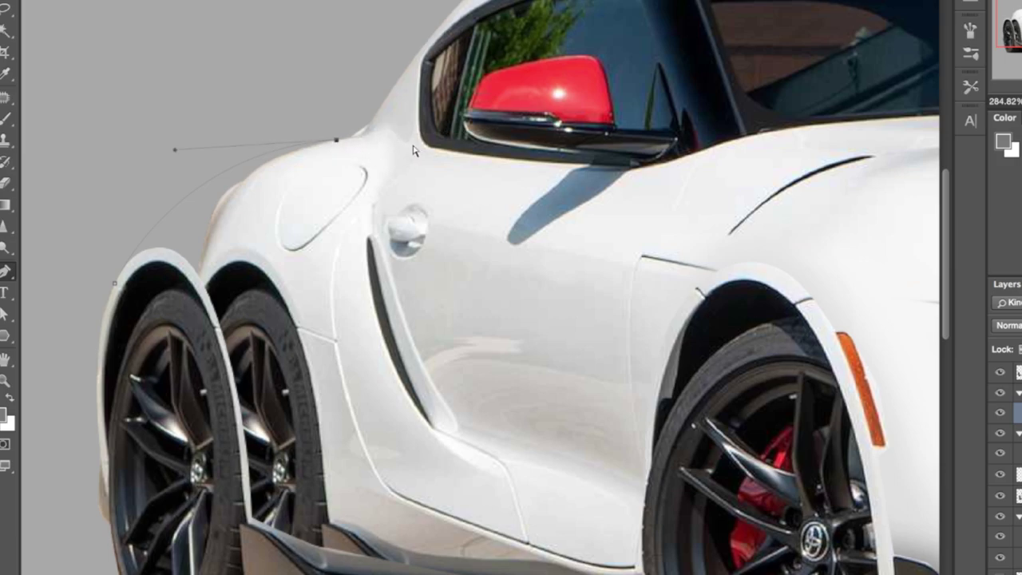
left_click_drag(372, 202, 365, 226)
left_click(371, 201, "alt")
scroll(371, 203, "down", 5)
scroll(295, 332, "up", 2)
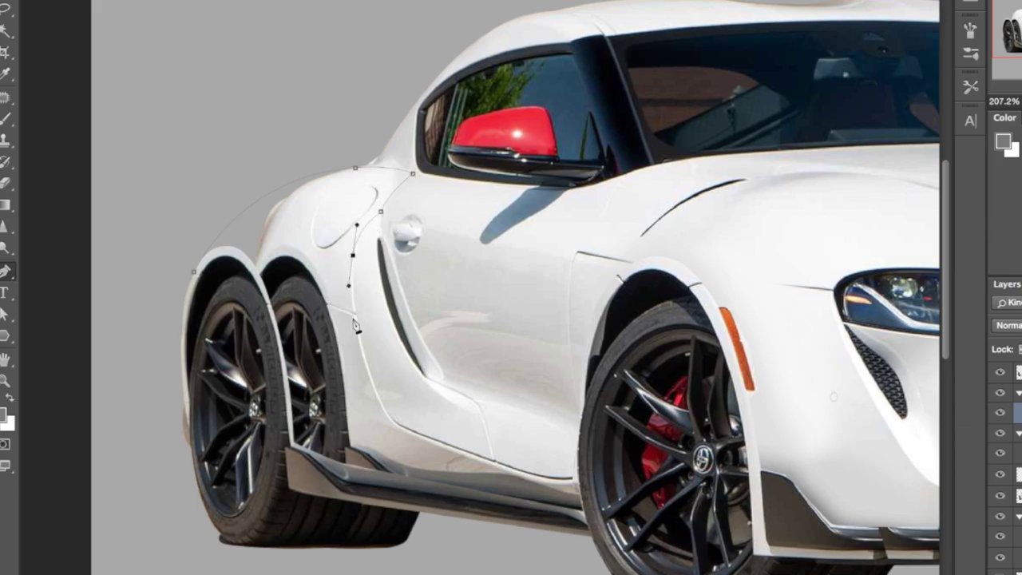
left_click_drag(387, 417, 458, 464)
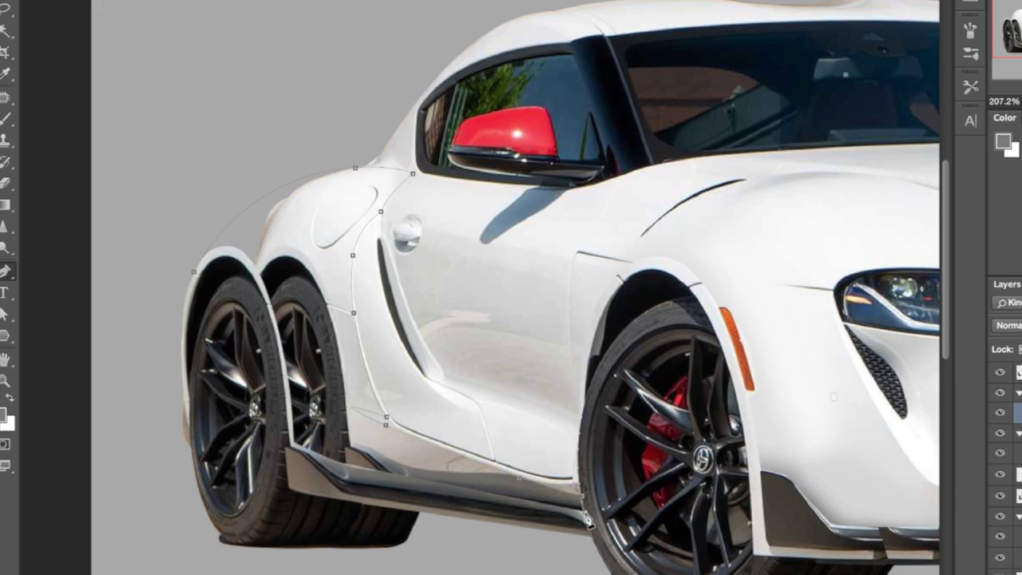
left_click_drag(352, 483, 319, 470)
mouse_move(228, 251)
left_mouse_down()
mouse_move(174, 238)
mouse_move(393, 172)
mouse_move(277, 135)
left_mouse_up()
left_click(226, 251, "alt")
left_click(195, 271)
right_click(523, 71)
left_click(570, 145)
key("Return")
Paint the upper outer area of the rear fender with a beige tone sampled from the original bodywork.
key("i")
left_click(389, 176)
key("b")
key("ctrl+z")
key("i")
left_click(275, 217)
key("b")
left_click_drag(232, 210, 319, 143)
Add a new layer and paint a sampled body tone over the fuel door and the inner part of the rear fender.
left_click(1019, 433)
key("ctrl+shift+alt+n")
key("i")
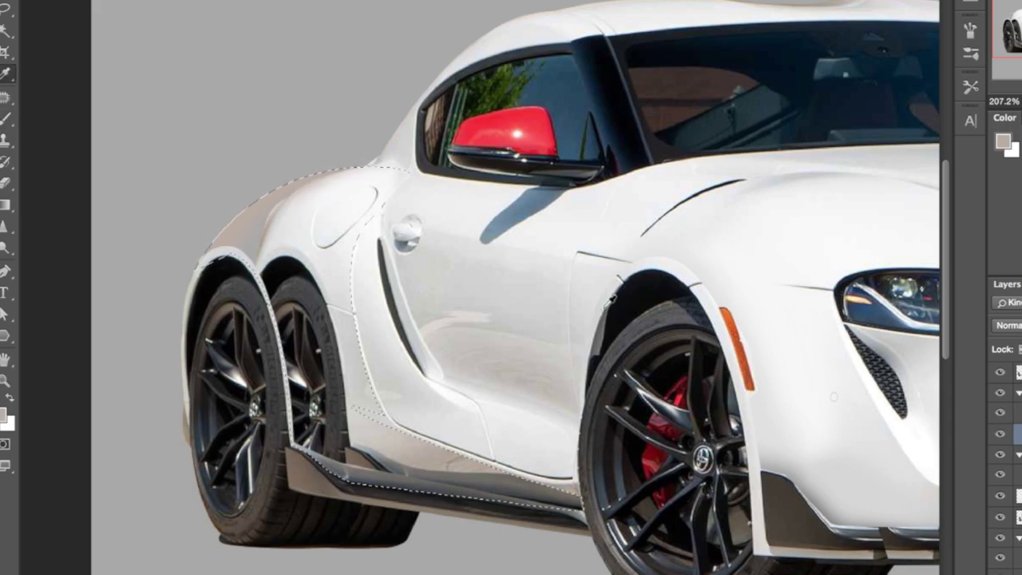
left_click(297, 222)
key("b")
mouse_move(267, 240)
left_mouse_down()
mouse_move(240, 342)
mouse_move(365, 308)
mouse_move(376, 224)
mouse_move(411, 248)
mouse_move(400, 384)
left_mouse_up()
Cover the duplicate inner rear wheel and the lower quarter panel with sampled light body tones.
key("i")
left_click(328, 336)
key("b")
mouse_move(327, 449)
left_mouse_down()
mouse_move(221, 166)
mouse_move(279, 211)
left_mouse_up()
key("i")
left_click(387, 365)
key("b")
left_click_drag(422, 494, 339, 431)
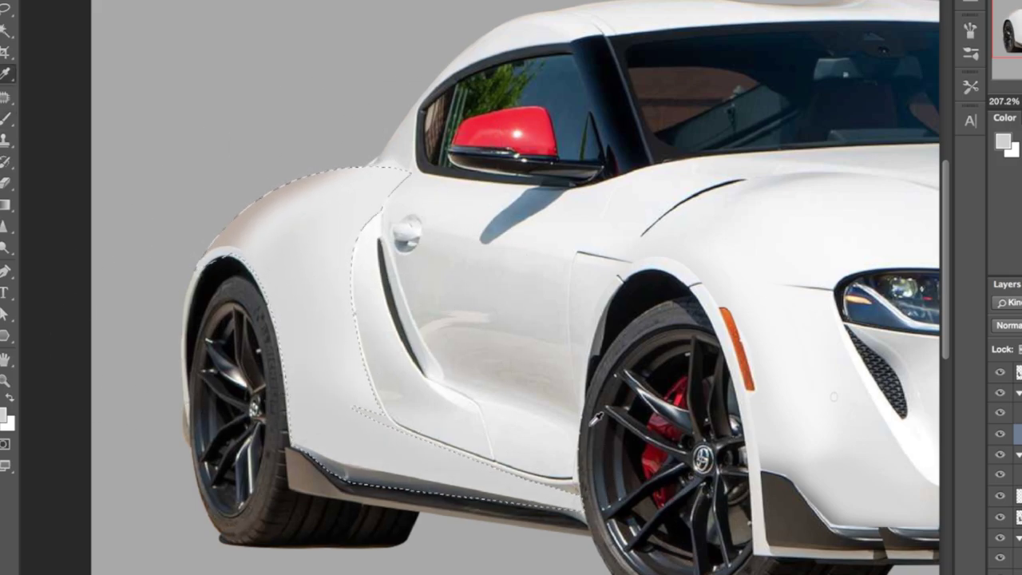
Brighten the rear fender beside the door seam with a large brush in a sampled white.
left_click(463, 299, "alt")
key("bracketright")
key("bracketright")
key("bracketright")
key("bracketright")
left_click(359, 306)
key("ctrl+z")
left_click(352, 256, "alt")
left_click(366, 315)
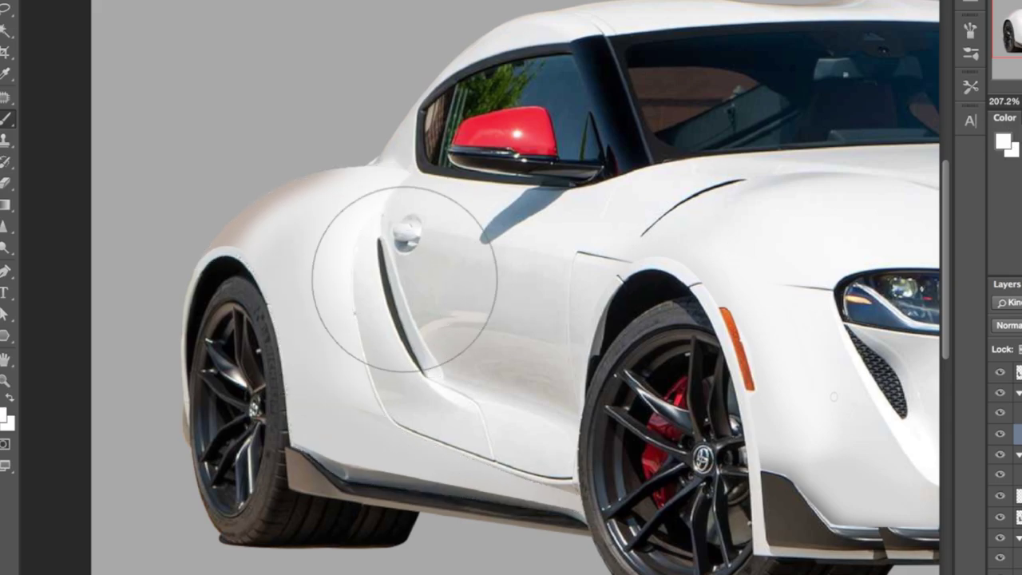
key("ctrl+0")
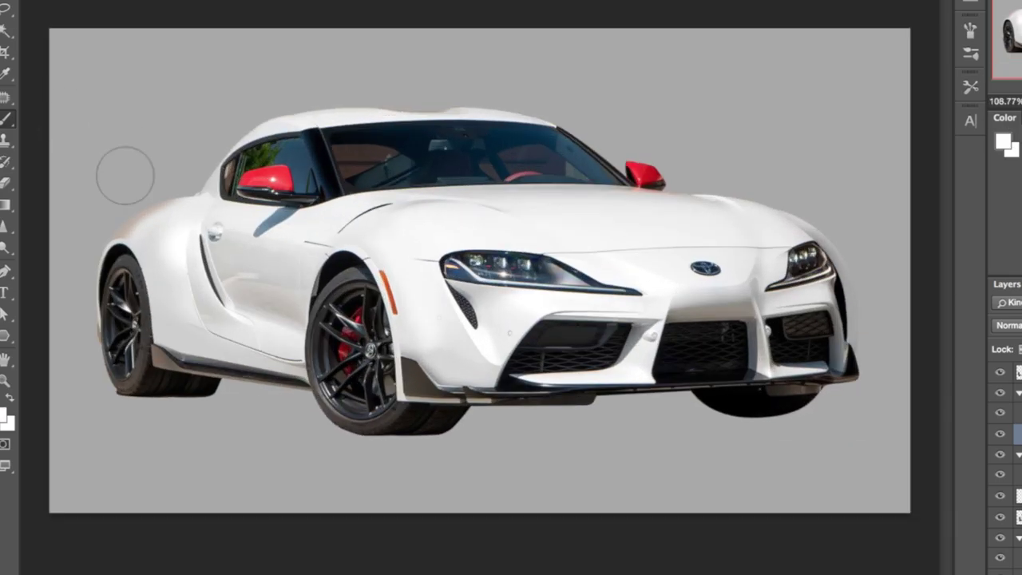
Add a new layer and draw a curved path from the near front arch over the fender and across the hood to below the emblem.
scroll(356, 251, "up", 3)
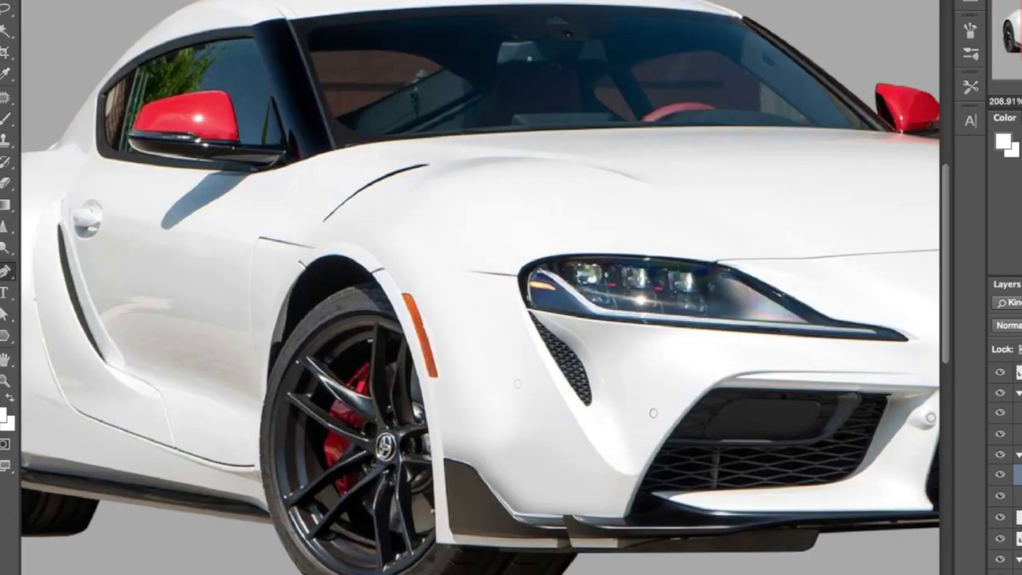
left_click(1019, 519)
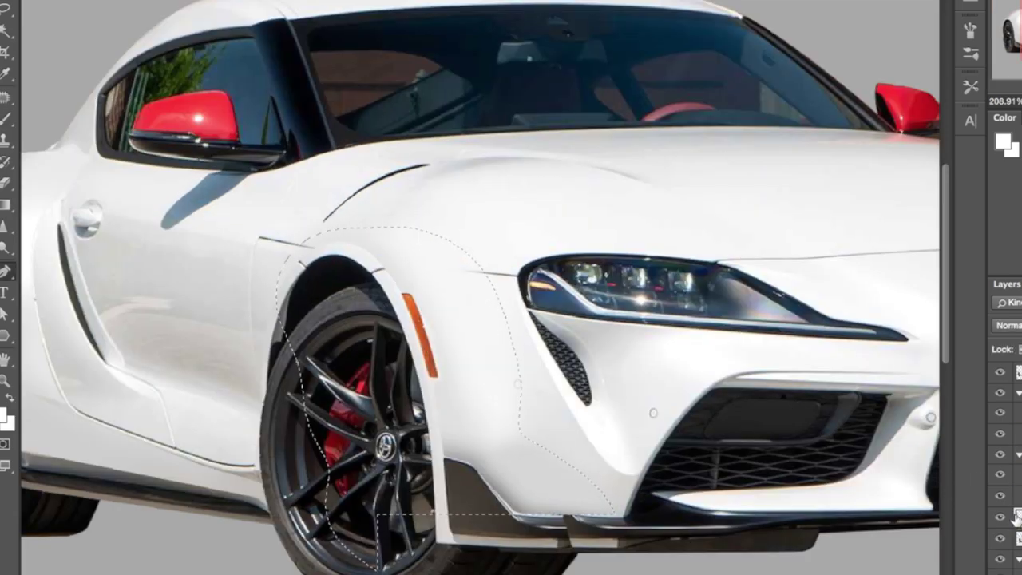
key("ctrl+shift+alt+n")
left_click(275, 302)
left_click_drag(492, 157, 661, 142)
left_click(492, 158, "alt")
scroll(495, 164, "right", 5)
left_click_drag(456, 176, 537, 210)
left_click(743, 296)
left_click_drag(810, 316, 835, 319)
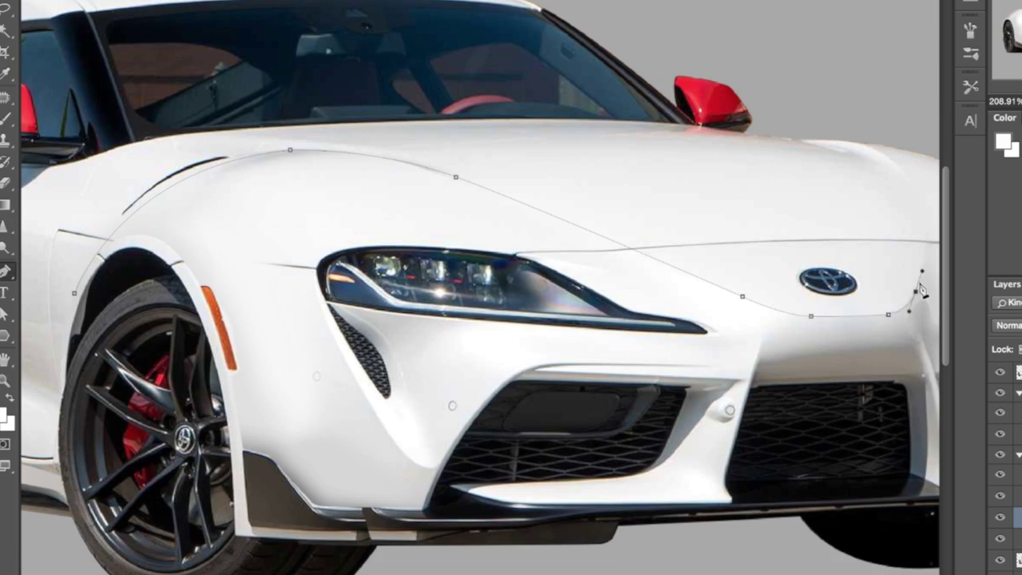
Continue the path up the hood's far side, around the far fender and below the bumper, close it, and convert it to a selection.
scroll(923, 290, "right", 2)
left_click_drag(765, 142, 719, 127)
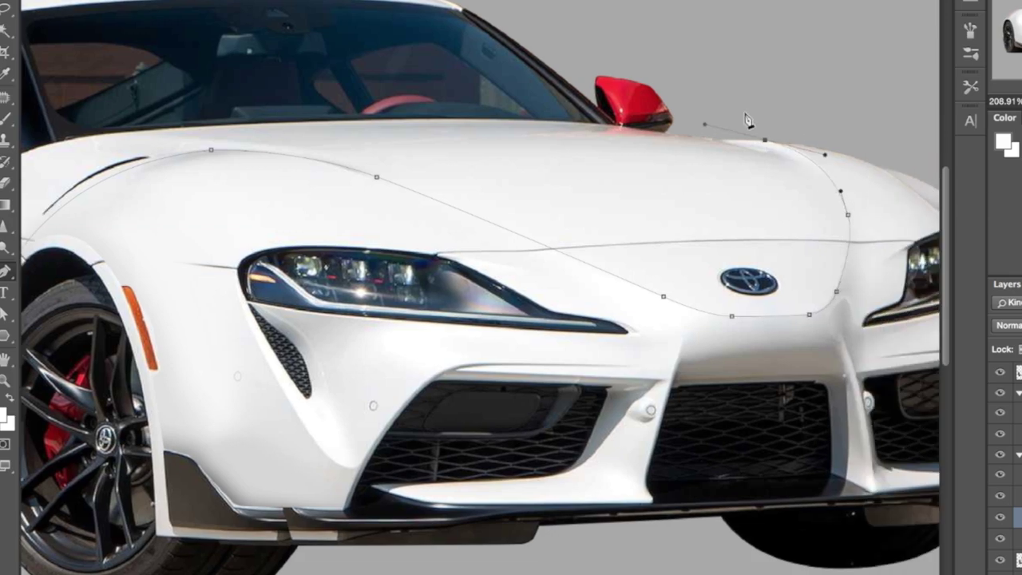
scroll(719, 128, "right", 5)
scroll(719, 128, "down", 2)
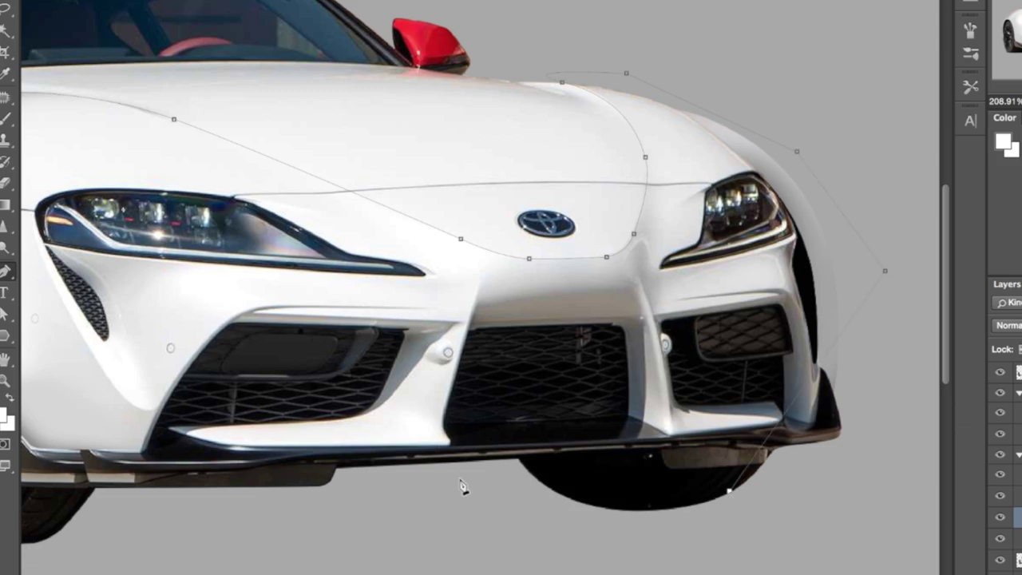
scroll(464, 485, "down", 5)
left_click(419, 427)
left_click(321, 254)
right_click(321, 256)
left_click(364, 336)
key("Return")
key("b")
key("d")
mouse_move(383, 376)
left_mouse_down()
mouse_move(434, 376)
mouse_move(615, 284)
left_mouse_up()
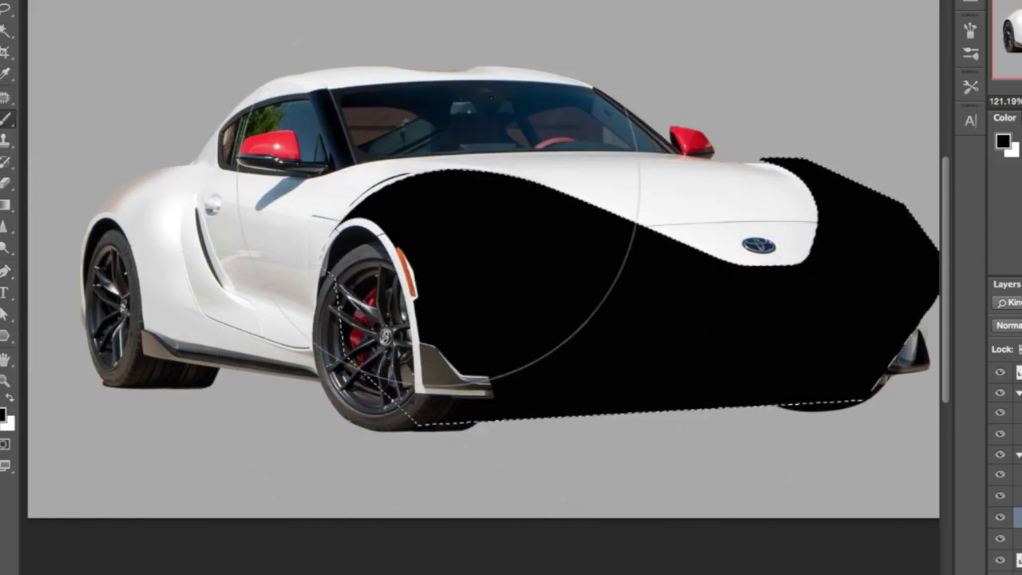
key("ctrl+z")
Shade the front fender and hood crease inside the selection with a smaller brush in sampled gray and white tones, and deselect.
left_click(456, 172, "alt")
scroll(426, 172, "up", 3)
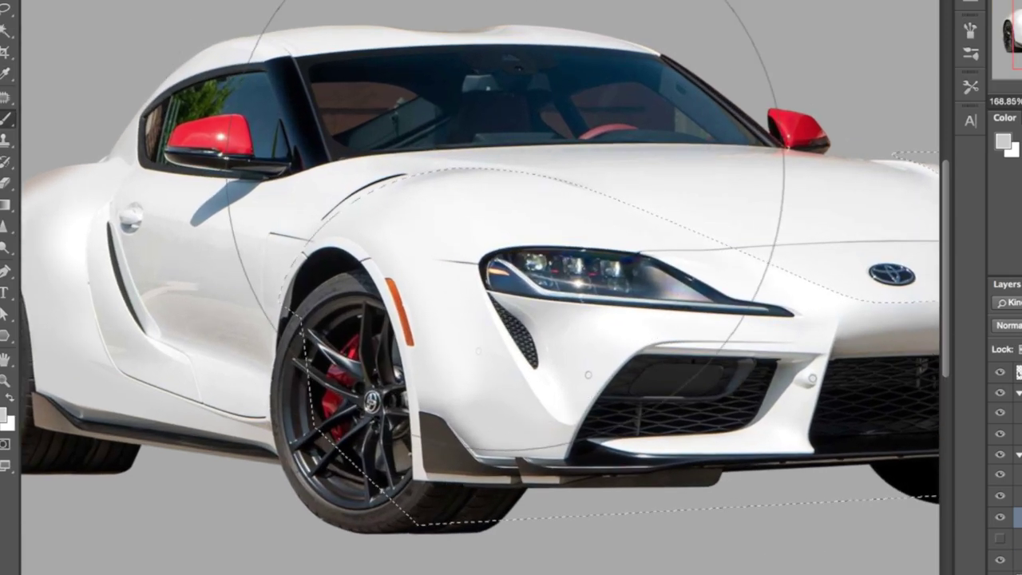
key("bracketleft")
key("bracketleft")
key("bracketleft")
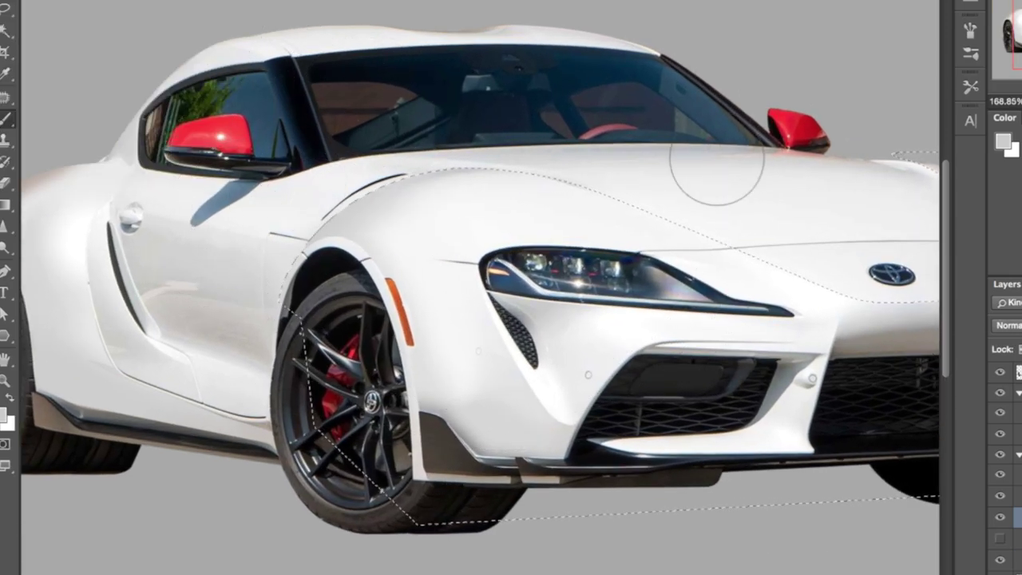
scroll(733, 172, "right", 5)
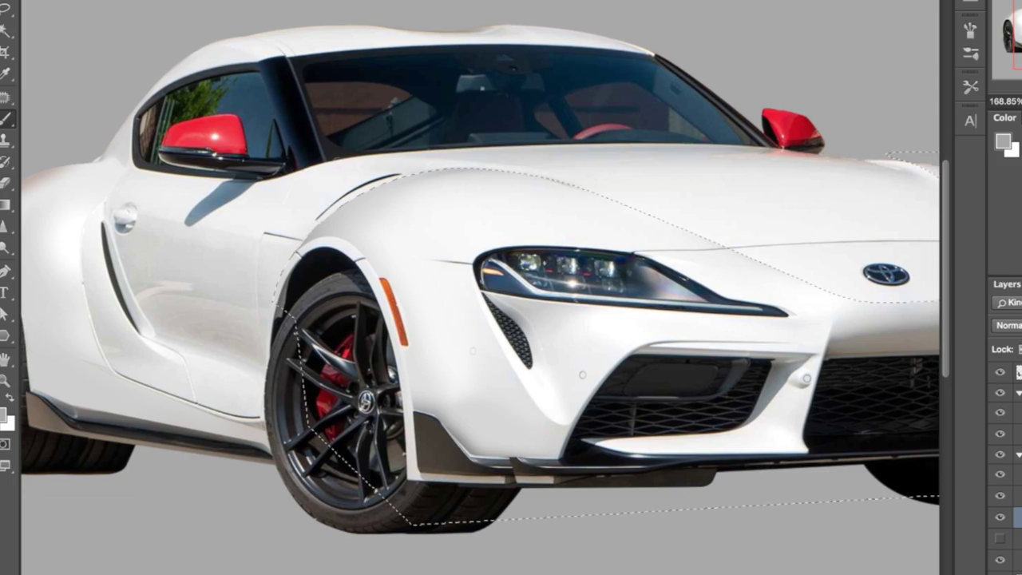
scroll(733, 171, "down", 1)
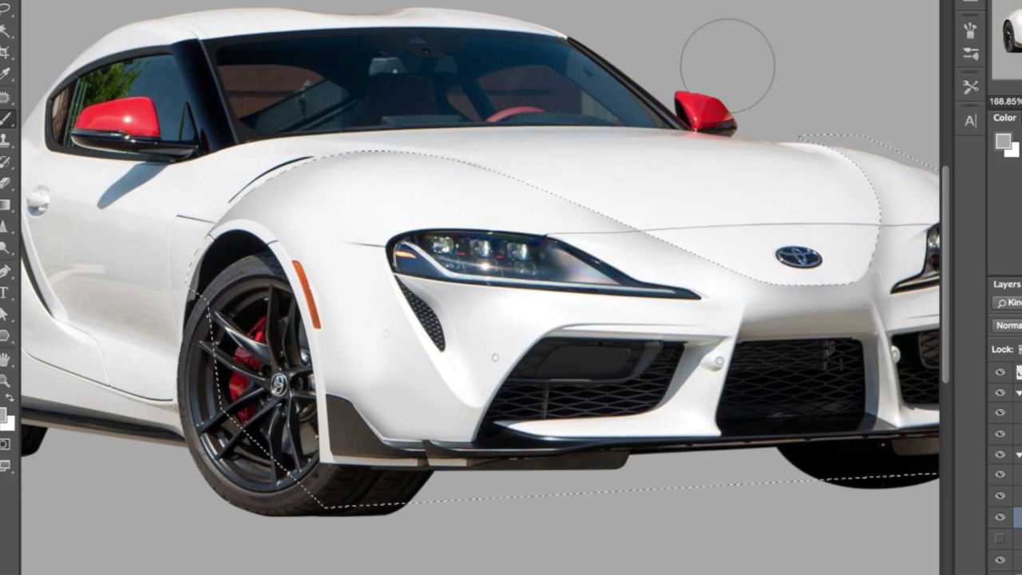
left_click(631, 240, "alt")
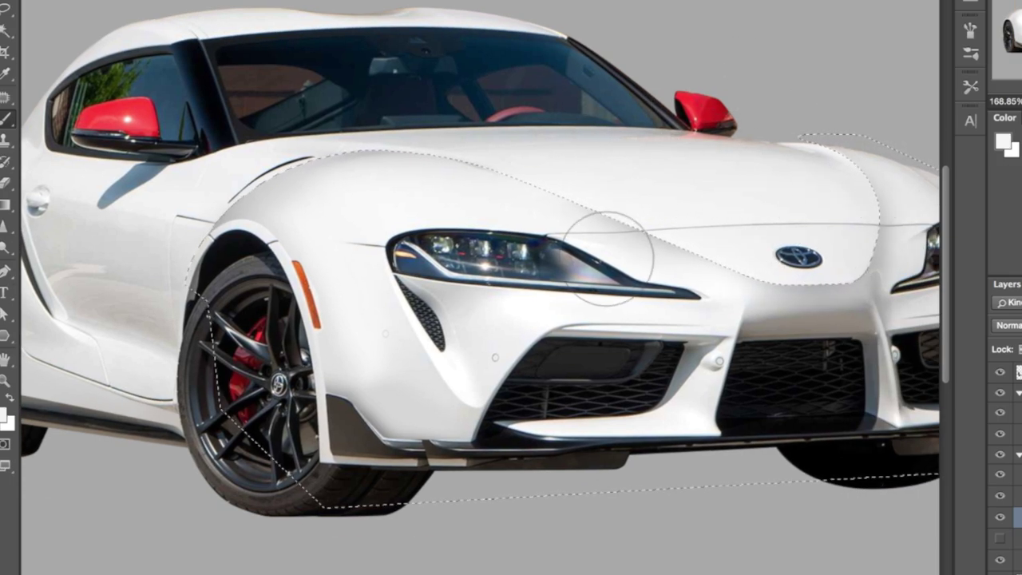
key("ctrl+d")
Soften the painted crease lines on the hood with the Eraser.
scroll(531, 230, "down", 5)
scroll(630, 239, "up", 4)
key("e")
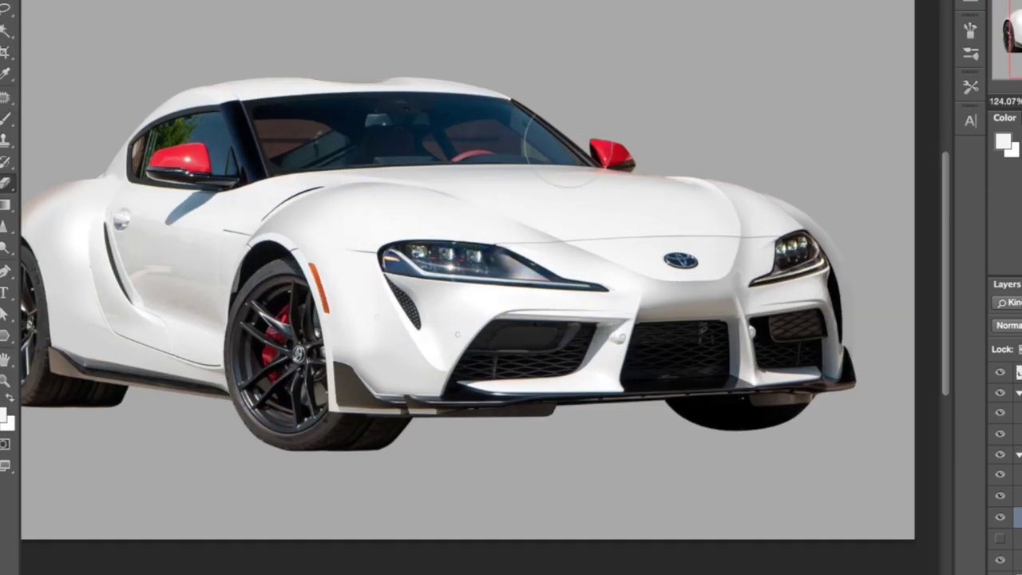
right_click(564, 147)
key("Escape")
scroll(527, 191, "up", 2, "alt")
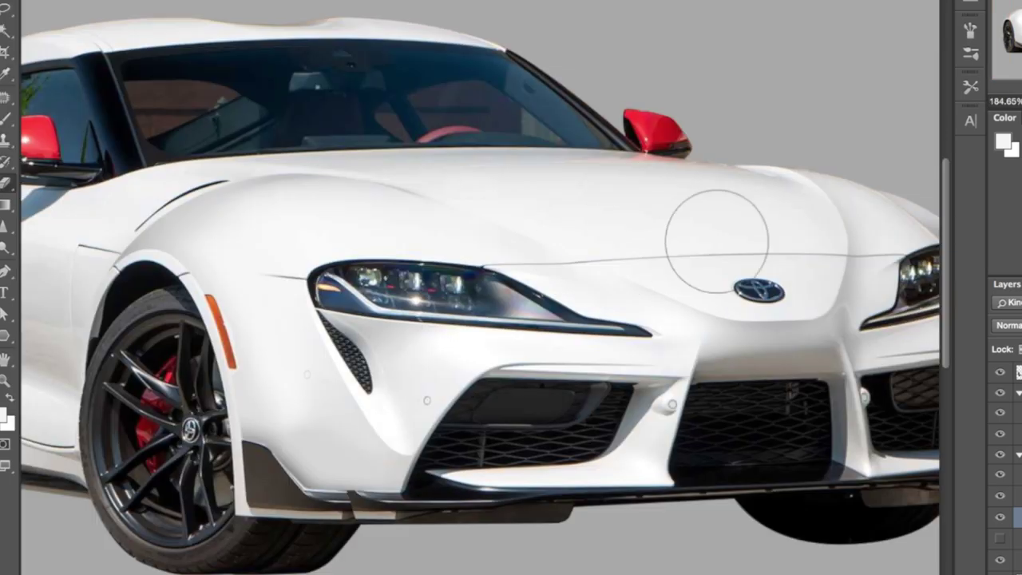
key("ctrl+0")
scroll(181, 157, "up", 2)
scroll(181, 157, "up", 3, "alt")
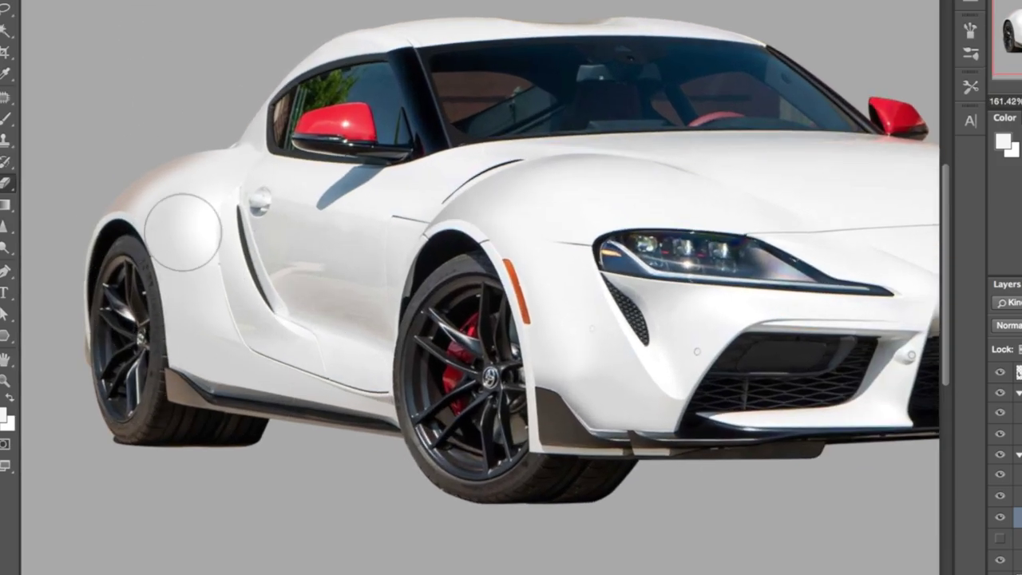
key("p")
scroll(188, 235, "down", 3)
scroll(418, 333, "up", 4)
scroll(486, 307, "down", 2)
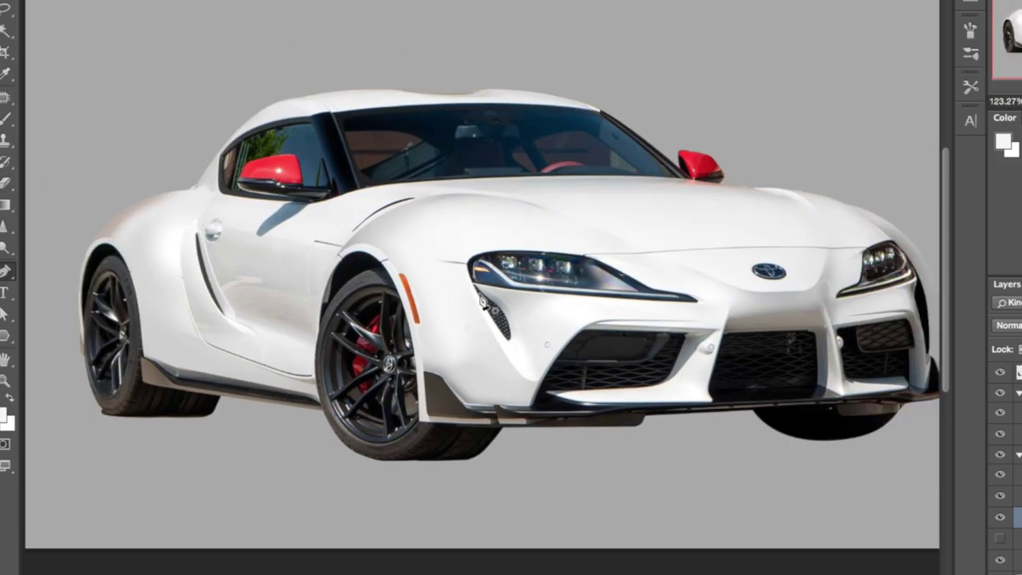
scroll(421, 272, "up", 3)
Enlarge the canvas beyond the image's left, upper and lower edges with the Crop tool and cover the transparent border with the gray background.
left_click(83, 0)
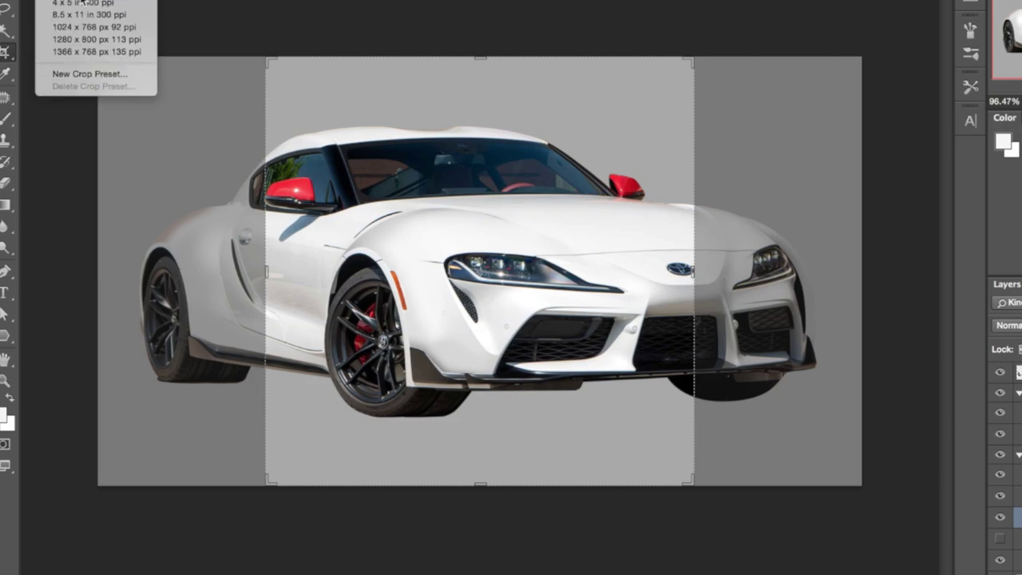
left_click(83, 1)
left_click_drag(97, 272, 69, 274)
key("Return")
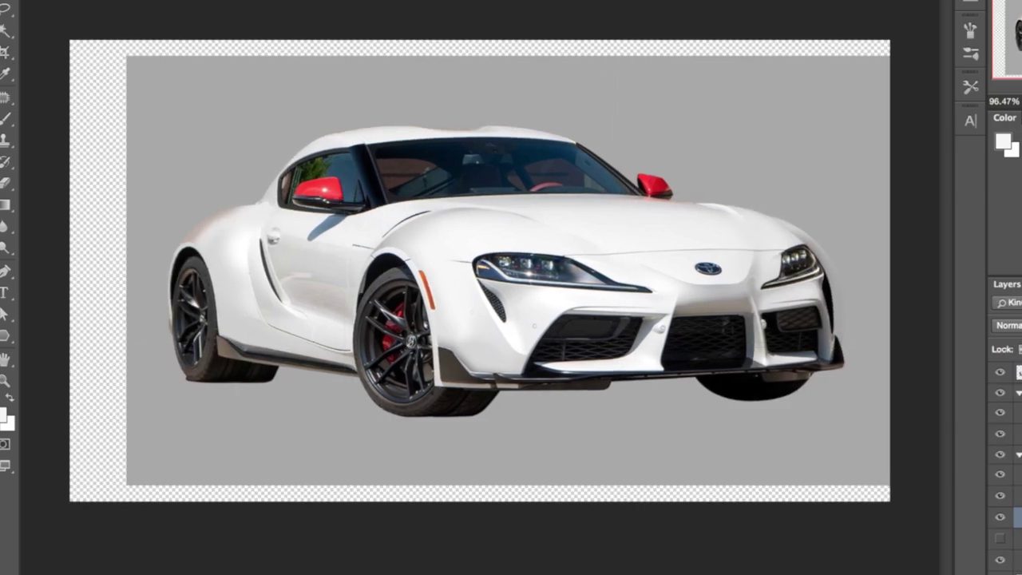
key("Return")
Select all the car's layers, shift the car slightly left to center it on the canvas, and select the layer group.
left_click(1020, 373, "shift")
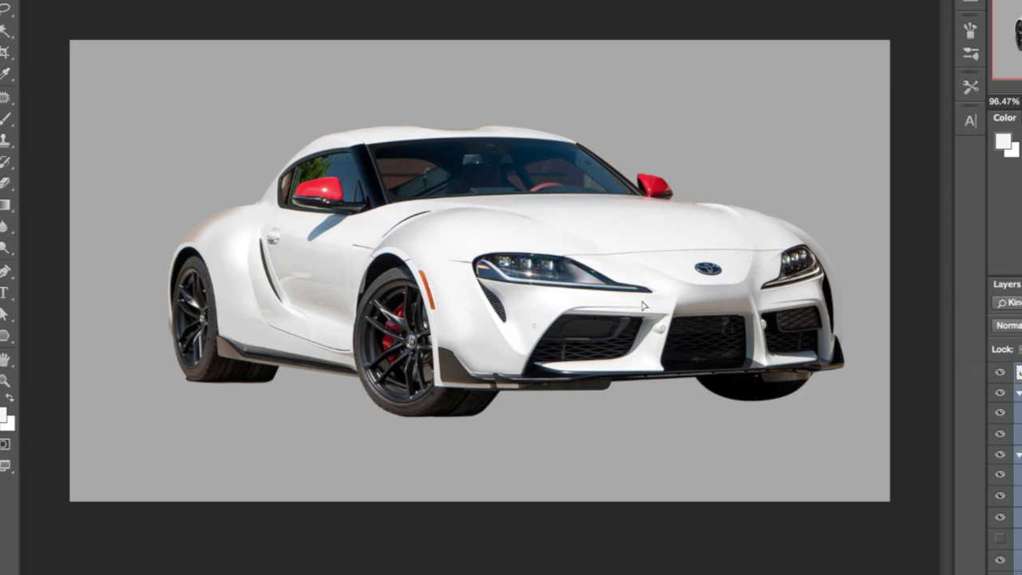
left_click_drag(644, 303, 623, 304)
left_click(1012, 457)
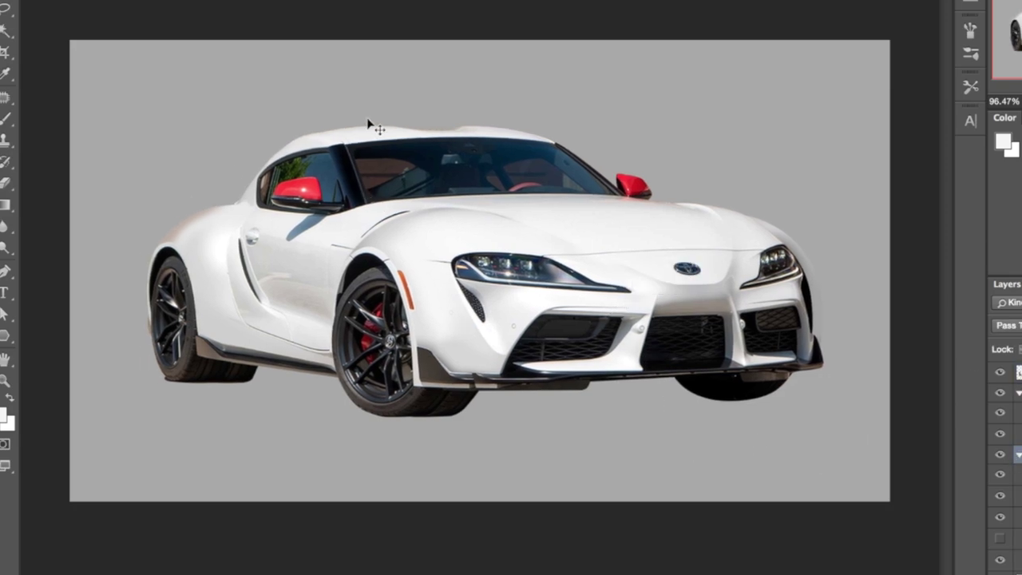
scroll(201, 309, "up", 1)
scroll(205, 311, "up", 1)
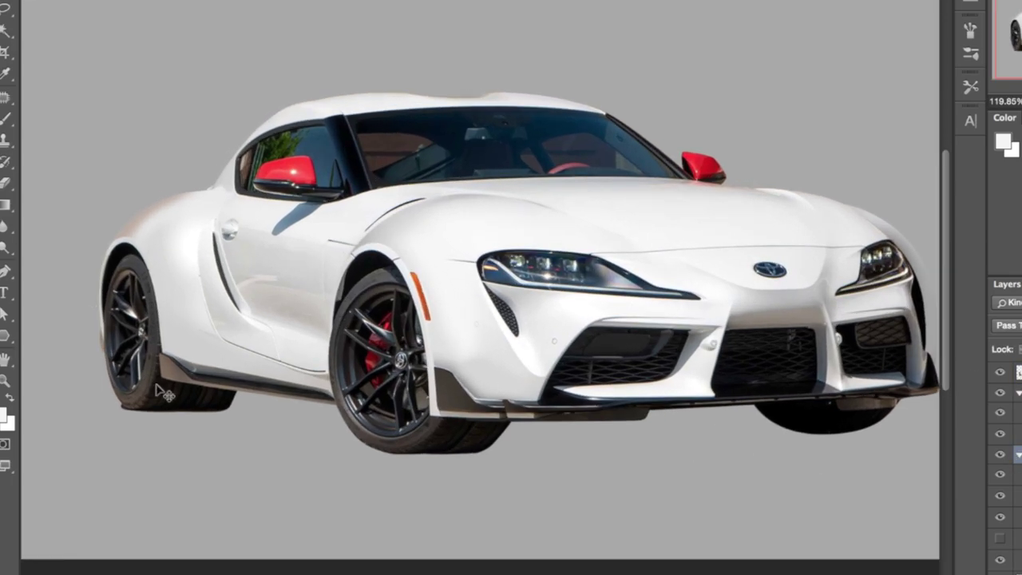
Trace the outline of the near headlight with the Pen tool and convert the path to a selection.
scroll(575, 270, "up", 6)
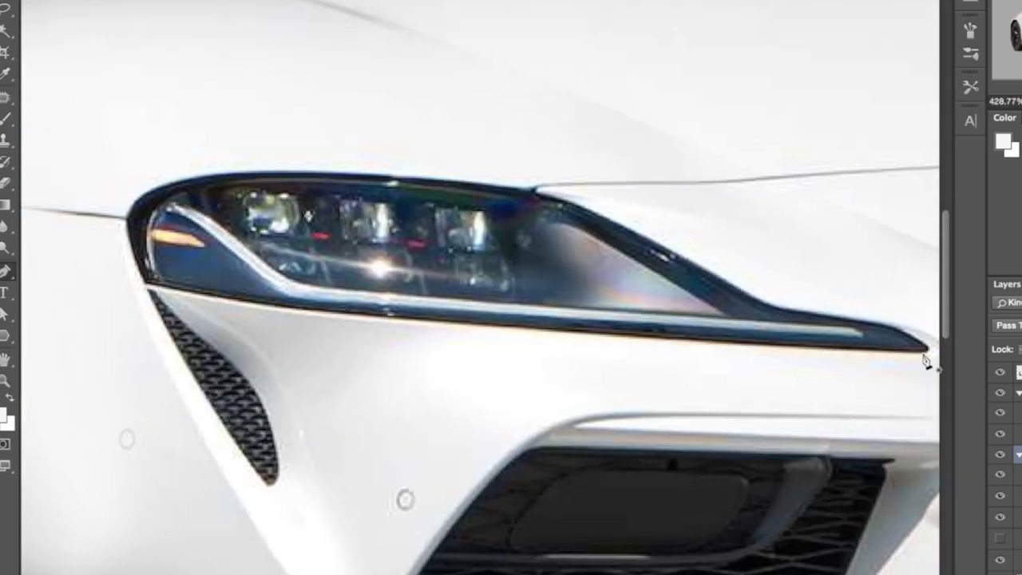
left_click_drag(431, 321, 344, 312)
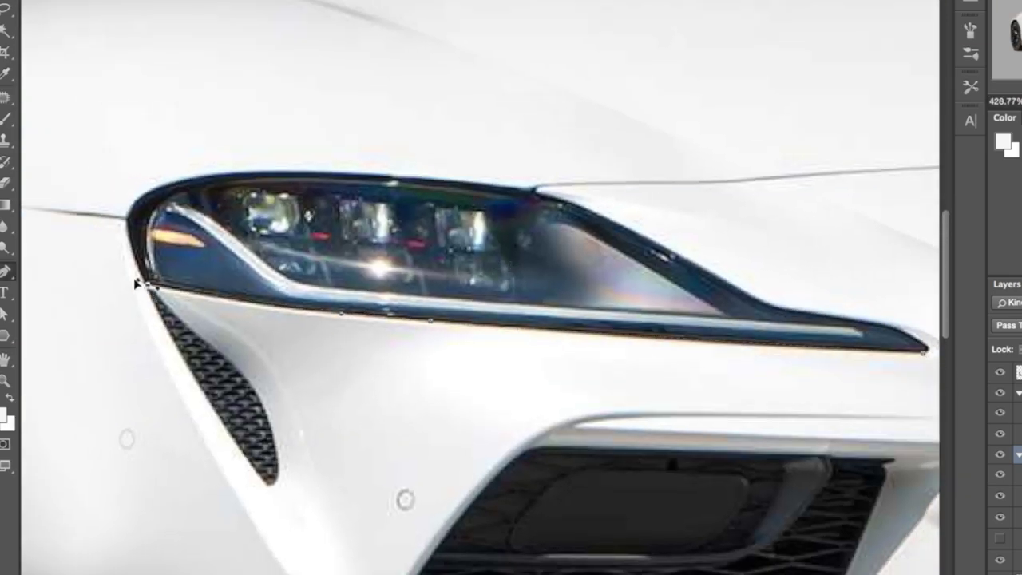
left_click_drag(349, 181, 365, 174)
left_click_drag(553, 198, 591, 212)
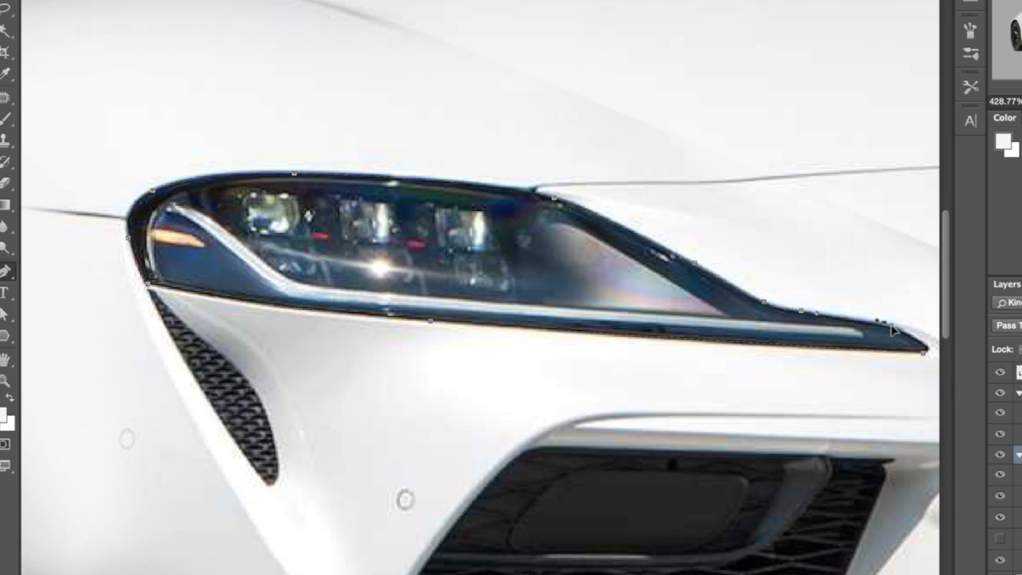
scroll(889, 334, "up", 5)
right_click(719, 278)
left_click(755, 355)
left_click(673, 135)
Copy the selected headlight to a new layer, group it, and duplicate it with the blend mode set to Multiply.
scroll(746, 291, "down", 5)
scroll(1018, 455, "down", 2)
left_click(1020, 552)
key("super+j")
left_click(1019, 425)
key("super+g")
left_click(1020, 444)
left_click(1016, 470)
key("super+j")
left_click(1008, 325)
left_click(1010, 382)
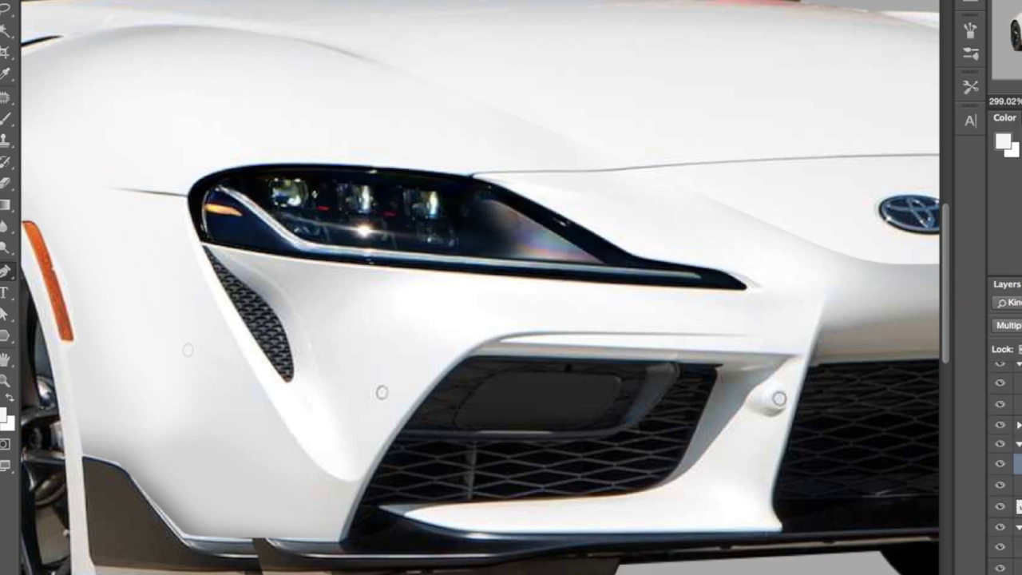
Erase the Multiply layer over the near headlight's lamps with a smaller Eraser to bring back their highlights.
scroll(479, 272, "down", 10)
scroll(479, 271, "up", 3)
left_click(1000, 464)
left_click(1000, 464)
scroll(499, 268, "up", 8)
scroll(501, 267, "up", 5)
key("e")
key("bracketleft")
key("bracketleft")
key("bracketleft")
key("bracketleft")
key("bracketleft")
key("bracketleft")
key("bracketleft")
key("bracketleft")
left_click_drag(339, 276, 369, 307)
left_click_drag(455, 286, 476, 314)
left_click_drag(568, 295, 593, 319)
scroll(604, 340, "down", 5)
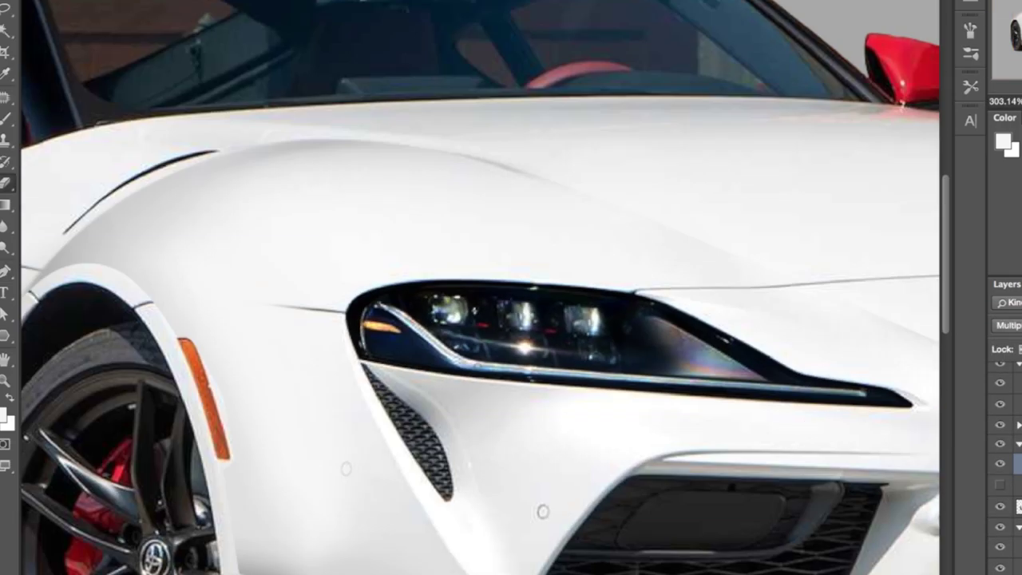
Trace the outline of the far headlight with the Pen tool and convert the path to a selection.
scroll(582, 214, "down", 3)
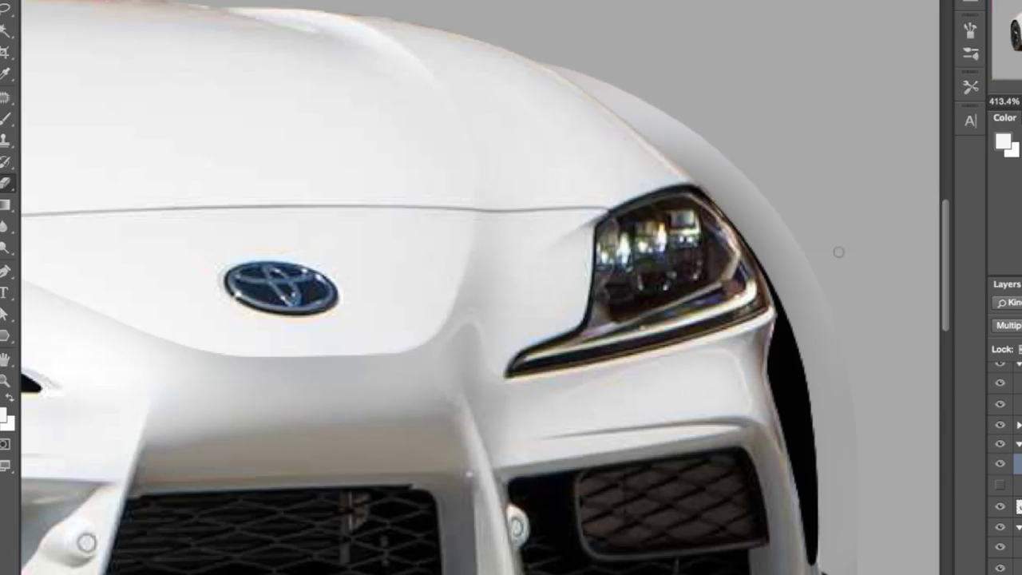
scroll(581, 214, "up", 6)
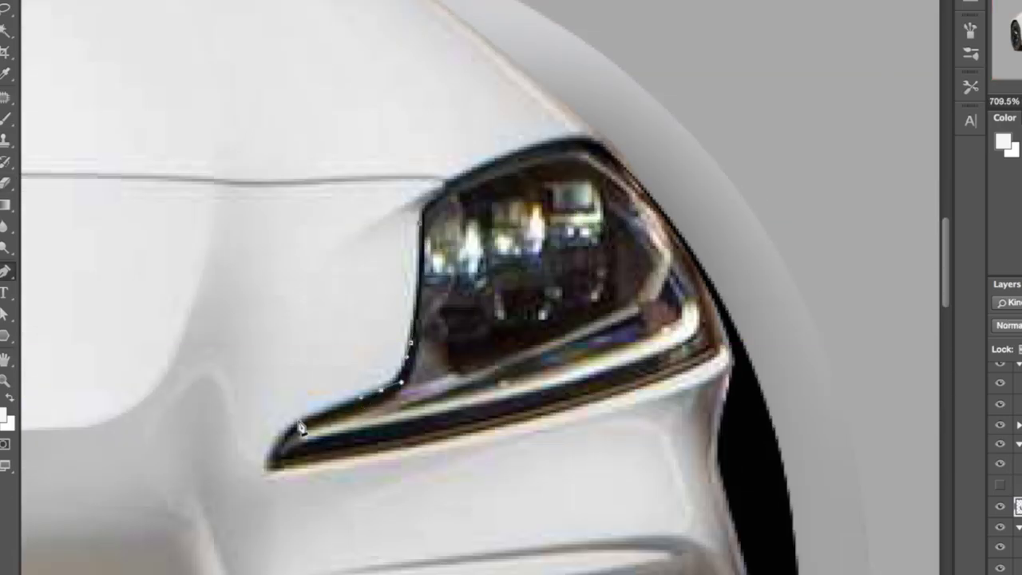
left_click_drag(645, 387, 727, 352)
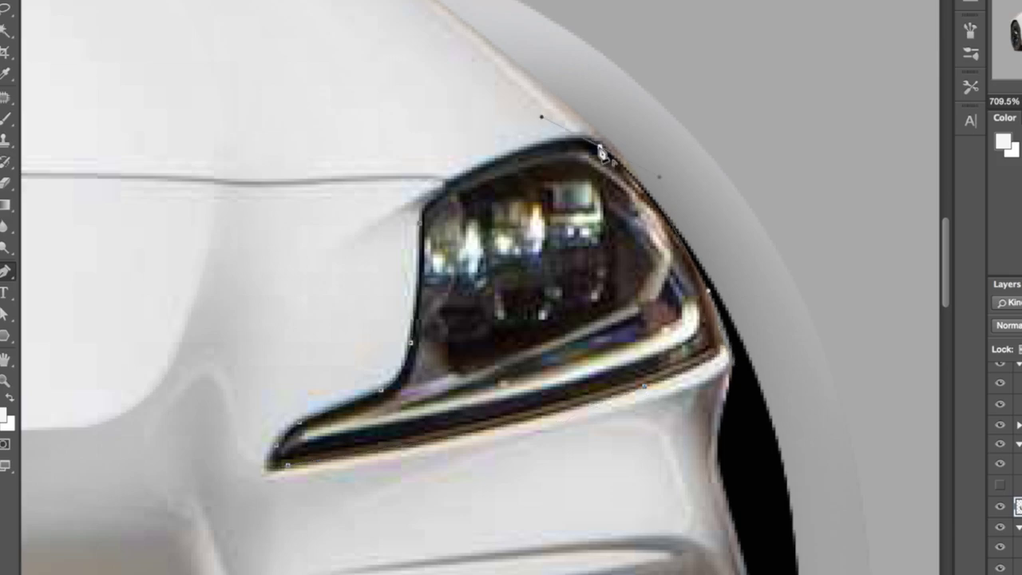
right_click(466, 206)
left_click(508, 291)
left_click(685, 138)
Copy the far headlight to a new Multiply layer and erase that layer over the bright lamp details.
key("super+j")
left_click(1008, 325)
left_click(1010, 385)
left_click(1000, 527)
key("e")
mouse_move(449, 239)
left_mouse_down()
mouse_move(502, 270)
mouse_move(587, 201)
left_mouse_up()
left_click_drag(687, 311, 671, 334)
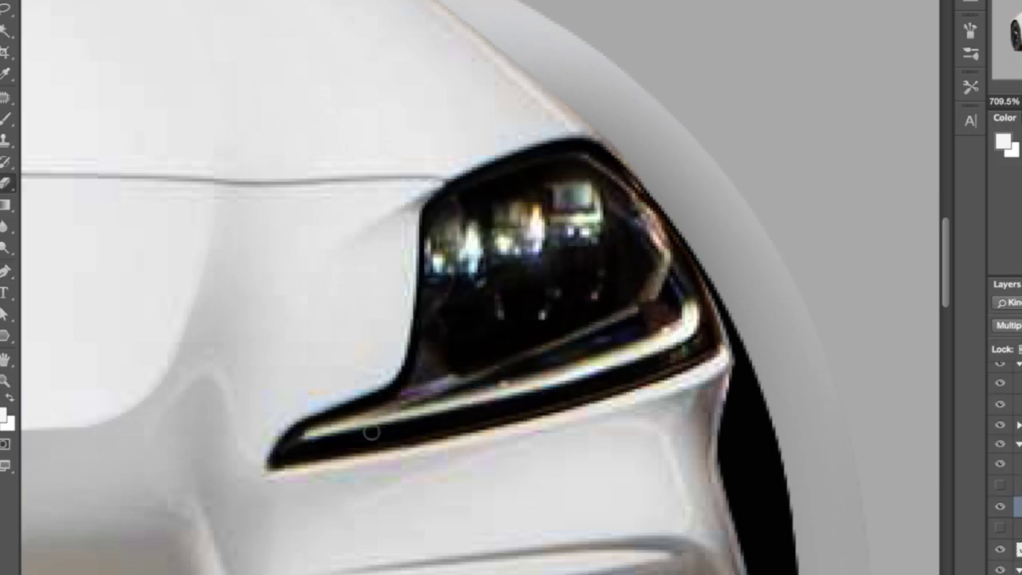
key("super+0")
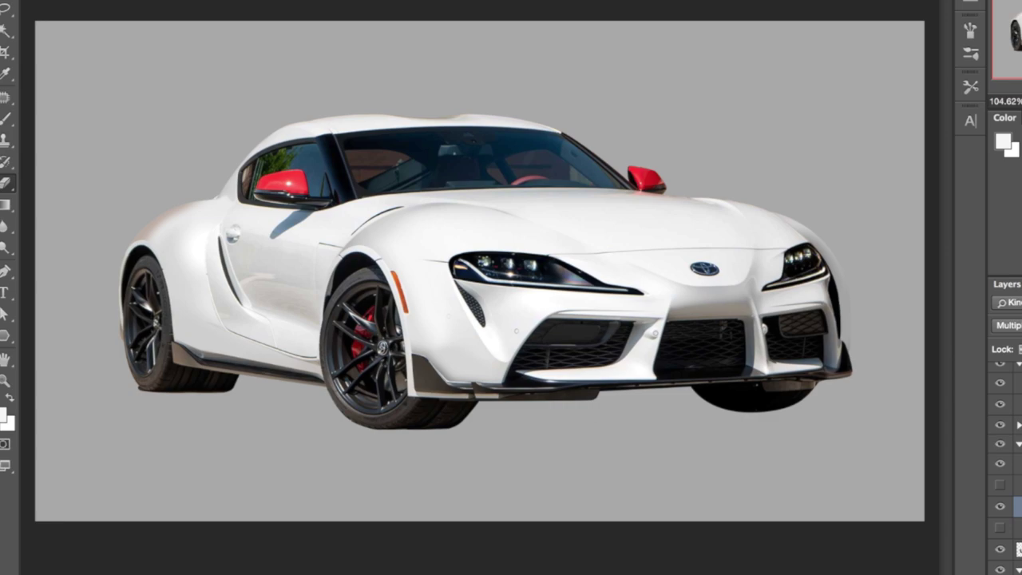
Shade the outer edge of the far front fender with the Brush in a sampled gray.
scroll(878, 306, "up", 5)
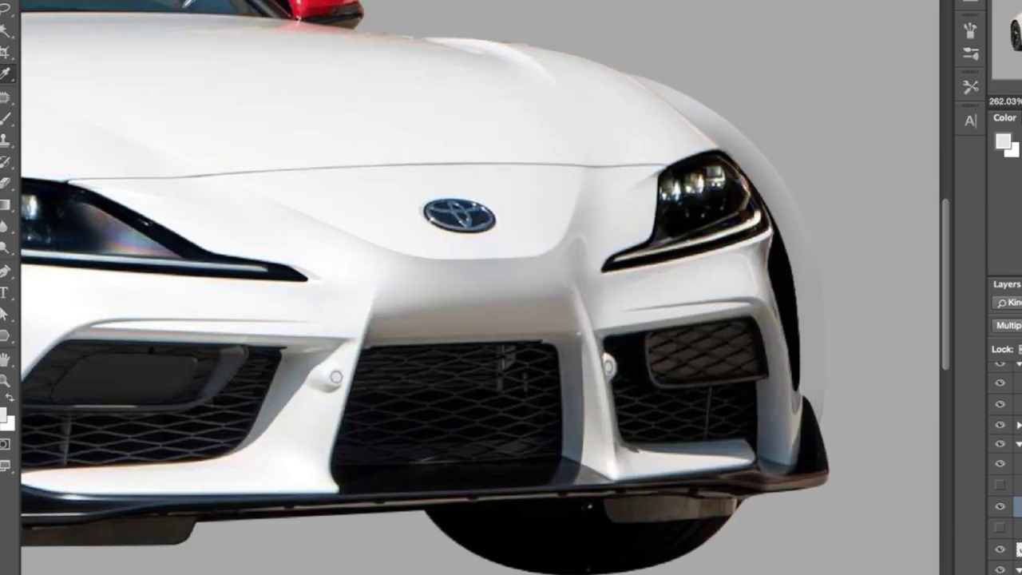
left_click_drag(905, 300, 905, 369)
left_click(587, 276, "alt")
scroll(643, 437, "right", 2)
scroll(643, 437, "down", 6)
scroll(755, 345, "up", 1)
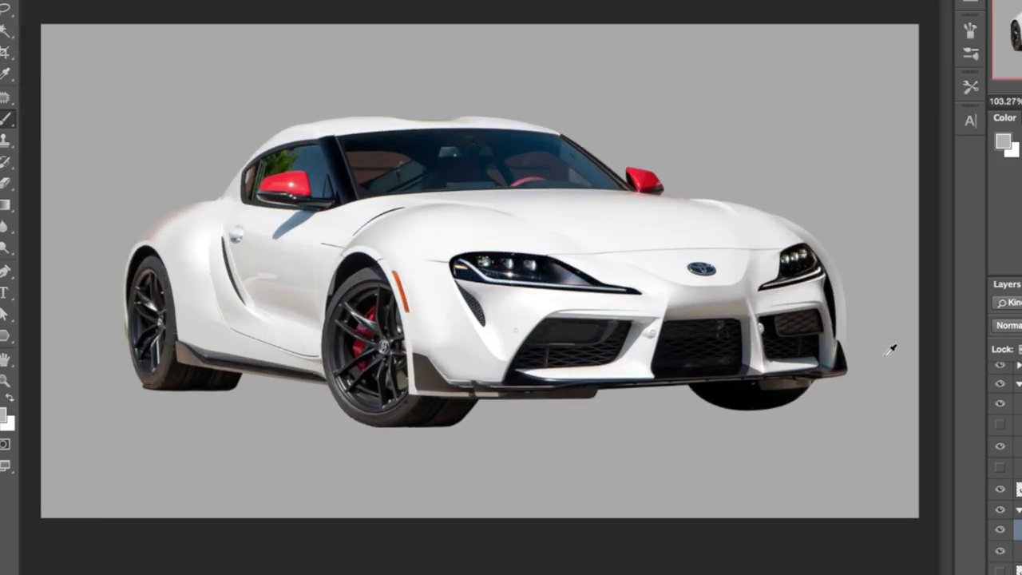
Trace the whole lower front bumper opening around all three grilles with the Pen tool and convert the path to a selection.
scroll(719, 351, "up", 5)
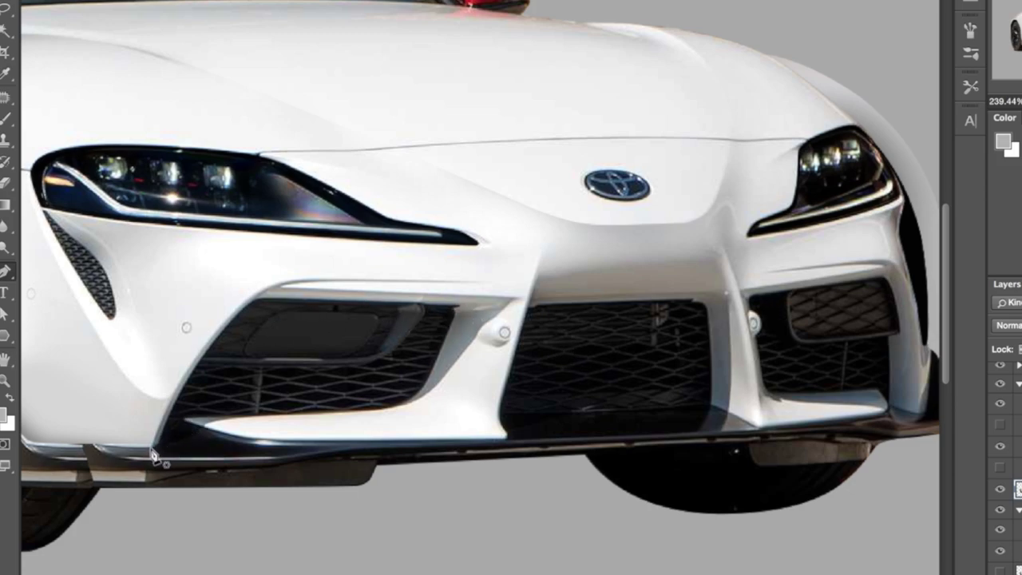
left_click_drag(248, 298, 285, 274)
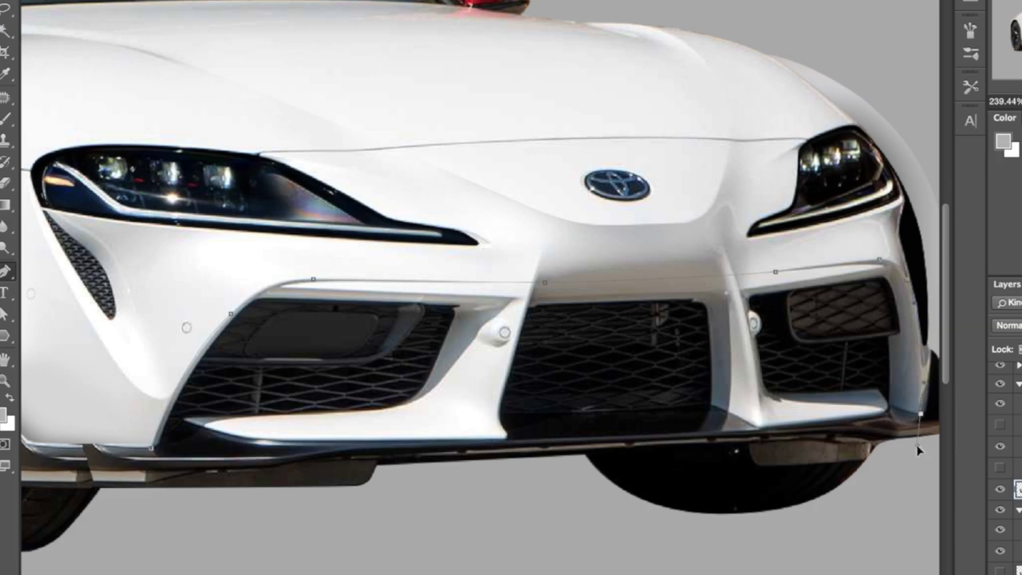
left_click_drag(749, 432, 694, 437)
left_click_drag(152, 449, 124, 445)
right_click(220, 397)
left_click(264, 483)
left_click(657, 153)
Copy the selected bumper opening to a new layer and put it in a group.
key("super+j")
key("super+g")
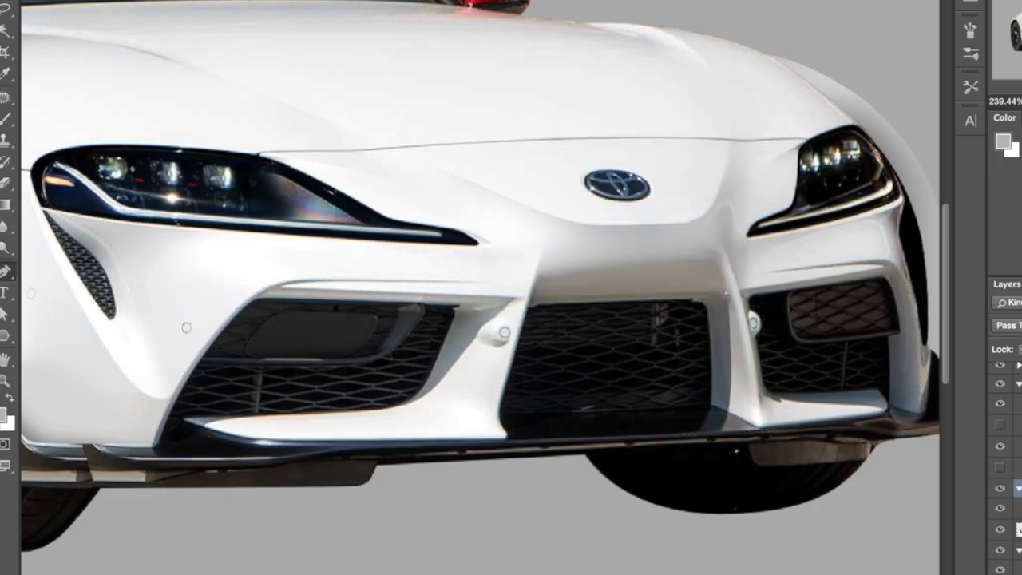
left_click(1019, 509)
key("b")
left_click(275, 203, "alt")
left_click_drag(278, 202, 475, 212)
key("super+z")
Add a new clipped layer and paint the bumper opening's lower white parts black, cleaning up the edges with the Eraser.
key("super+shift+alt+n")
key("super+alt+g")
mouse_move(359, 494)
left_mouse_down()
mouse_move(276, 498)
mouse_move(180, 444)
left_mouse_up()
key("e")
left_click_drag(118, 494, 182, 363)
key("b")
mouse_move(410, 459)
left_mouse_down()
mouse_move(489, 517)
mouse_move(707, 463)
mouse_move(819, 420)
mouse_move(802, 445)
left_mouse_up()
key("e")
left_click_drag(913, 381, 910, 394)
Paint the two white pillars beside the central grille black with a smaller brush.
key("b")
key("bracketleft")
key("bracketleft")
key("bracketleft")
key("bracketleft")
mouse_move(736, 352)
left_mouse_down()
mouse_move(740, 371)
mouse_move(738, 321)
left_mouse_up()
mouse_move(534, 355)
left_mouse_down()
mouse_move(471, 342)
mouse_move(519, 319)
left_mouse_up()
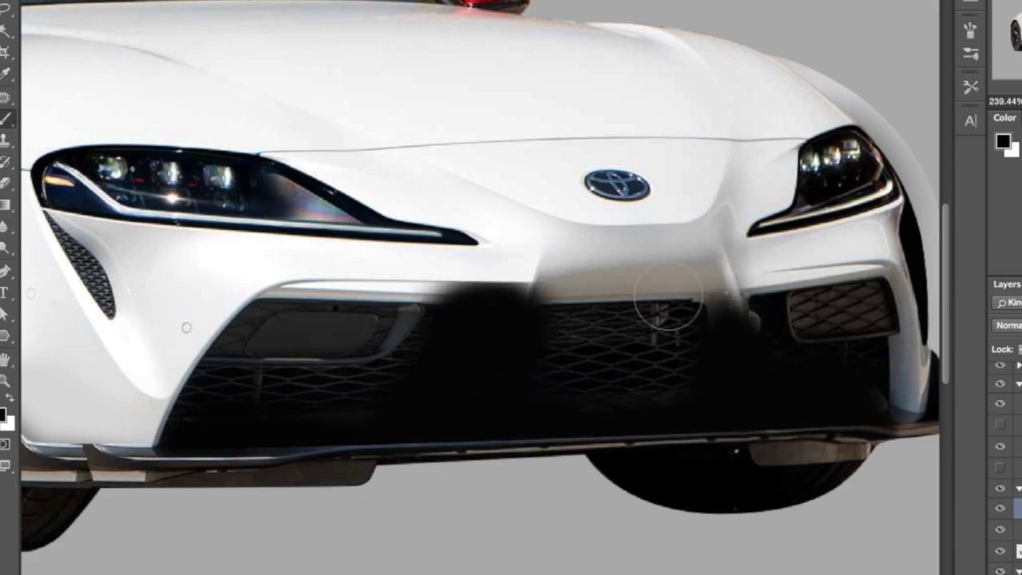
left_click_drag(755, 308, 694, 313)
Trace the area above the grille's upper edge with the Pen tool, delete the black paint inside it, and deselect.
key("p")
left_click(349, 302)
left_click_drag(830, 286, 924, 267)
left_click(775, 235)
left_click(587, 242)
left_click(353, 244)
left_click_drag(292, 302, 352, 324)
right_click(353, 295)
left_click(400, 370)
left_click(689, 144)
key("Delete")
key("super+d")
scroll(683, 359, "down", 10)
scroll(701, 335, "up", 10)
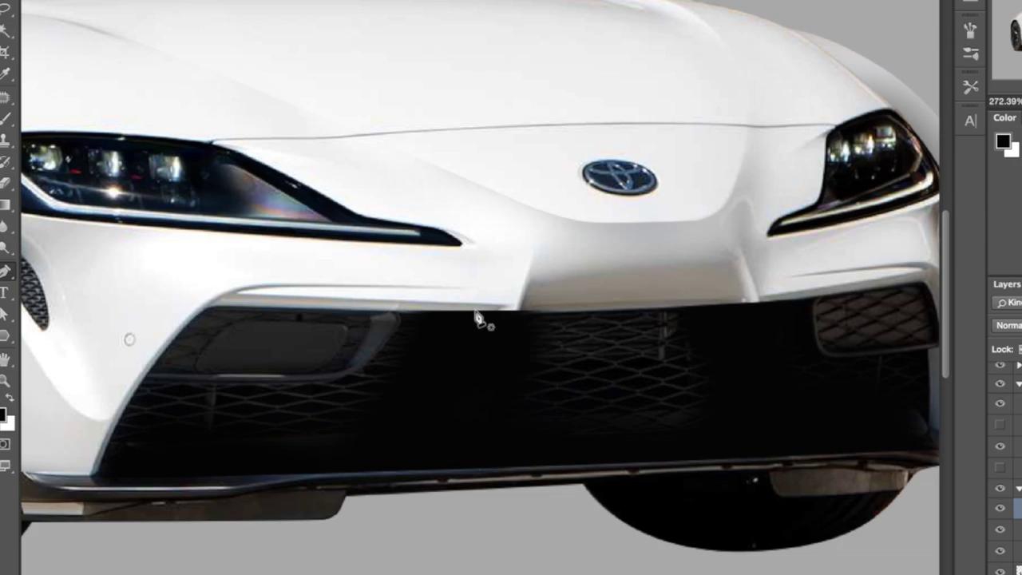
Draw a curved lip shape over the central grille below the badge with the Pen tool and convert it to a selection.
key("ctrl+z")
left_click(454, 323)
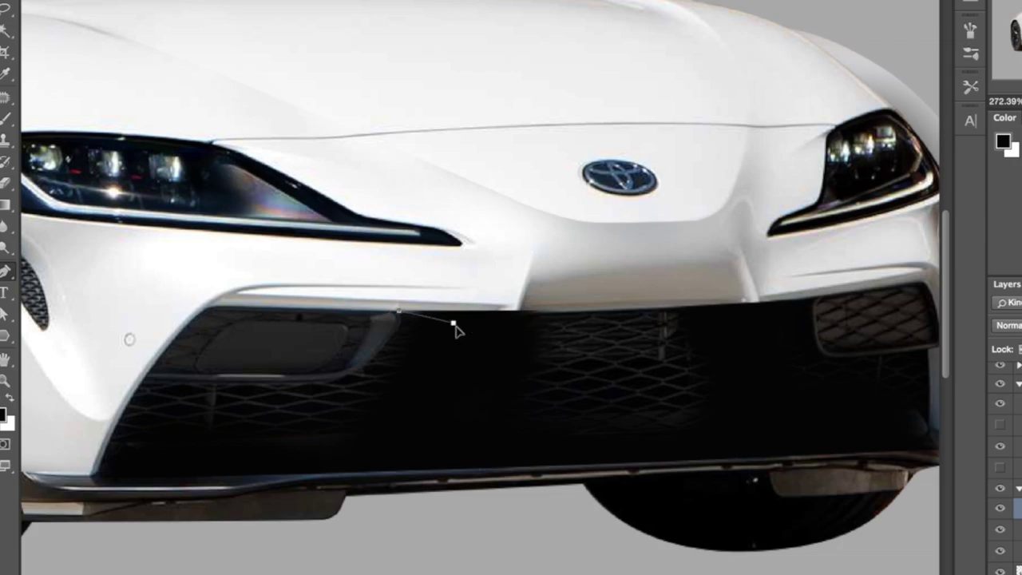
scroll(632, 376, "down", 8)
left_click_drag(519, 358, 584, 345)
scroll(727, 336, "up", 10)
key("super+z")
left_click_drag(739, 341, 769, 336)
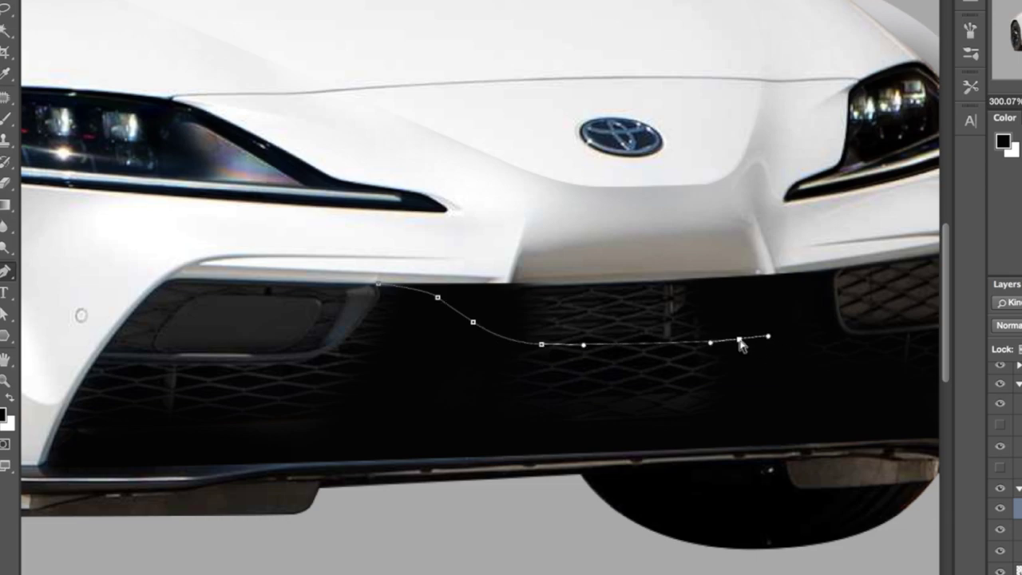
scroll(795, 303, "right", 3)
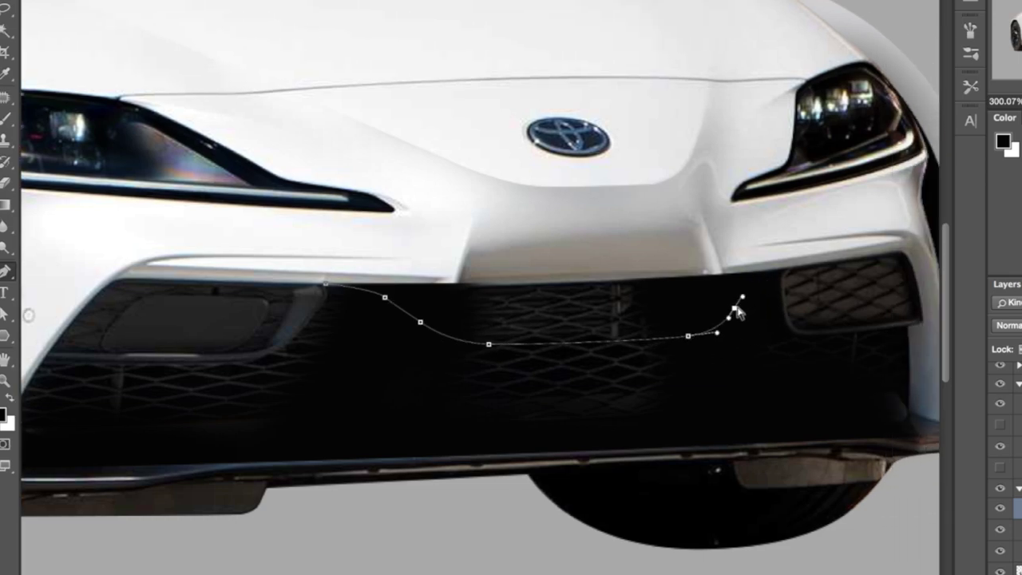
left_click(755, 254)
left_click(360, 267)
left_click(326, 283)
right_click(326, 283)
left_click(383, 378)
left_click(687, 149)
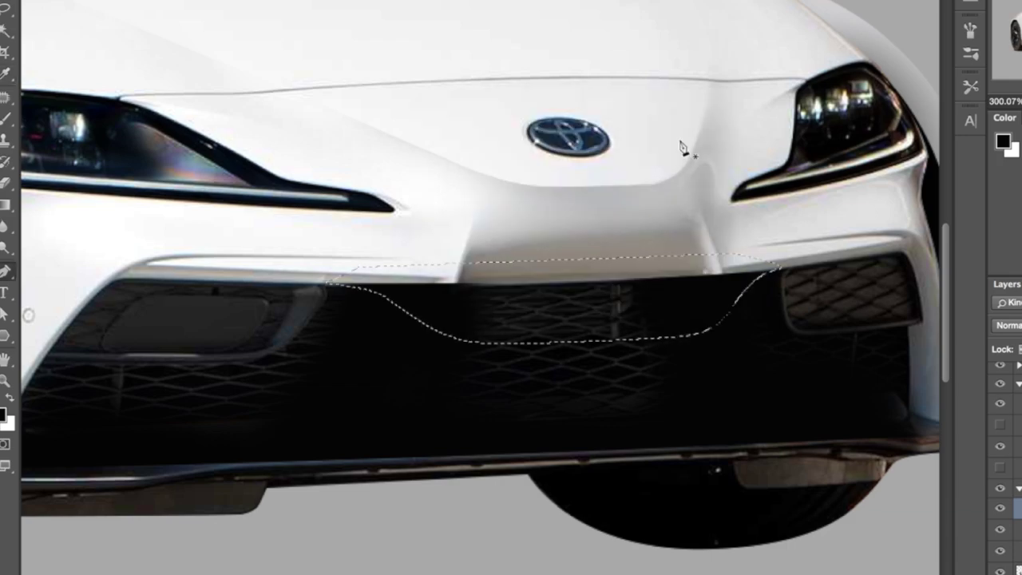
Paint the selected central lip with the Brush in a gray sampled from the bumper above it.
key("b")
left_click(662, 265, "alt")
mouse_move(608, 299)
left_mouse_down()
mouse_move(632, 299)
mouse_move(479, 304)
mouse_move(319, 269)
mouse_move(382, 207)
left_mouse_up()
key("ctrl+0")
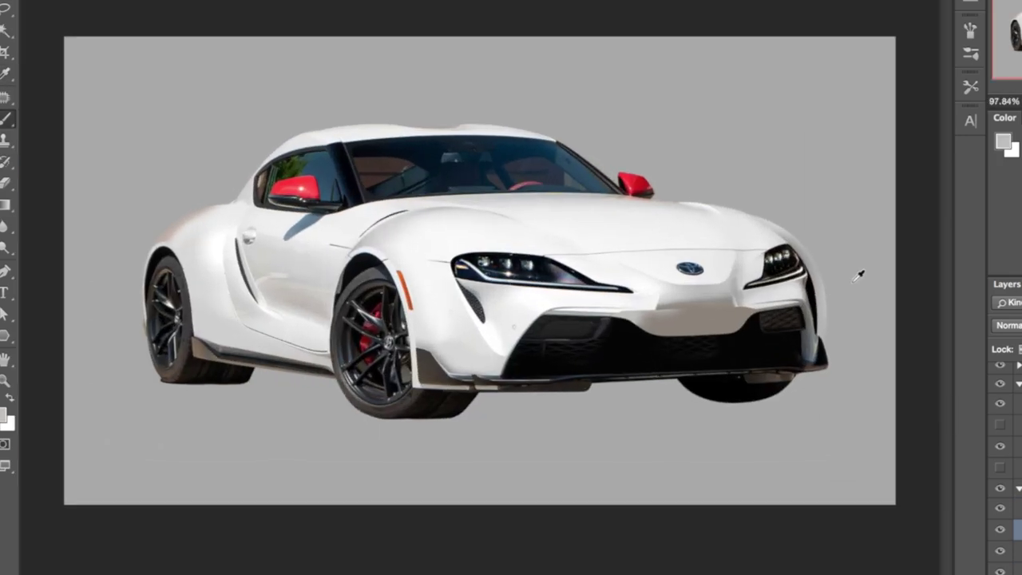
Outline the excess paint above the central lip with the Pen tool, delete it, and deselect.
scroll(719, 315, "up", 5)
key("p")
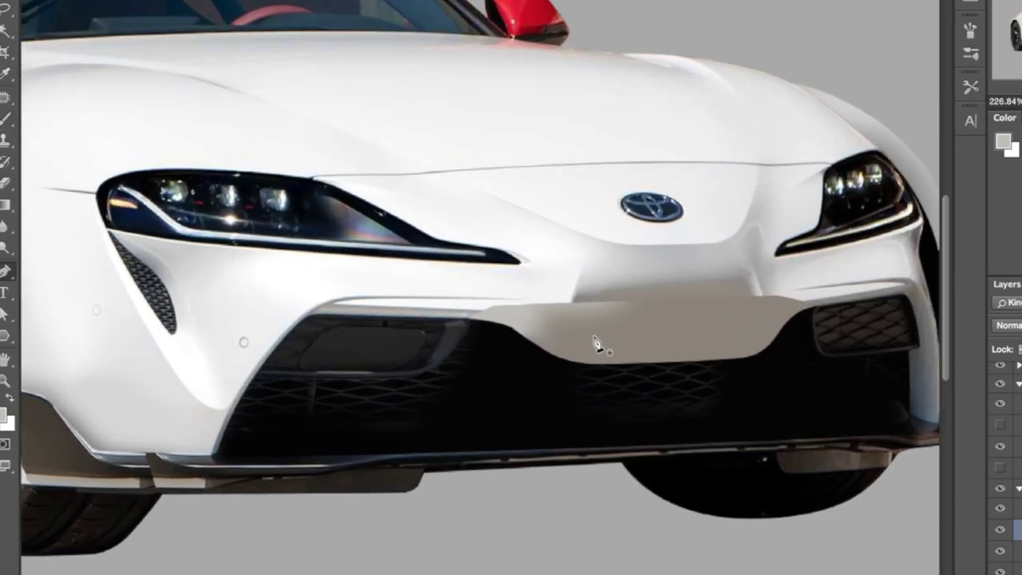
left_click(482, 272)
left_click(468, 310)
right_click(468, 310)
left_click(524, 405)
left_click(659, 140)
key("Delete")
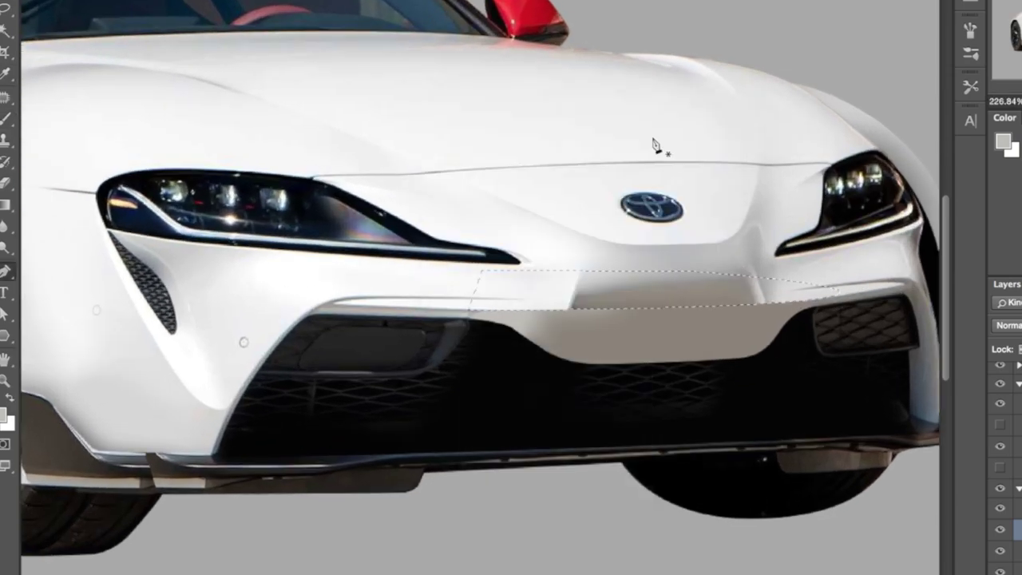
key("ctrl+d")
scroll(731, 313, "down", 5)
scroll(729, 315, "up", 6)
Brush white over the shaded bumper recess below the badge on the clipped layer.
key("b")
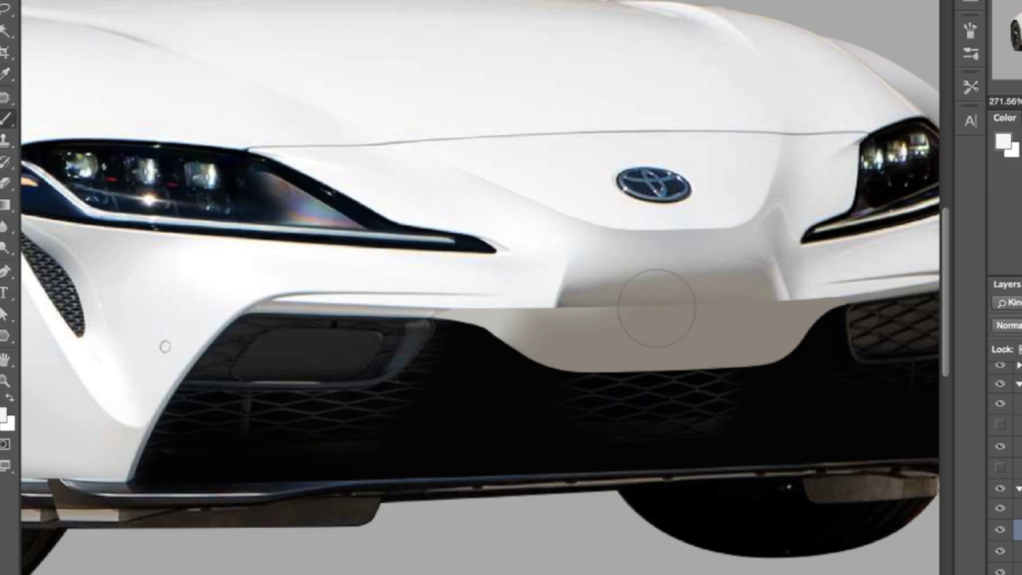
left_click(166, 346, "ctrl")
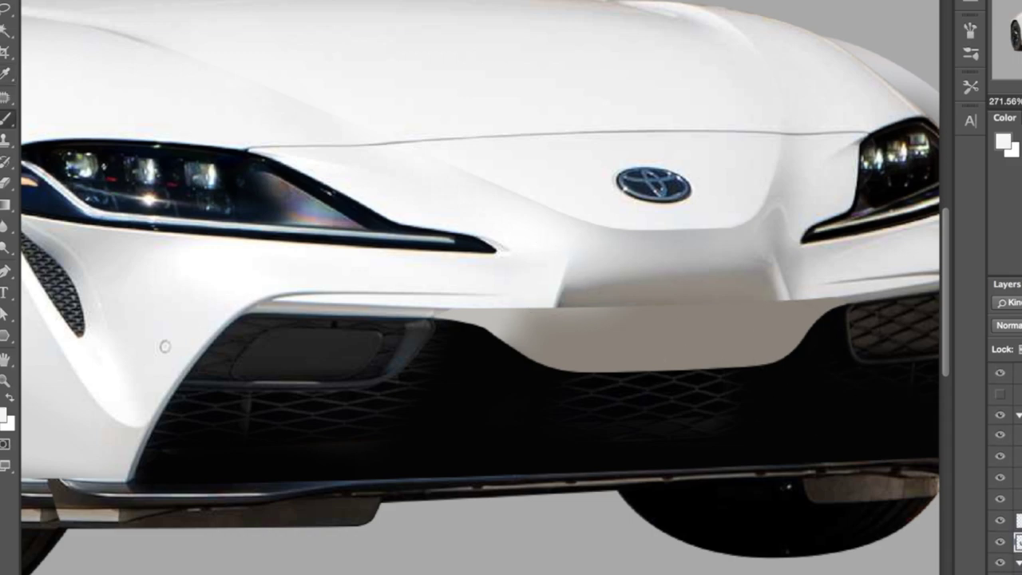
mouse_move(562, 291)
left_mouse_down()
mouse_move(660, 287)
mouse_move(768, 313)
left_mouse_up()
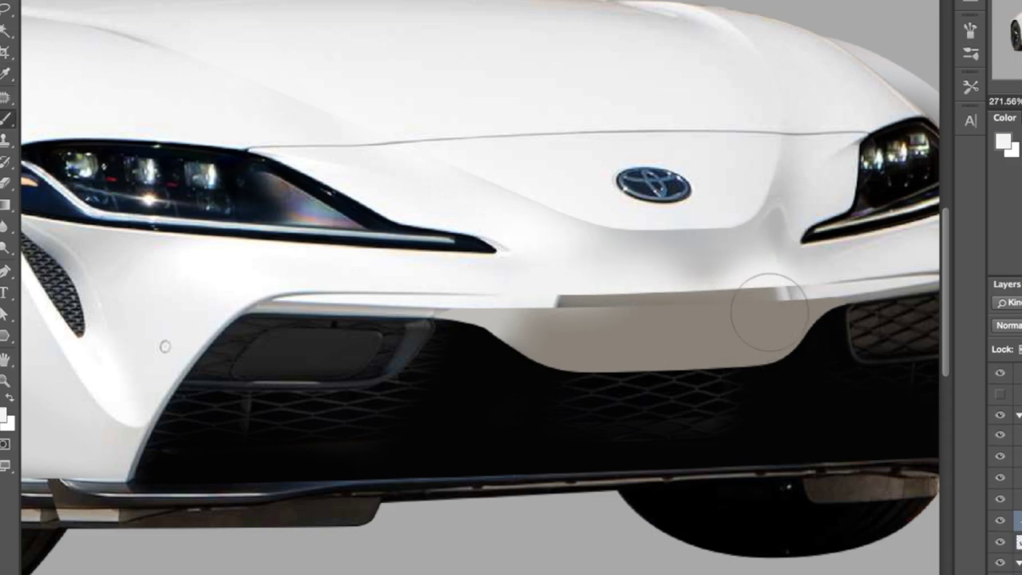
scroll(768, 313, "down", 6)
scroll(652, 341, "up", 3)
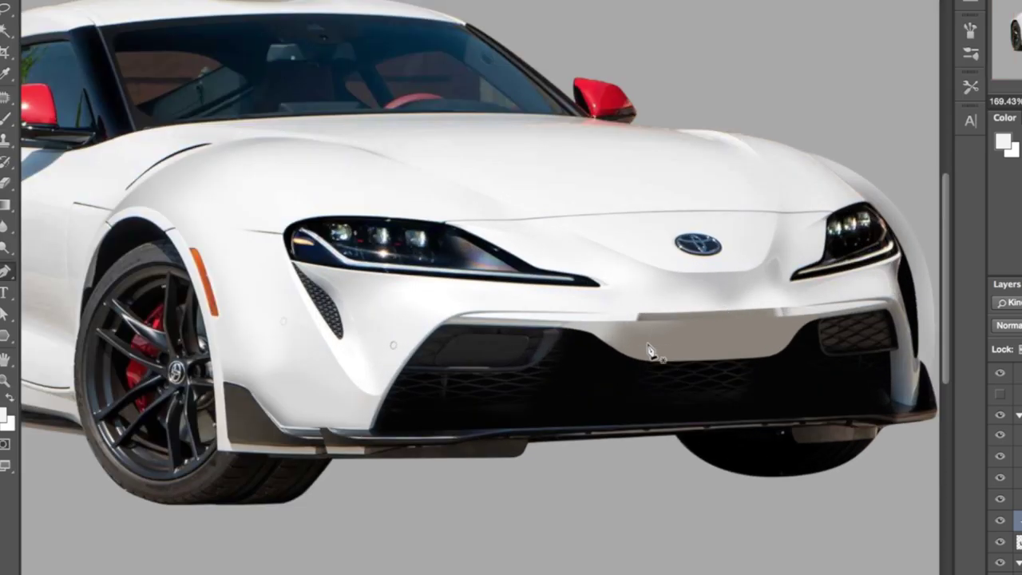
Select the bumper layer and touch up the near end of the central lip's upper edge with the Eraser.
scroll(791, 223, "up", 2)
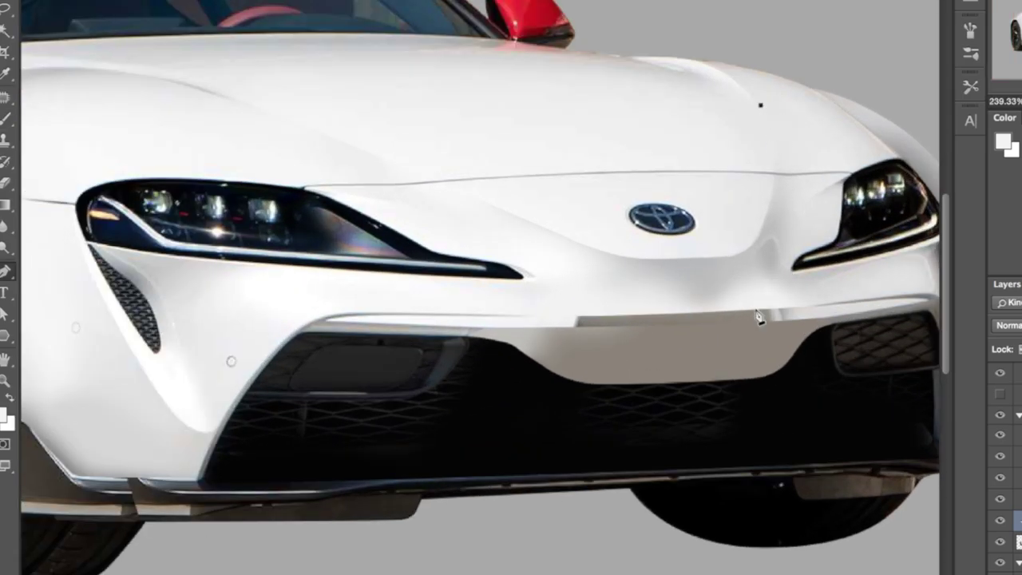
scroll(762, 327, "down", 5)
scroll(616, 354, "up", 4)
scroll(615, 354, "down", 4)
scroll(653, 293, "up", 4)
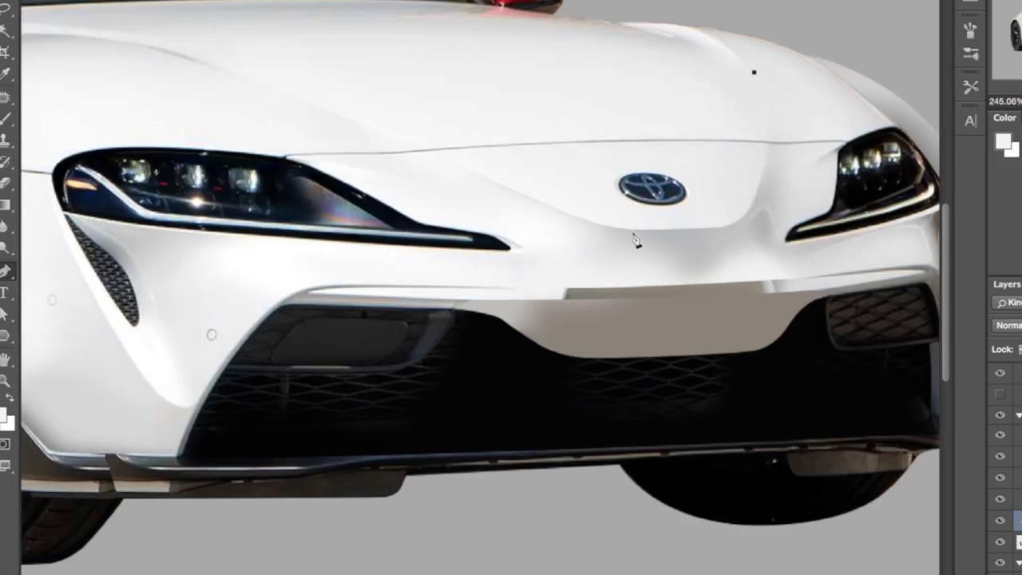
key("v")
left_click(1018, 415)
left_click(1019, 456)
key("e")
left_click_drag(454, 305, 467, 305)
left_click(521, 302, "super")
left_click(1014, 462)
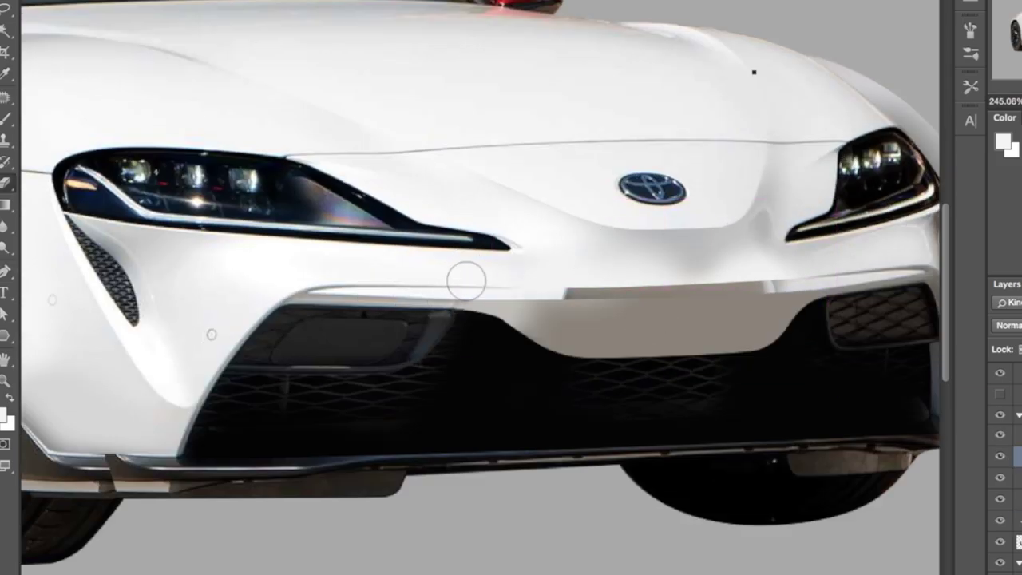
Remove the leftover dark strip along the central lip's upper edge so it blends into the white bumper.
scroll(835, 269, "down", 5)
scroll(701, 342, "up", 5)
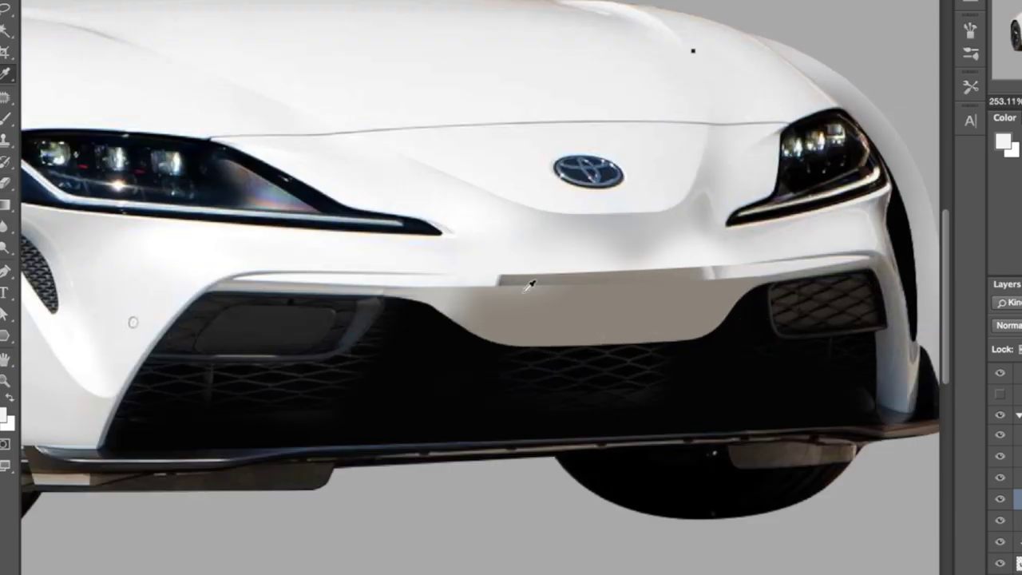
mouse_move(491, 285)
left_mouse_down()
mouse_move(677, 290)
mouse_move(778, 312)
left_mouse_up()
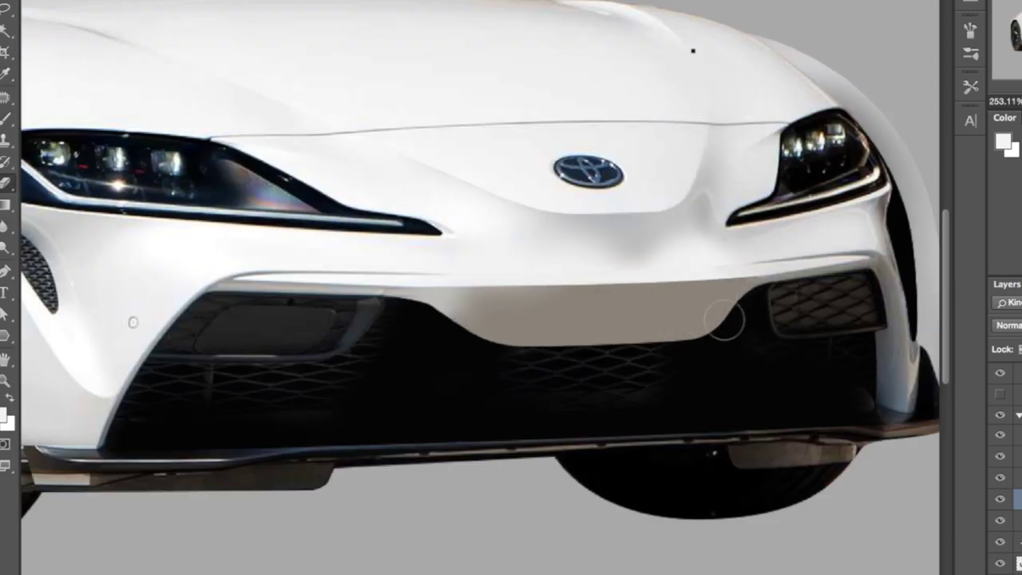
Outline the rounded lower edge of the central lip with the Pen tool, delete it from the bumper layer, and deselect.
scroll(725, 320, "down", 5)
scroll(756, 404, "up", 6)
scroll(514, 428, "up", 2)
scroll(557, 413, "down", 6)
scroll(467, 399, "up", 5)
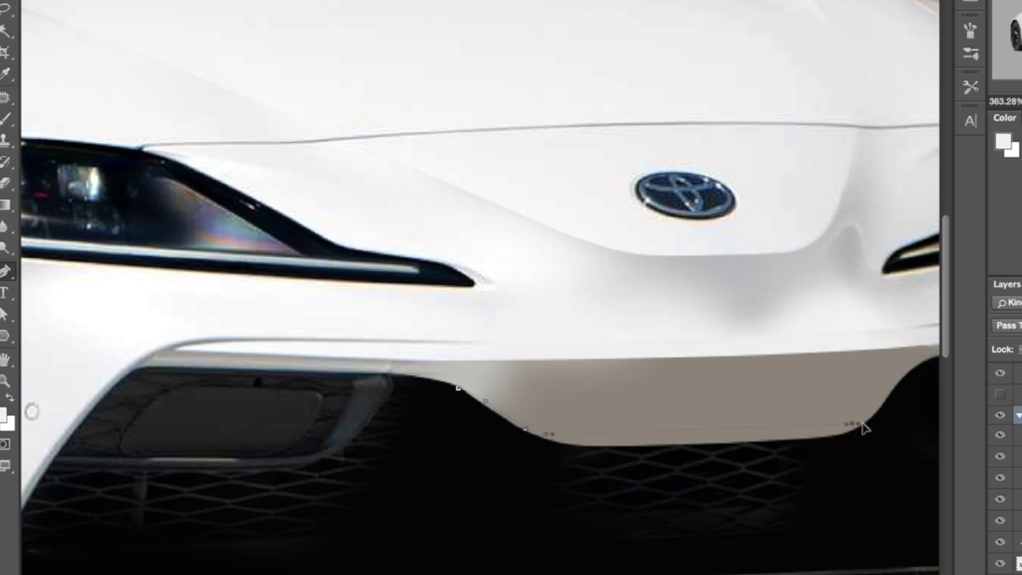
left_click(883, 442)
left_click(794, 458)
left_click(452, 453)
left_click(458, 388)
right_click(454, 384)
left_click(497, 457)
left_click(667, 139)
left_click(996, 500)
left_click(998, 501)
left_click(1019, 457)
key("Delete")
key("ctrl+d")
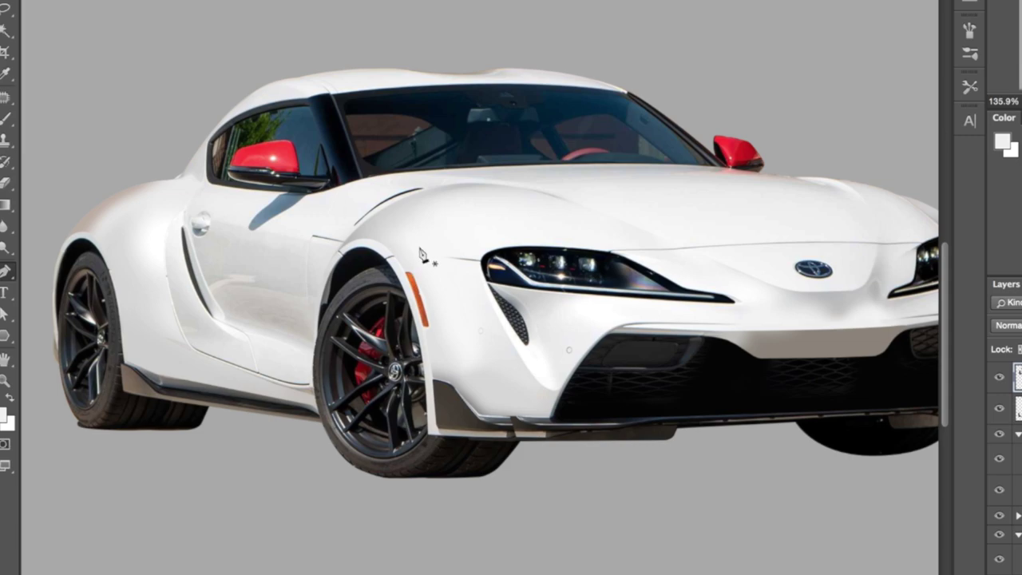
Trace a pen path from the front wheel arch over the near fender and down past the headlight to the bumper opening.
scroll(488, 313, "down", 3)
scroll(486, 317, "up", 3)
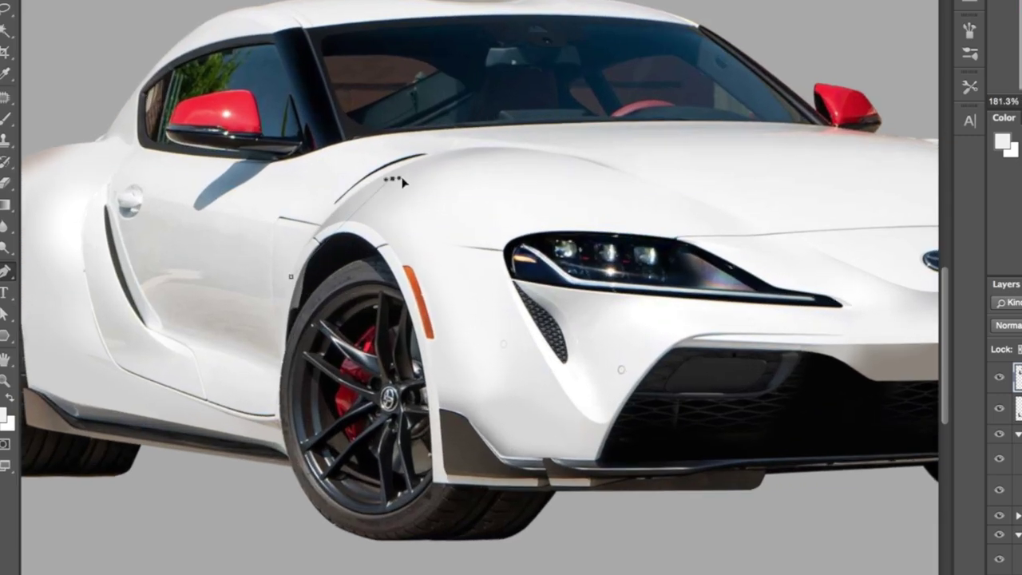
left_click(465, 224)
left_click(481, 261)
left_click_drag(508, 294, 529, 343)
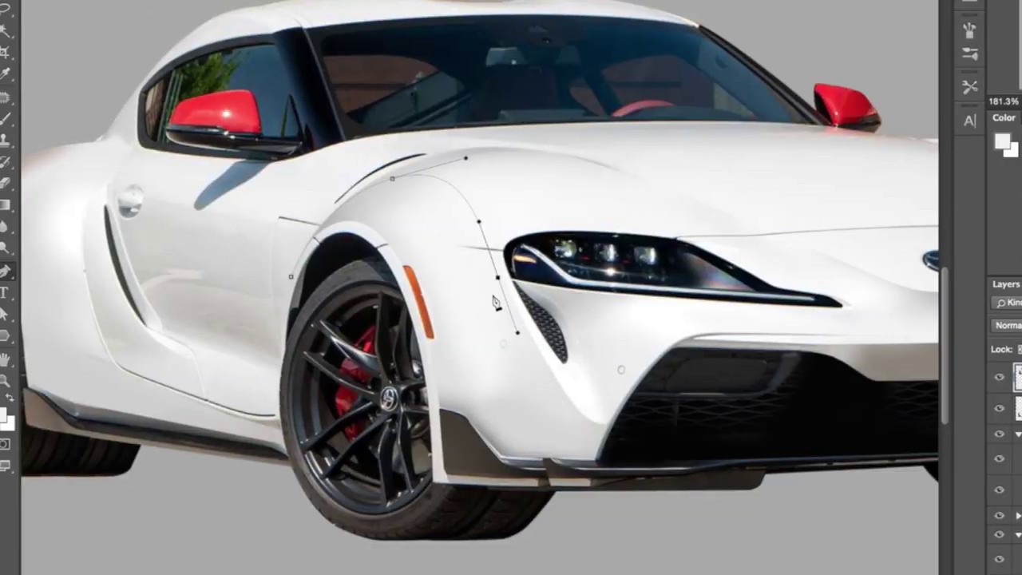
left_click_drag(498, 278, 501, 279)
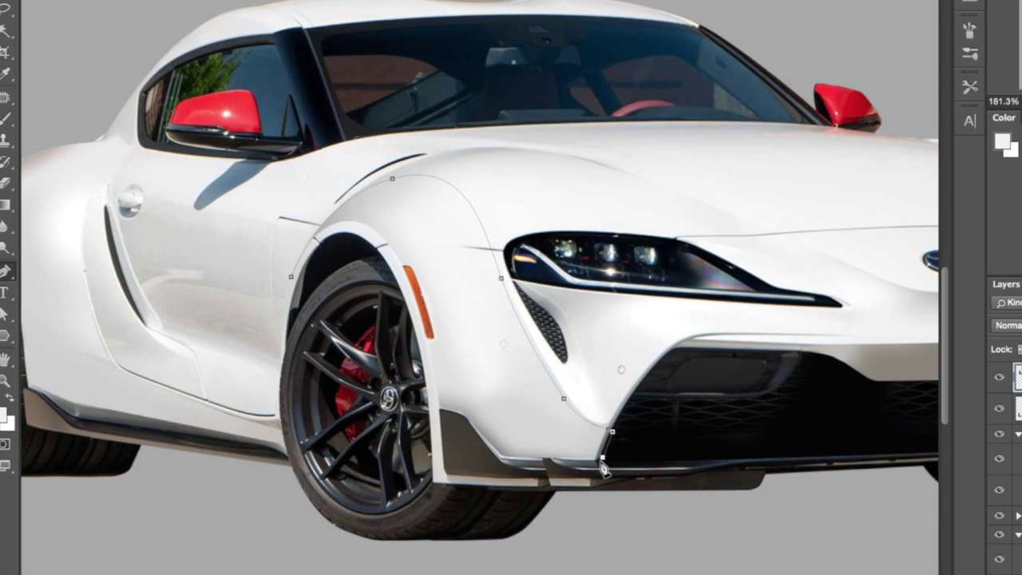
scroll(605, 464, "up", 5)
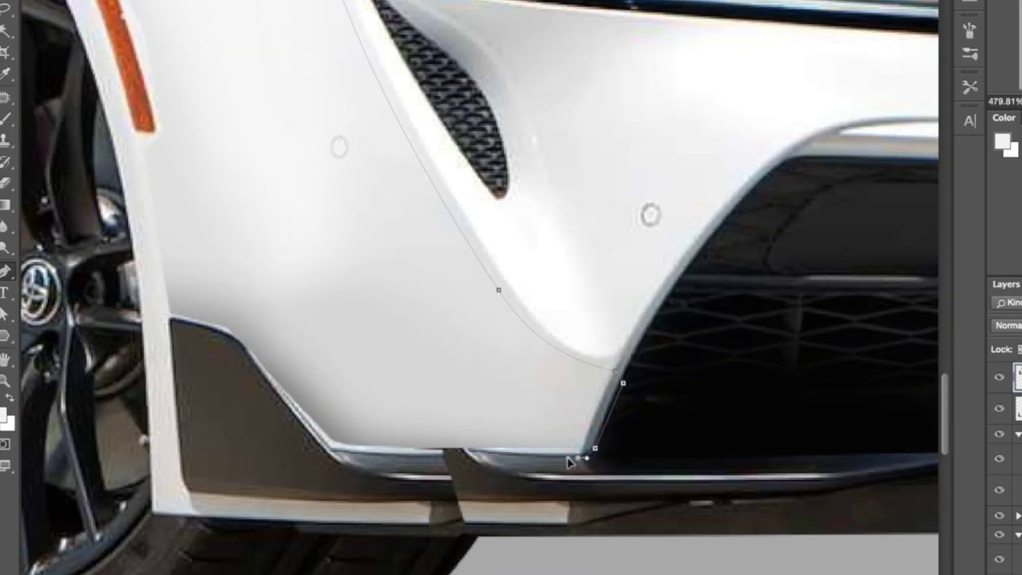
Close the fender path along the lower bumper and wheel arch edge, and convert it to a selection.
left_click(325, 454)
left_click(161, 396)
scroll(161, 393, "down", 5)
scroll(87, 398, "up", 4)
left_click(240, 271)
left_click(213, 166)
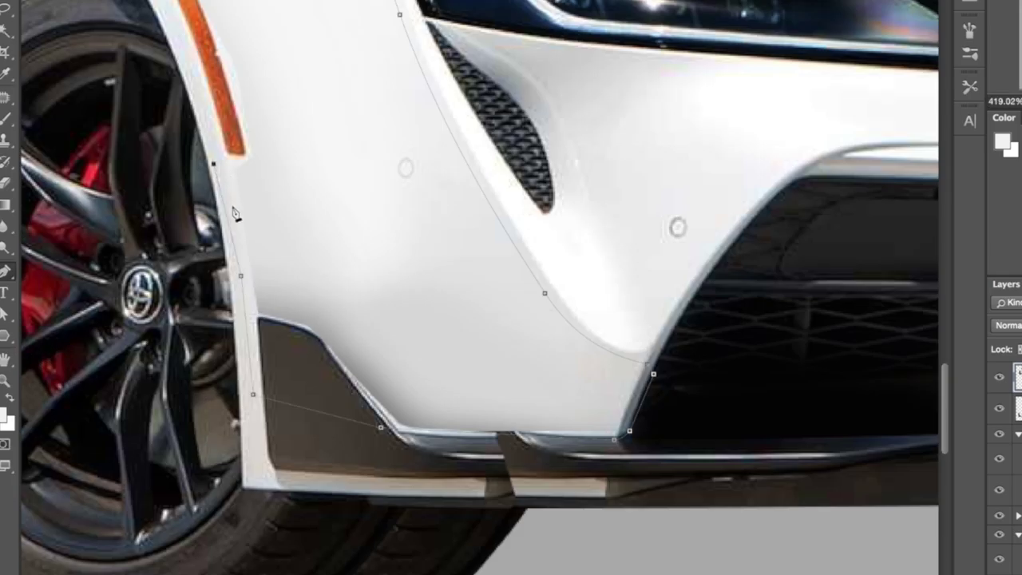
scroll(215, 169, "down", 6)
scroll(412, 427, "up", 4)
right_click(254, 386)
left_click(319, 481)
scroll(320, 481, "down", 3)
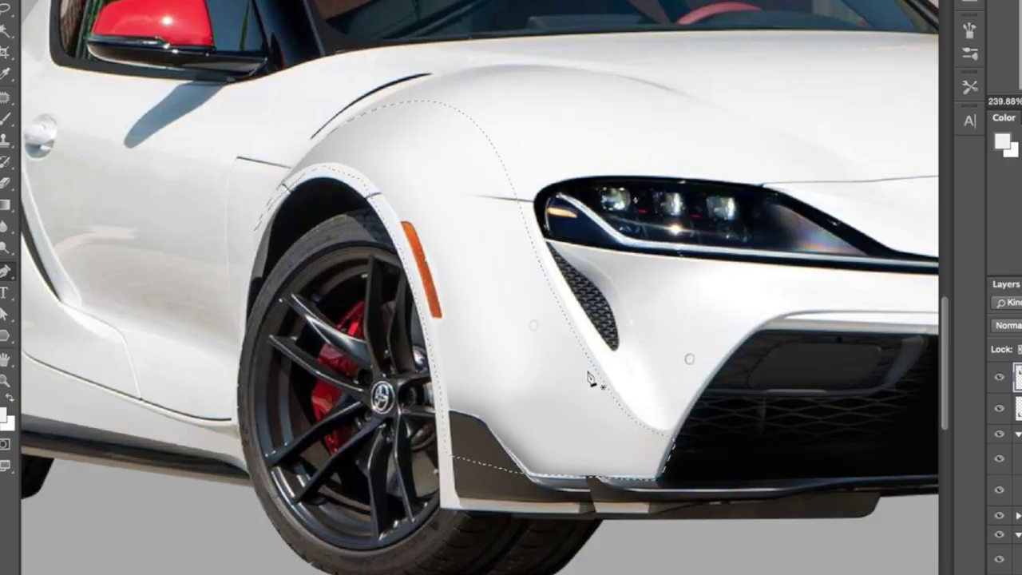
Fill the selected near fender area with black on its own layer inside the layer group using the Brush.
left_click(1018, 402)
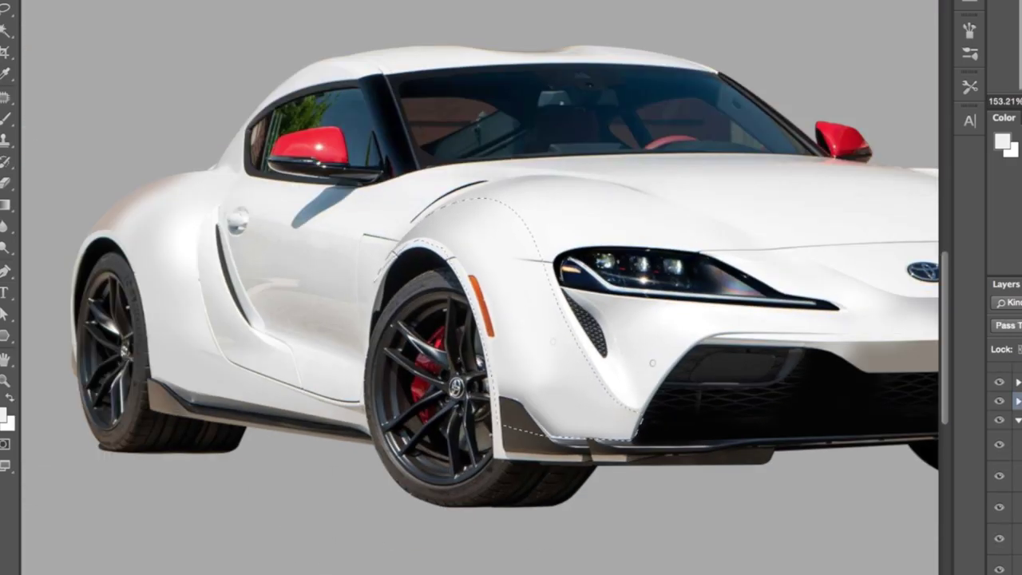
left_click(1019, 421)
left_click(1018, 382)
left_click(1020, 408)
key("b")
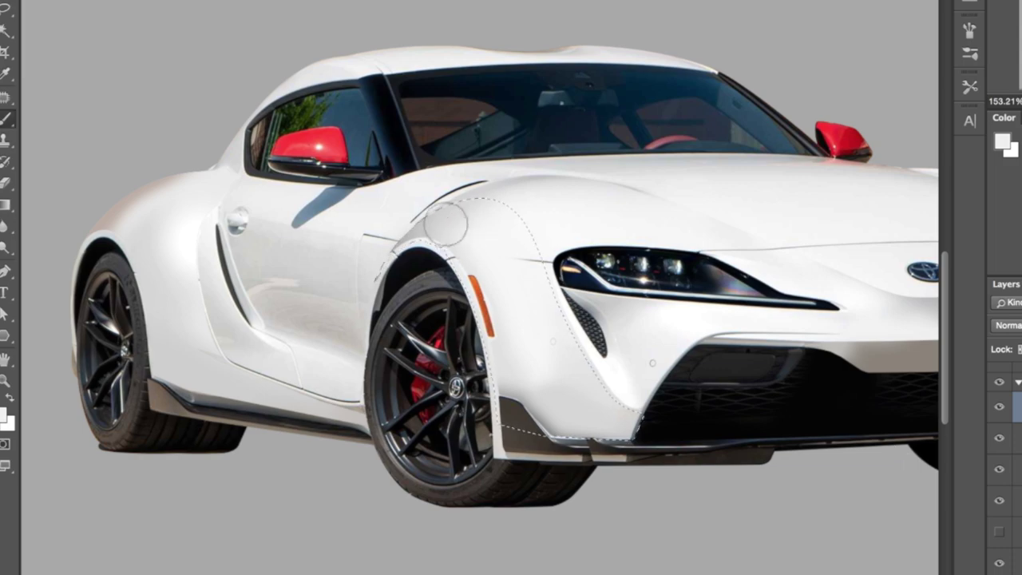
left_click(1018, 439)
left_click(1000, 439)
left_click(1000, 438)
left_click(1018, 408)
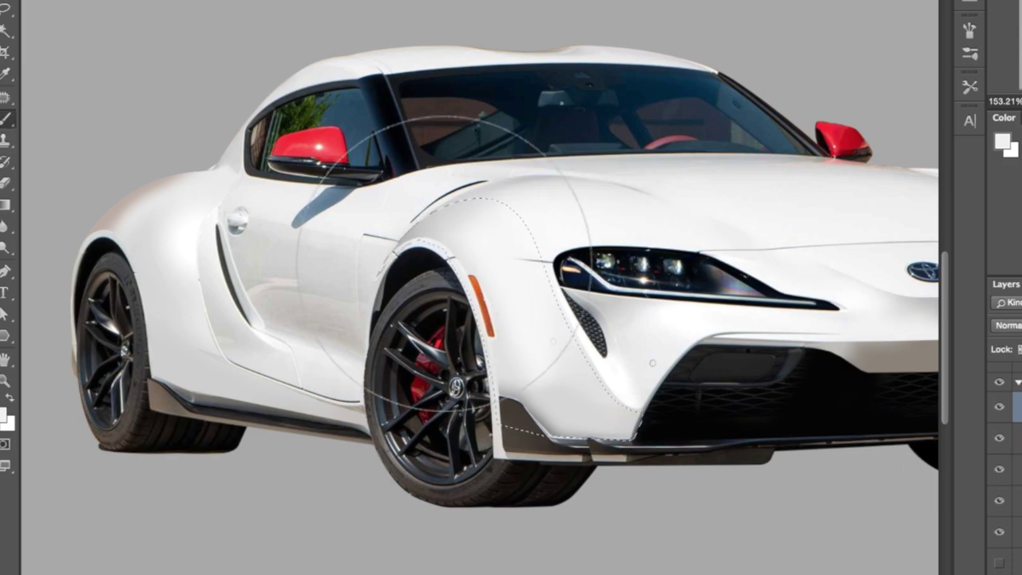
key("d")
left_click_drag(431, 276, 576, 326)
Check the black fender fill against the neighbouring layers and remove the surplus layer beneath it.
left_click(1000, 407)
left_click(699, 152)
left_click(1018, 438)
key("Delete")
left_click(1018, 439, "super")
left_click(703, 144)
left_click(1001, 502)
left_click(1002, 501)
left_click(1000, 533)
left_click(1000, 533)
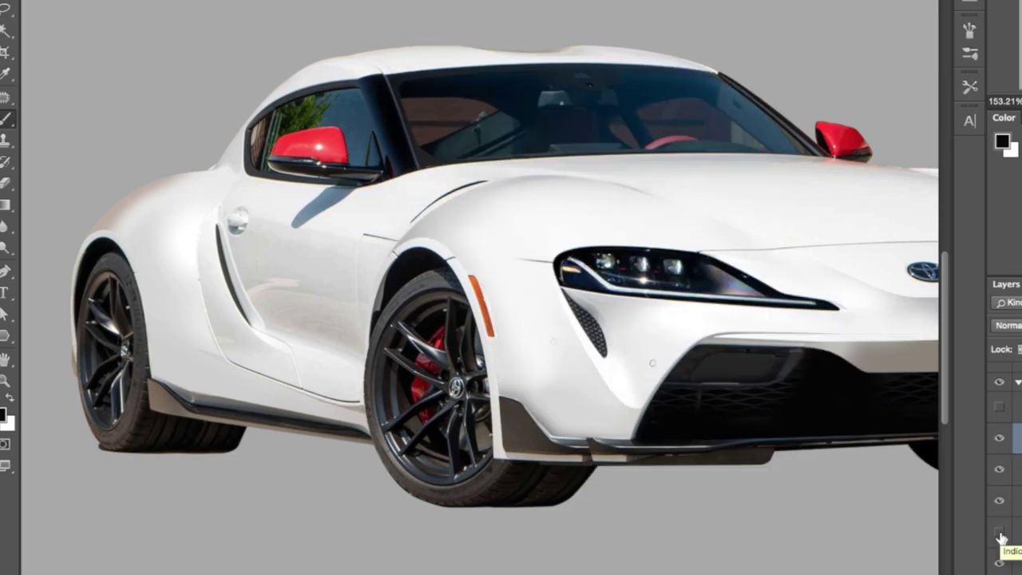
left_click(1000, 408)
scroll(786, 475, "down", 2)
left_click(1018, 439, "super")
key("Return")
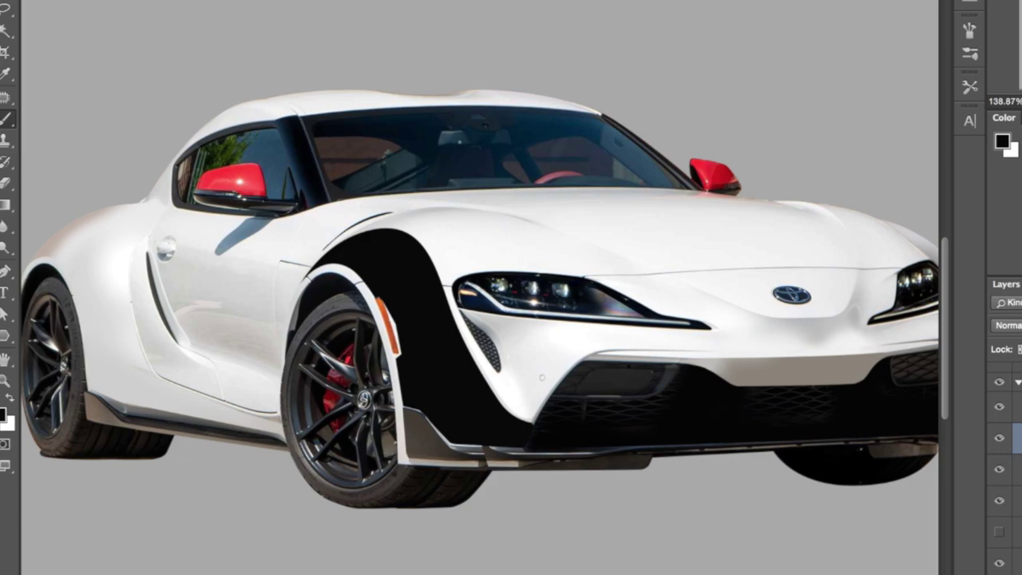
Outline the fender shape with a thin black line on a new layer, keep only its outer curve, and deselect.
left_click(1018, 408, "super")
left_click(1000, 408)
left_click(1018, 407)
key("super+shift+alt+n")
left_click(147, 0)
left_click(176, 139)
left_click(823, 53)
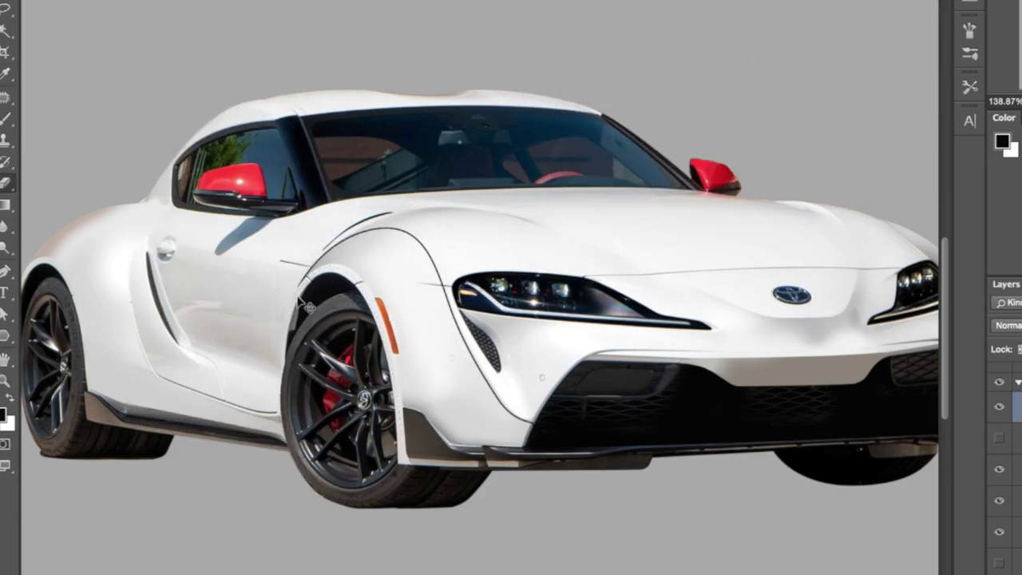
key("super+d")
Duplicate the fender panel line and give the copy a gray Color Overlay.
left_click(70, 1)
left_click(79, 6)
left_click_drag(257, 343, 276, 333)
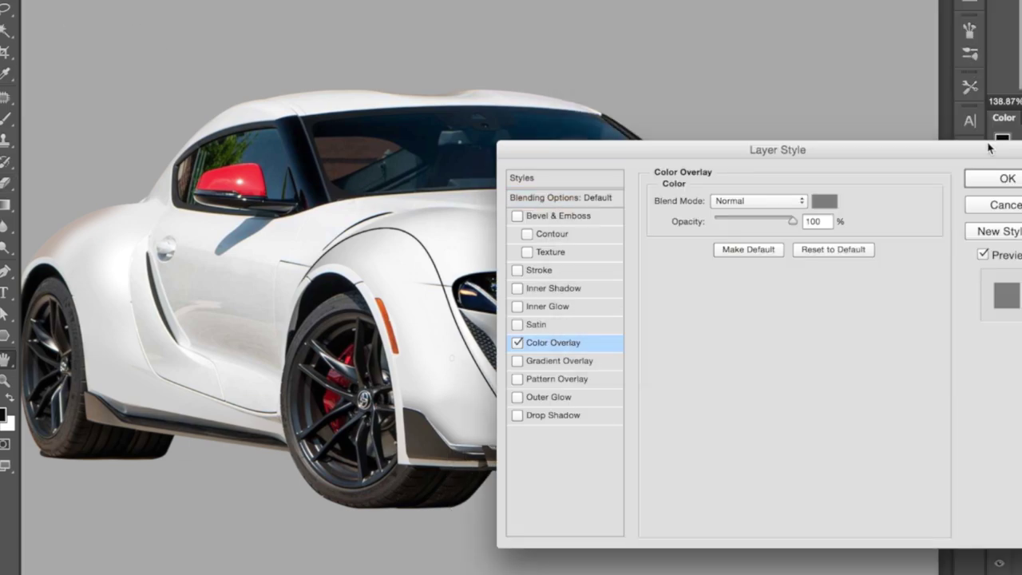
left_click(1007, 177)
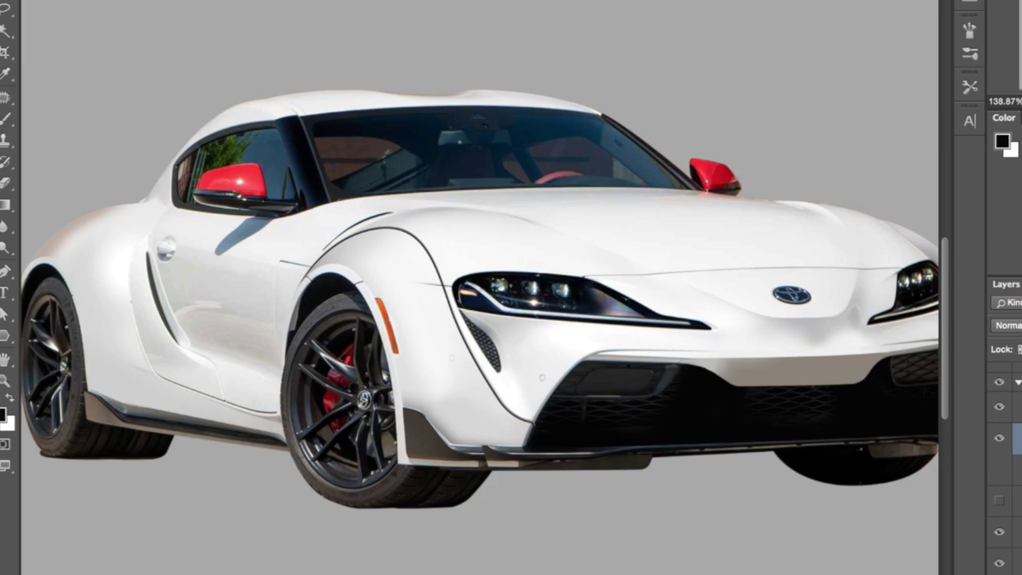
Hide the black panel line, duplicate the gray one, and change the lower copy's Color Overlay colour.
left_click(1018, 407)
left_click(1000, 408)
left_click(1018, 439)
key("super+j")
double_click(1020, 539)
left_click(886, 206)
left_click(682, 187)
left_click(972, 37)
left_click(1021, 185)
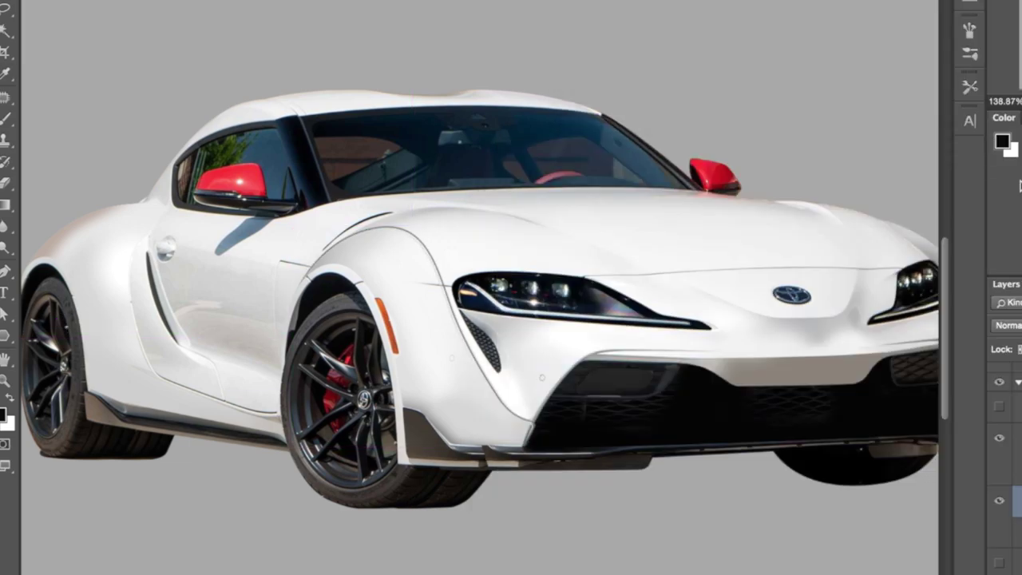
Reopen the lower panel line copy's Color Overlay and refine its colour.
double_click(1020, 501)
left_click(565, 344)
left_click(887, 206)
left_click(946, 41)
left_click(1011, 180)
Touch up the end of the fender panel line beside the bumper opening on both line layers with the Eraser.
key("e")
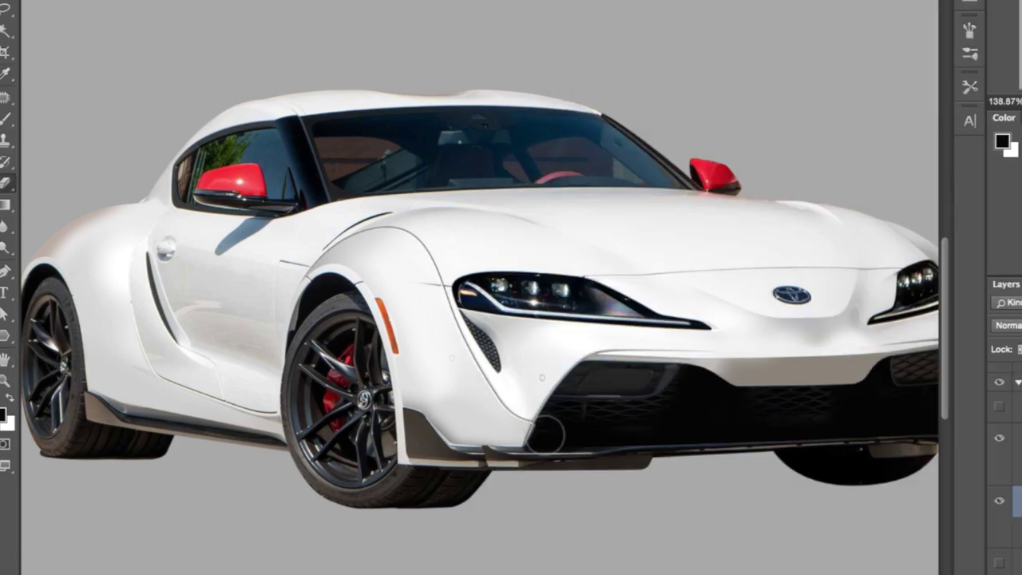
key("alt+bracketright")
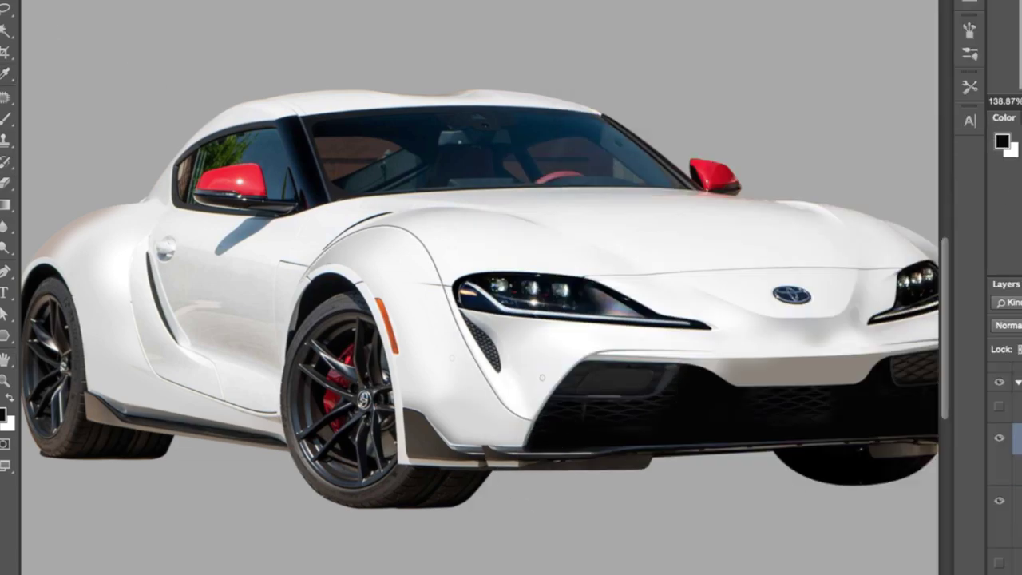
key("alt+bracketleft")
key("alt+bracketright")
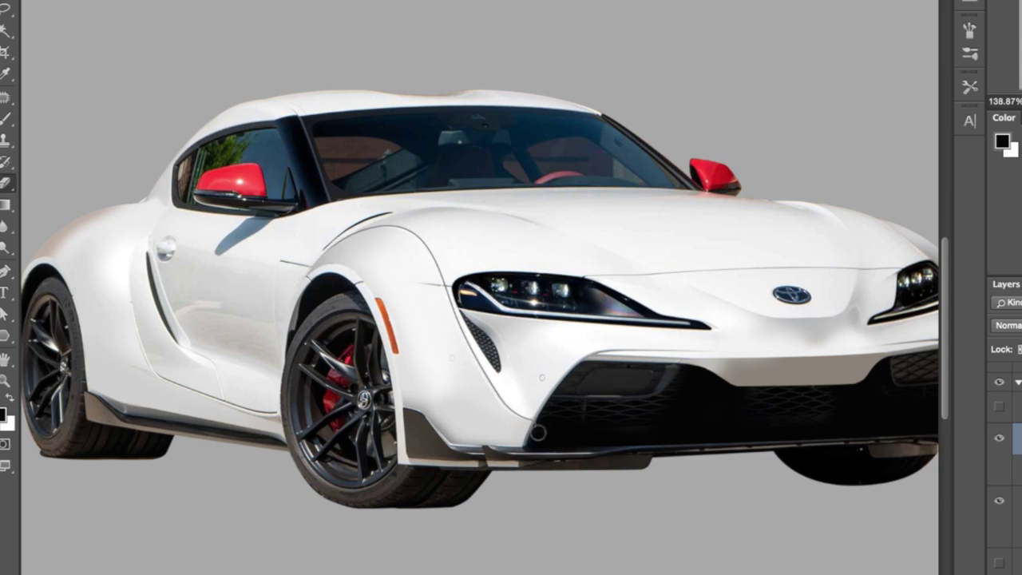
scroll(583, 421, "down", 1)
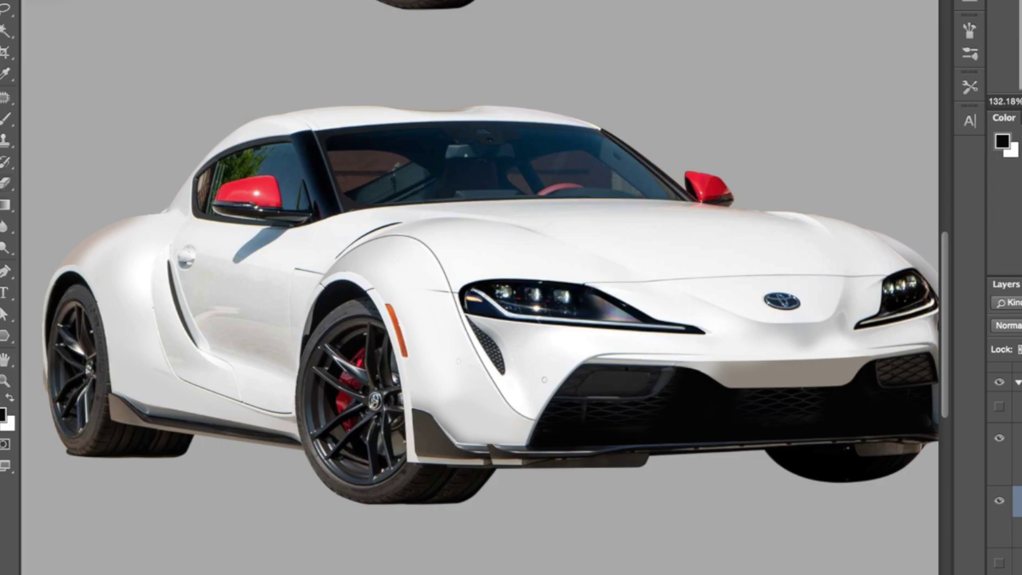
On the bumper layer, trace a pen path along the central lip's upper edge and back to its sloped near corner.
scroll(445, 240, "down", 4)
scroll(482, 522, "up", 5)
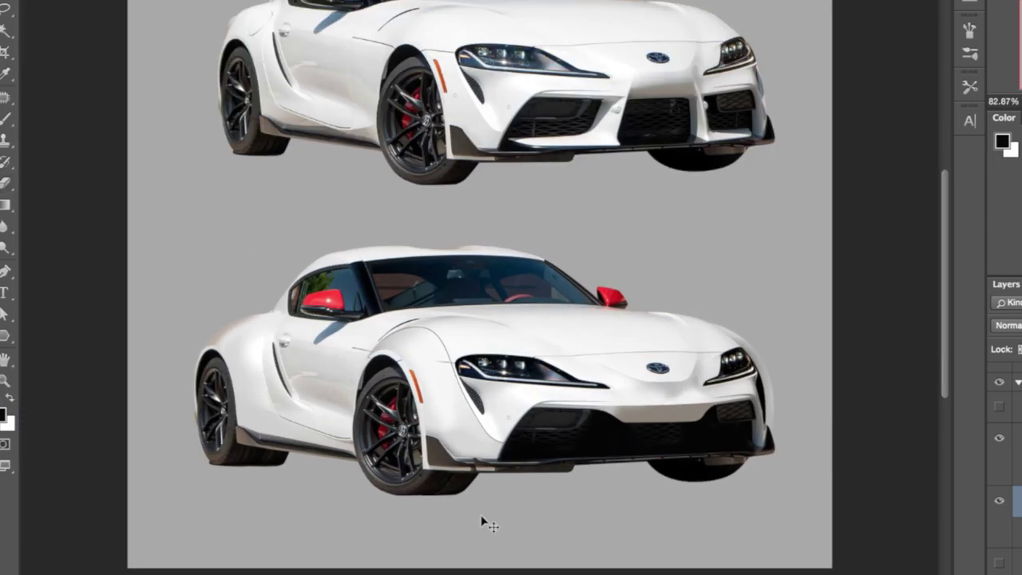
scroll(449, 386, "down", 3)
scroll(582, 303, "up", 5)
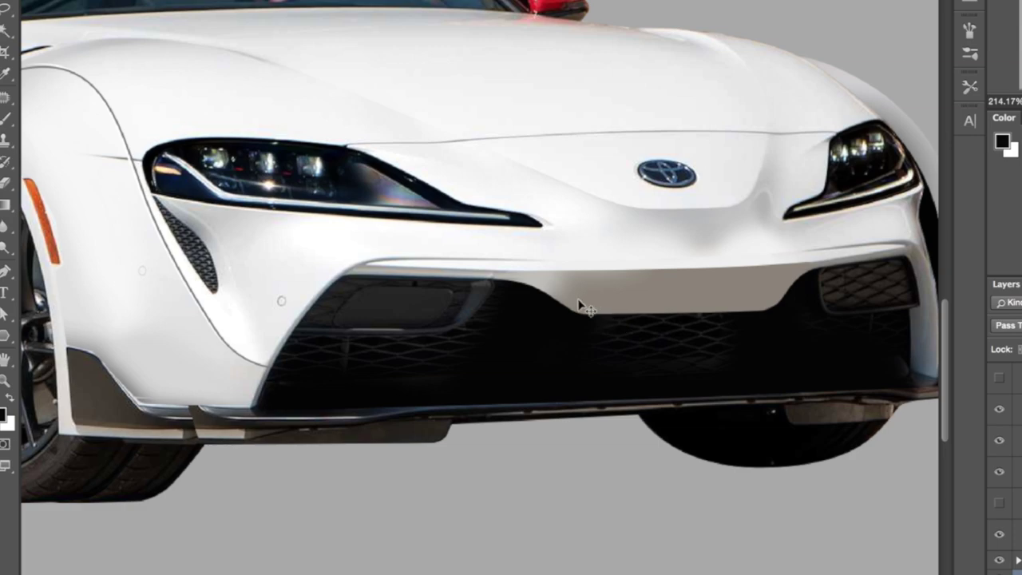
scroll(1004, 519, "down", 3)
left_click(999, 555)
left_click(999, 554)
left_click(1019, 552)
key("p")
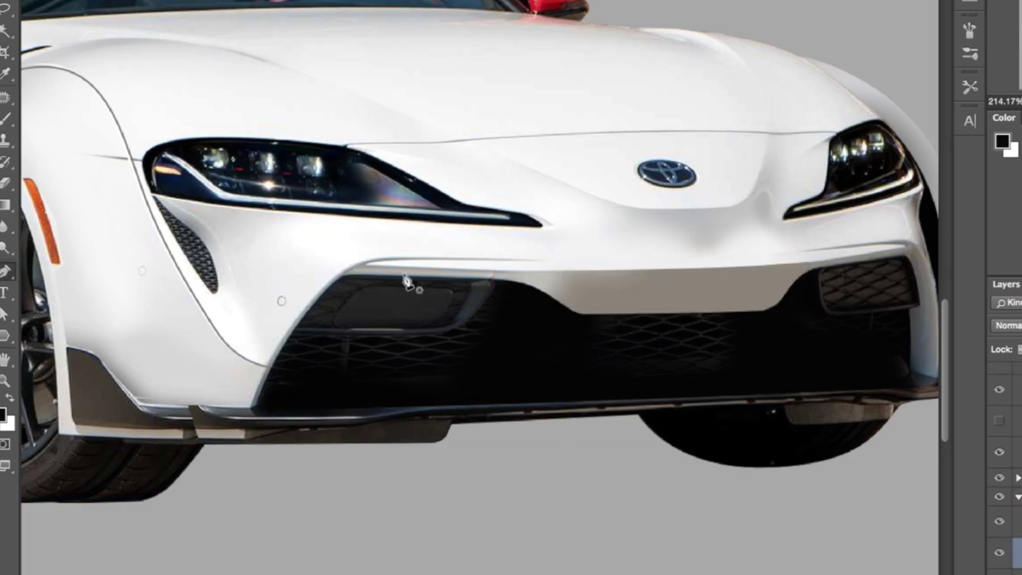
scroll(524, 298, "up", 5)
left_click_drag(687, 253, 886, 249)
key("super+z")
left_click(705, 281)
scroll(561, 297, "up", 3)
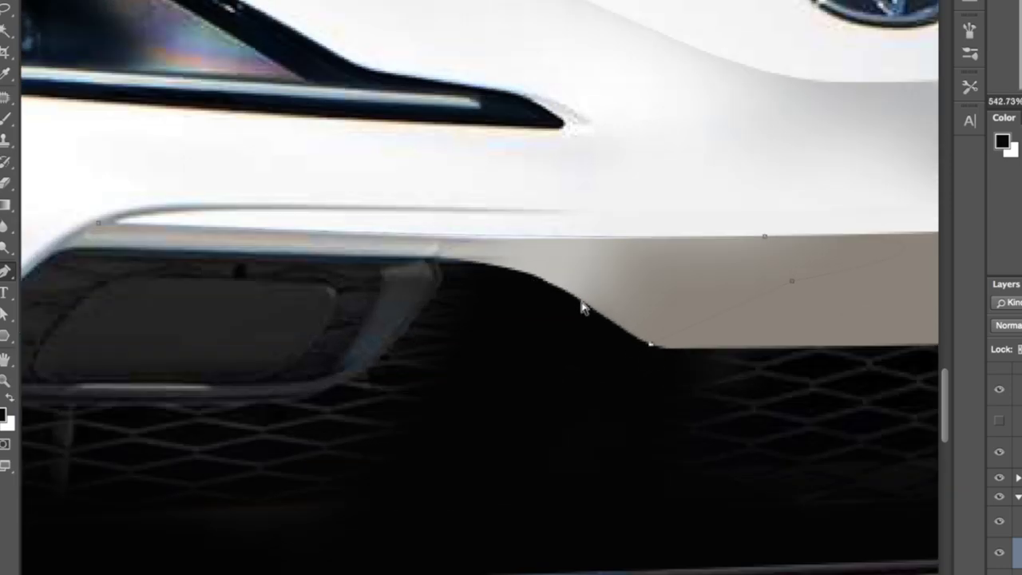
Continue the path along the strip above the near grille opening, close it at the outer corner, and convert it to a selection.
left_click_drag(66, 250, 45, 249)
key("super+z")
left_click(106, 223)
key("super+z")
left_click(106, 223)
key("super+z")
left_click_drag(96, 238, 133, 217)
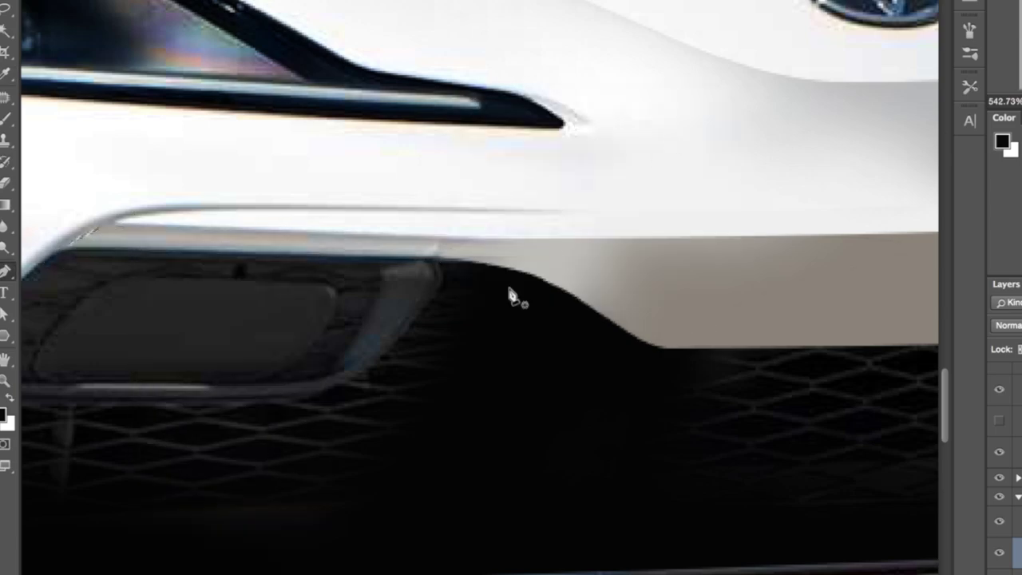
scroll(471, 318, "down", 1)
left_click(136, 232)
right_click(138, 243)
left_click(196, 315)
left_click(679, 152)
Sample the gray-brown of the central lip, brush it over the selected strip, and deselect.
scroll(719, 216, "right", 1)
key("i")
left_click(855, 290)
key("b")
left_click_drag(607, 296, 227, 187)
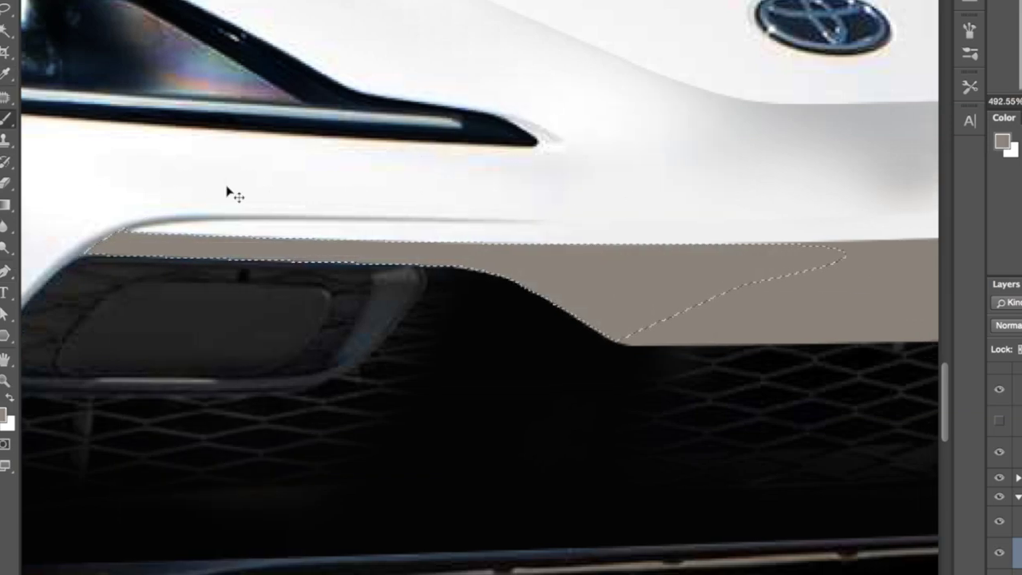
key("super+d")
Examine the recoloured bumper strip from afar and up close, and check the related layers.
scroll(595, 423, "down", 15)
scroll(460, 414, "up", 12)
key("e")
key("p")
left_click(1019, 372)
left_click(1000, 373)
left_click(1000, 372)
scroll(1007, 464, "up", 5)
left_click(1018, 404)
scroll(263, 281, "down", 10)
scroll(315, 404, "up", 10)
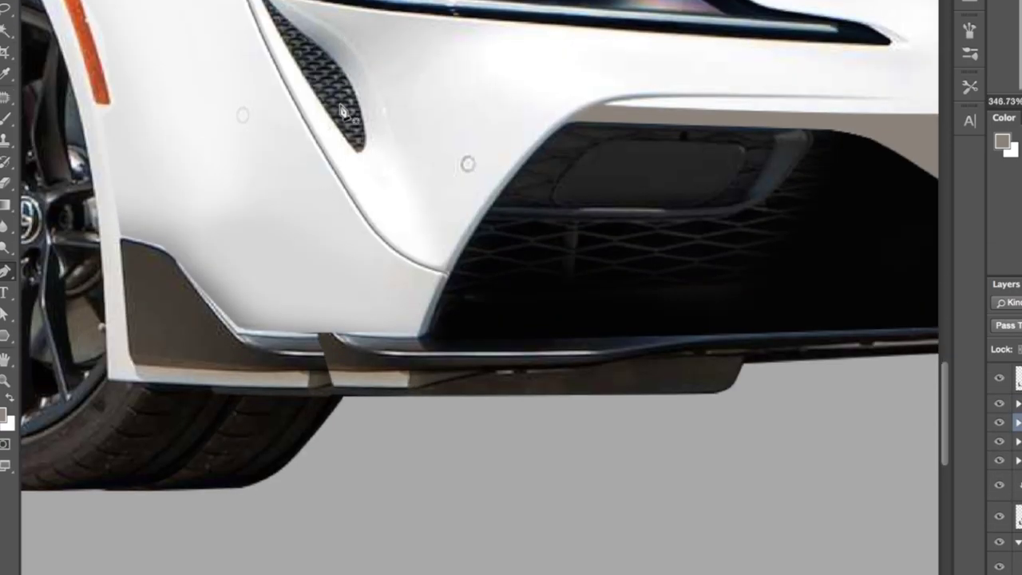
Outline the vent below the near headlight with the Pen tool, extending it to a point toward the bumper opening, and select it.
scroll(335, 391, "up", 3)
left_click(1018, 442)
left_click(1019, 466)
left_click_drag(392, 331, 467, 407)
key("super+z")
left_click_drag(354, 268, 431, 373)
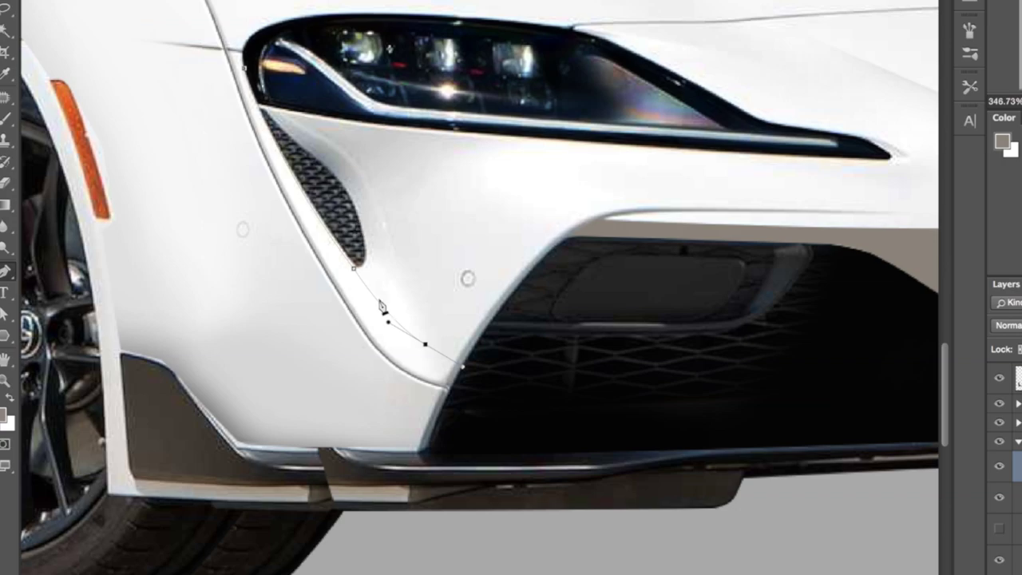
left_click_drag(378, 271, 349, 221)
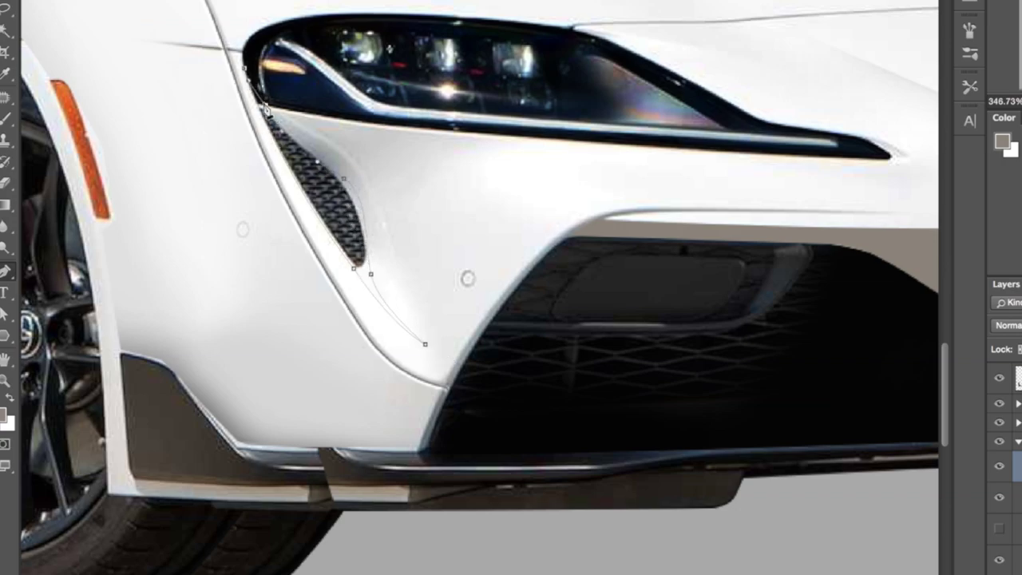
right_click(243, 65)
left_click(288, 160)
left_click(682, 167)
Brush the selected vent solid black and deselect.
key("b")
key("d")
left_click_drag(399, 319, 266, 56)
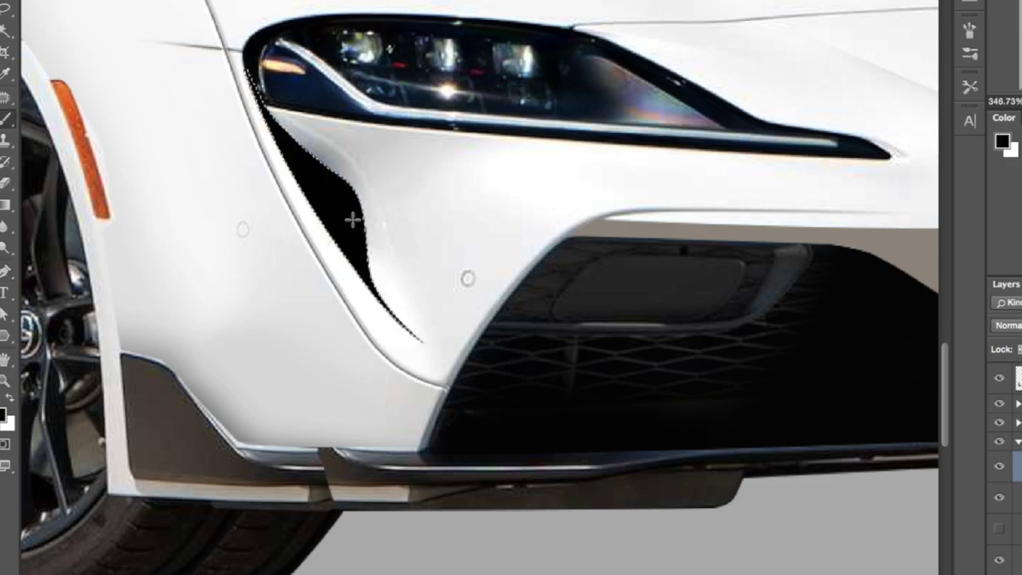
key("super+d")
Outline the area between the near headlight's lower edge and the bumper crease with the Pen tool, and select it.
scroll(470, 267, "down", 5)
scroll(509, 322, "up", 5)
scroll(390, 110, "up", 2)
key("p")
left_click(345, 166)
left_click_drag(364, 137, 395, 131)
left_click(586, 119)
left_click_drag(705, 126, 936, 139)
left_click(660, 127, "alt")
left_click(568, 101)
right_click(299, 165)
left_click(353, 263)
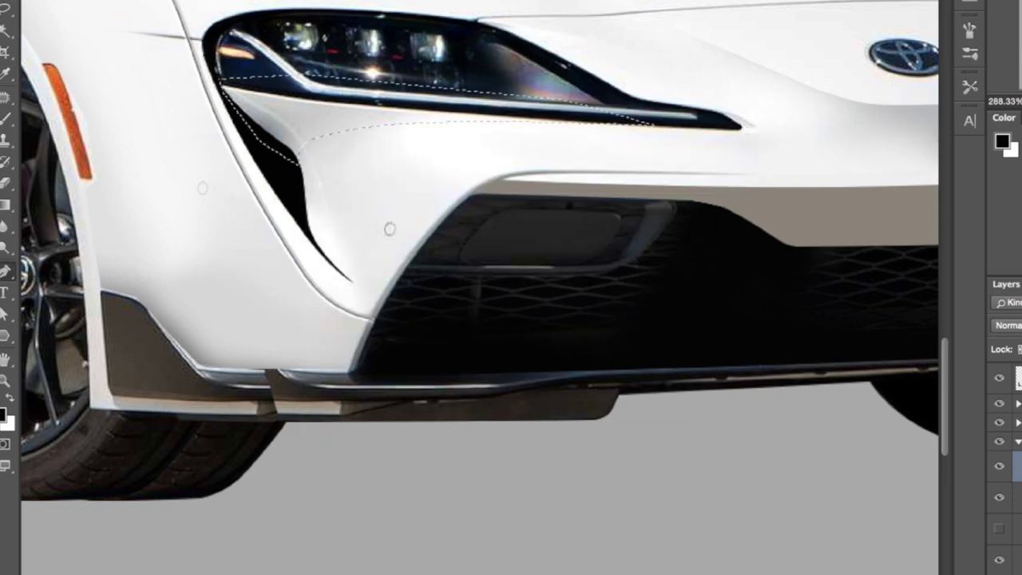
Fill the selected area below the headlight with black on a new layer, deselect, and lower its opacity to a light gray shadow.
left_click(1018, 516)
key("ctrl+shift+alt+n")
key("alt+BackSpace")
key("e")
key("ctrl+d")
left_click_drag(1021, 325, 959, 324)
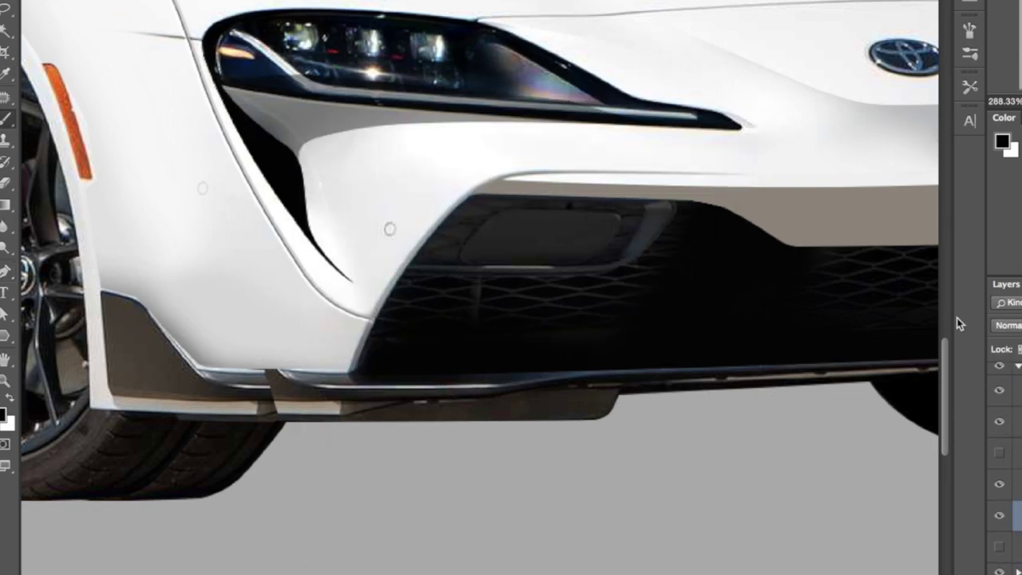
Erase parts of the shadow below the headlight with a large soft brush and blend it smoothly into the white bumper.
right_click(230, 54)
left_click(151, 4)
left_click_drag(228, 56, 397, 75)
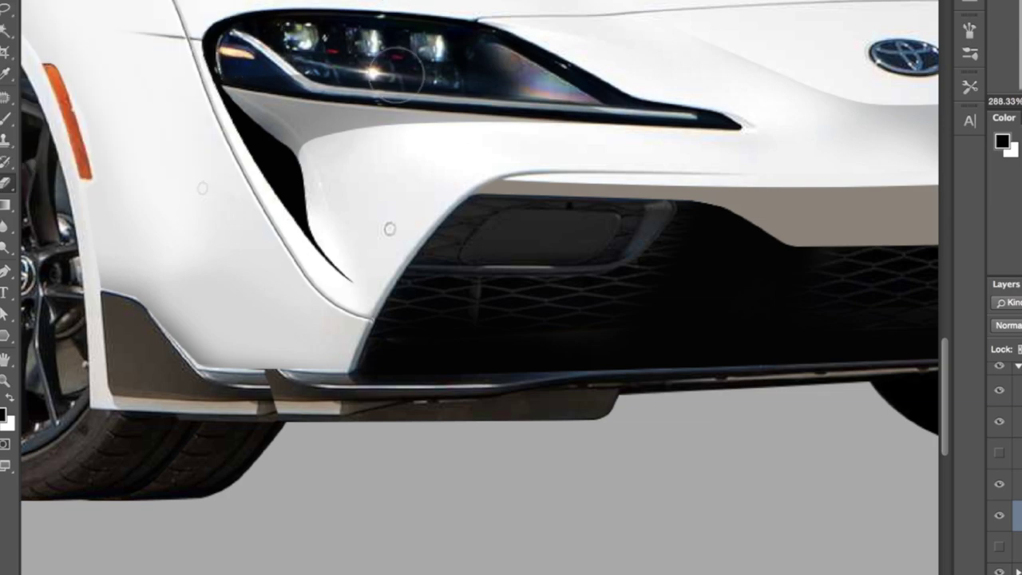
left_click_drag(236, 60, 666, 88)
left_click(59, 3)
left_click(82, 4)
left_click_drag(347, 176, 323, 185)
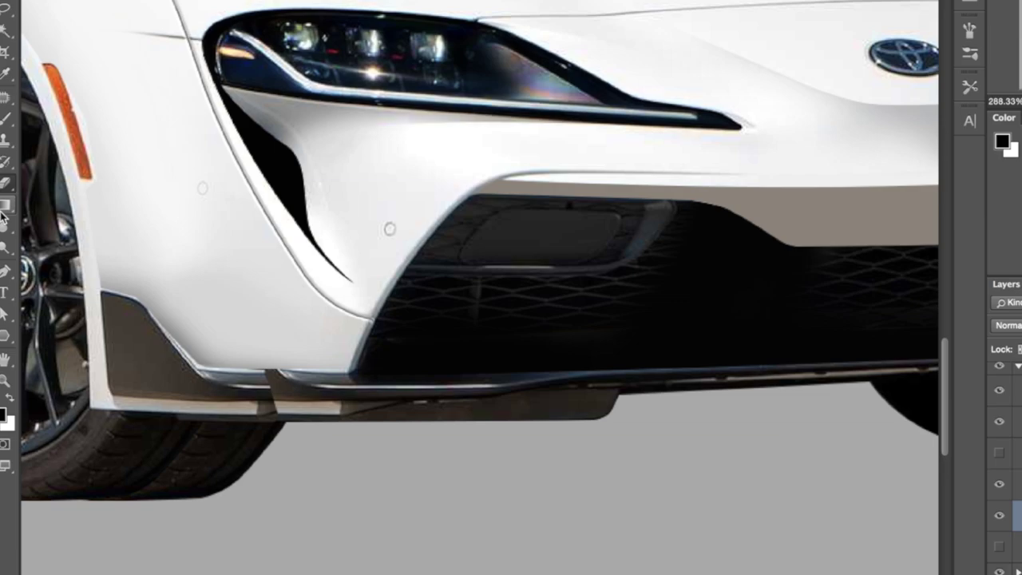
left_click(4, 185)
left_click(4, 226)
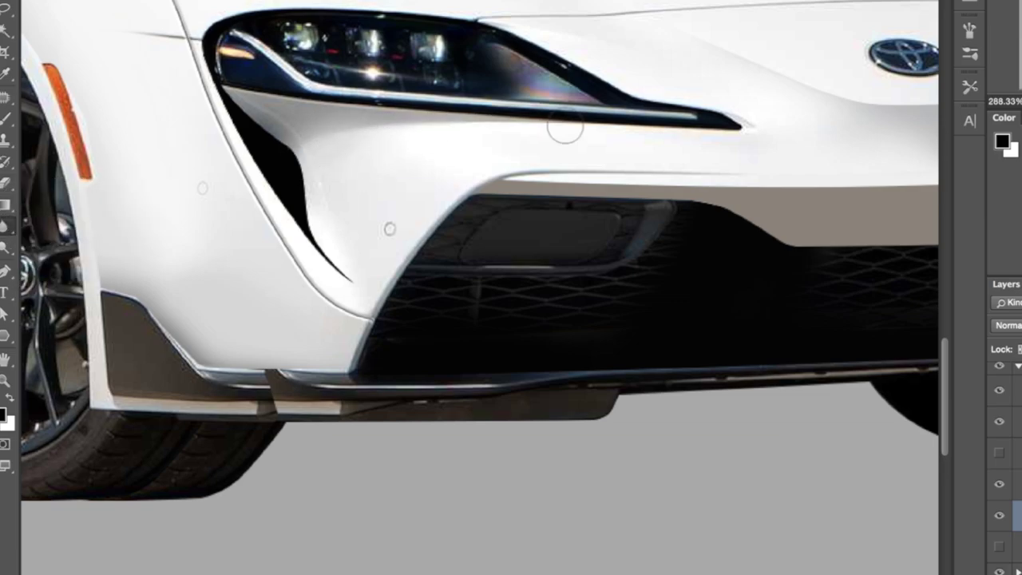
Crop the canvas from above so that only the modified car remains.
scroll(560, 491, "down", 10)
key("v")
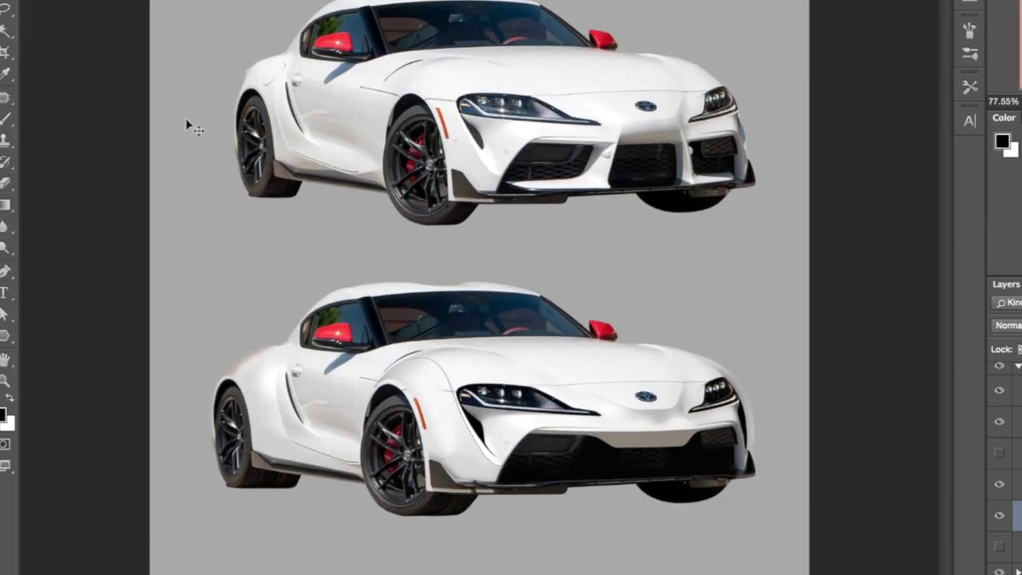
scroll(487, 455, "down", 2)
key("c")
left_click_drag(479, 11, 479, 125)
key("v")
key("Return")
Outline the lower body side between the wheels, above the side skirt, with the Pen tool and select it.
scroll(479, 377, "up", 5)
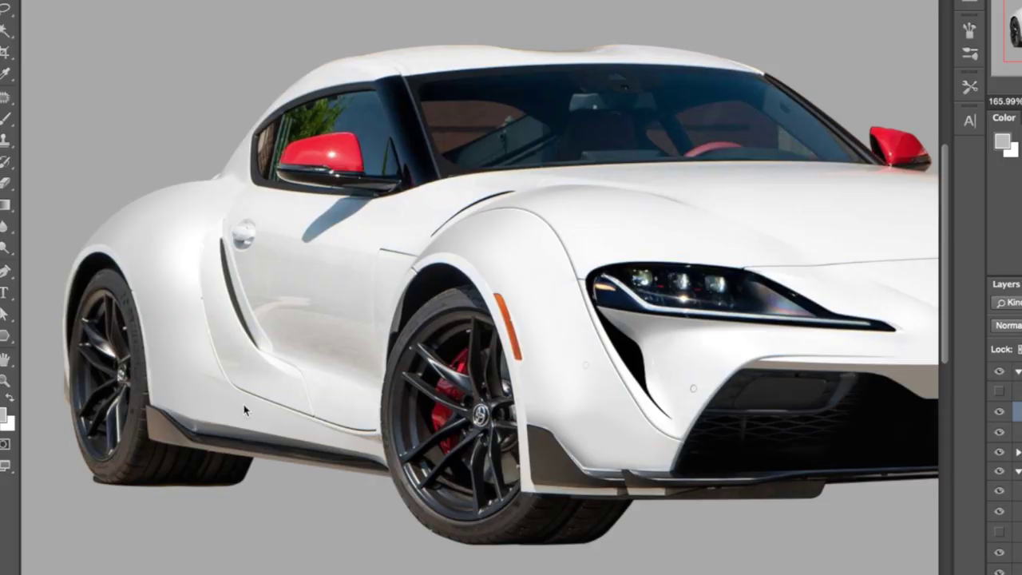
scroll(330, 440, "up", 5)
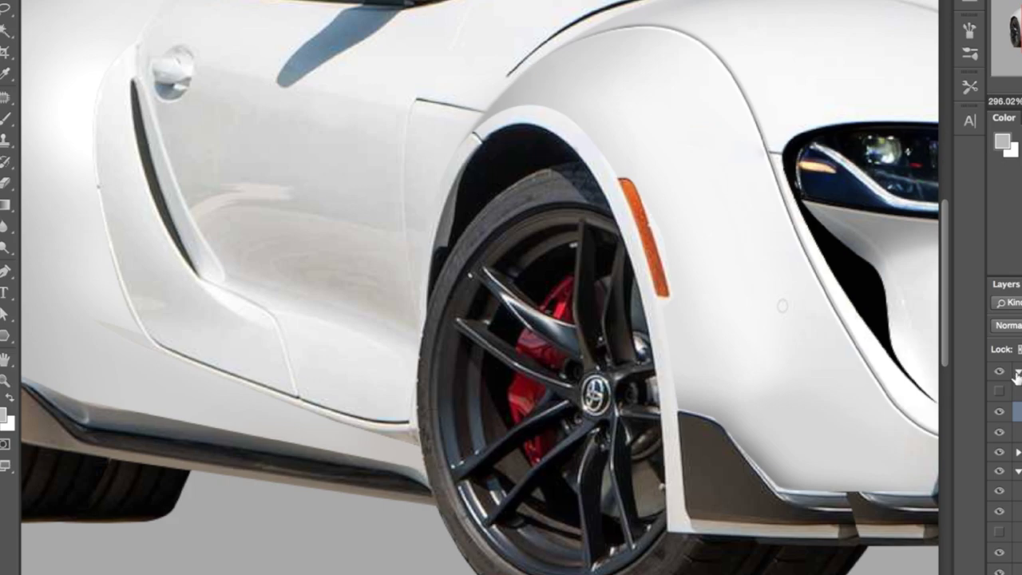
scroll(479, 432, "down", 3)
scroll(381, 432, "up", 2)
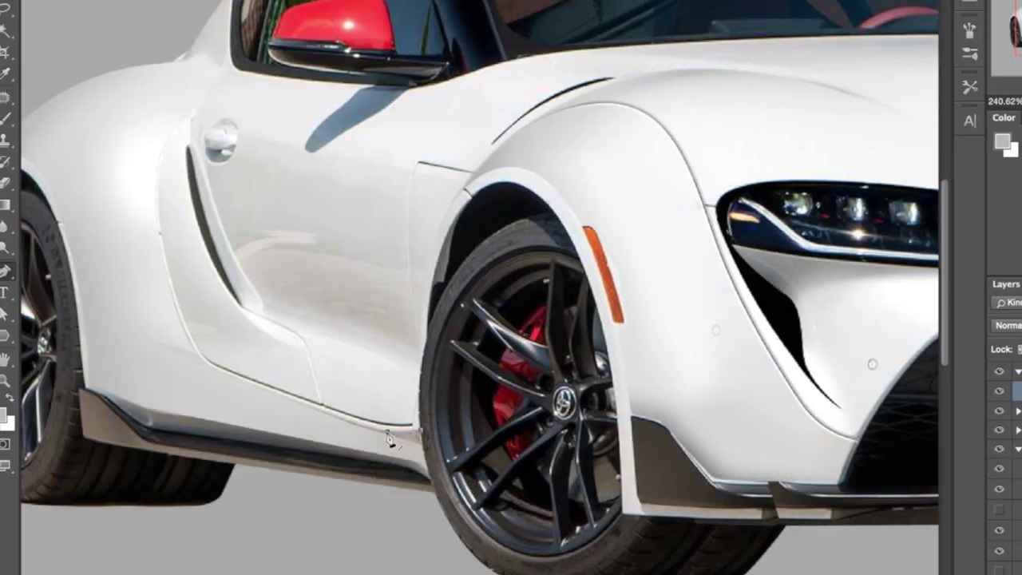
left_click_drag(113, 314, 44, 266)
right_click(421, 434)
left_click(471, 527)
key("Return")
Toggle the visibility of several layers and groups to identify the body parts they hold.
left_click(1000, 429)
left_click(1000, 430)
left_click(1000, 449)
left_click(1000, 449)
left_click(1000, 410)
left_click(1000, 409)
scroll(1001, 413, "up", 3)
left_click(1001, 414)
left_click(1001, 415)
Brush soft dark shading along the upper edge of the selected lower body side.
key("b")
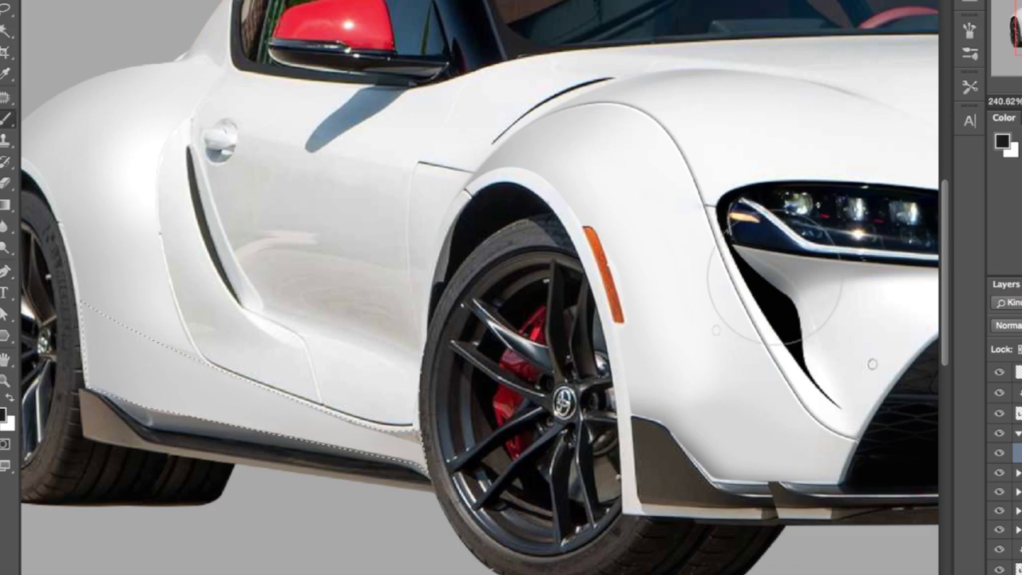
left_click(264, 222, "alt")
mouse_move(260, 271)
left_mouse_down()
mouse_move(196, 268)
mouse_move(399, 355)
mouse_move(232, 256)
left_mouse_up()
key("d")
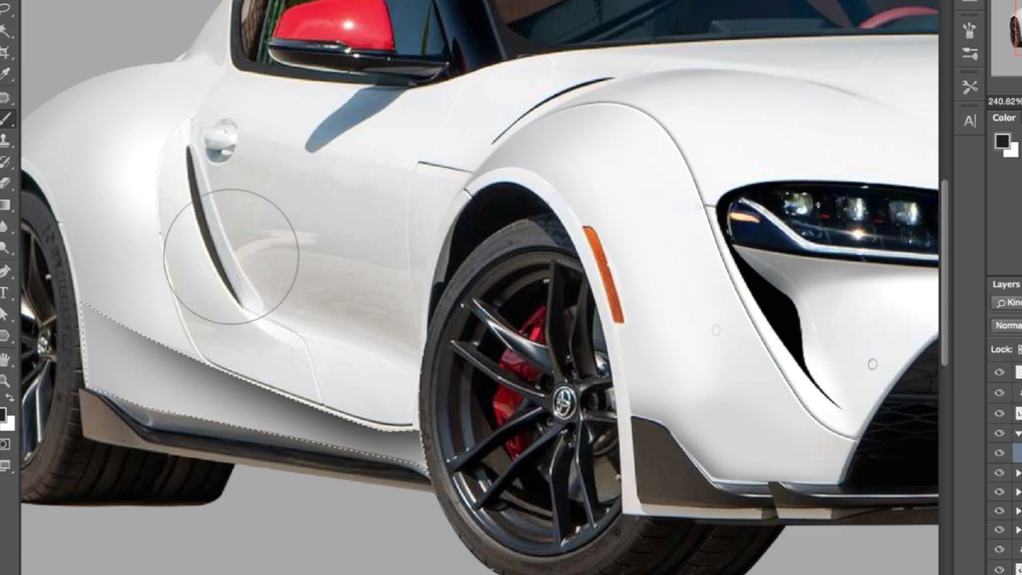
key("ctrl+0")
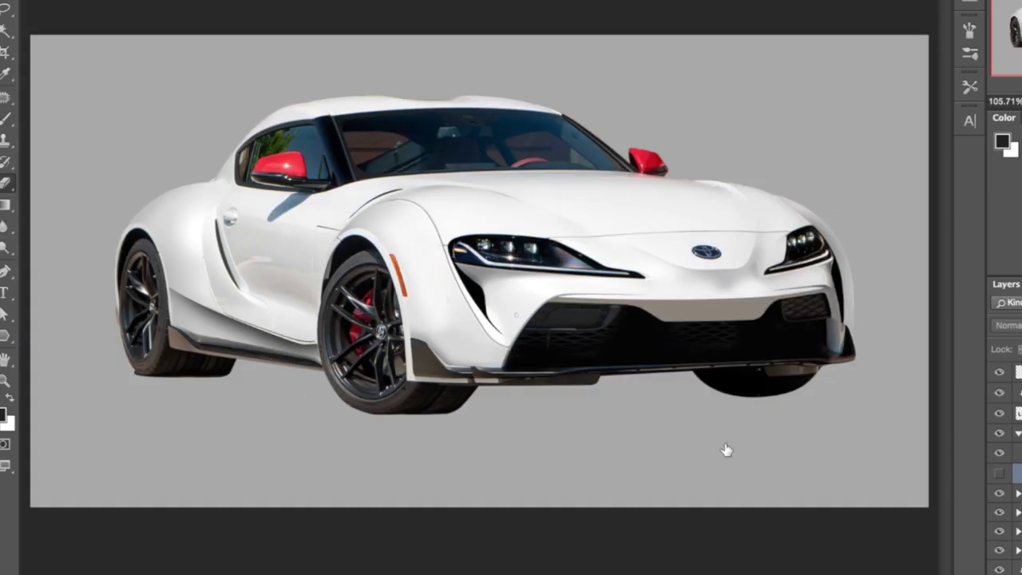
Select the lower body side's shading layer and soften the shading toward the rear wheel.
left_click(1018, 453)
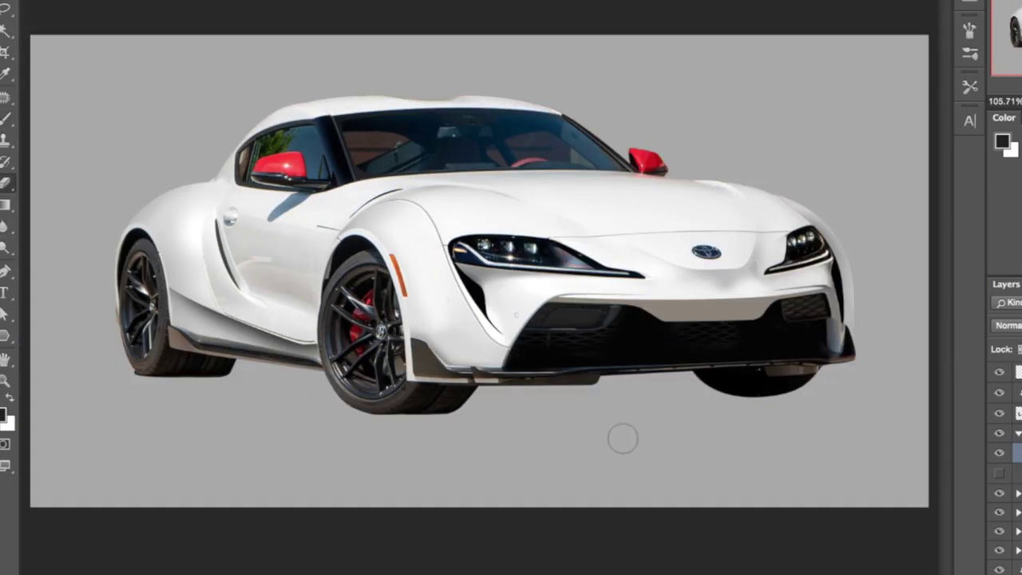
scroll(228, 344, "up", 3)
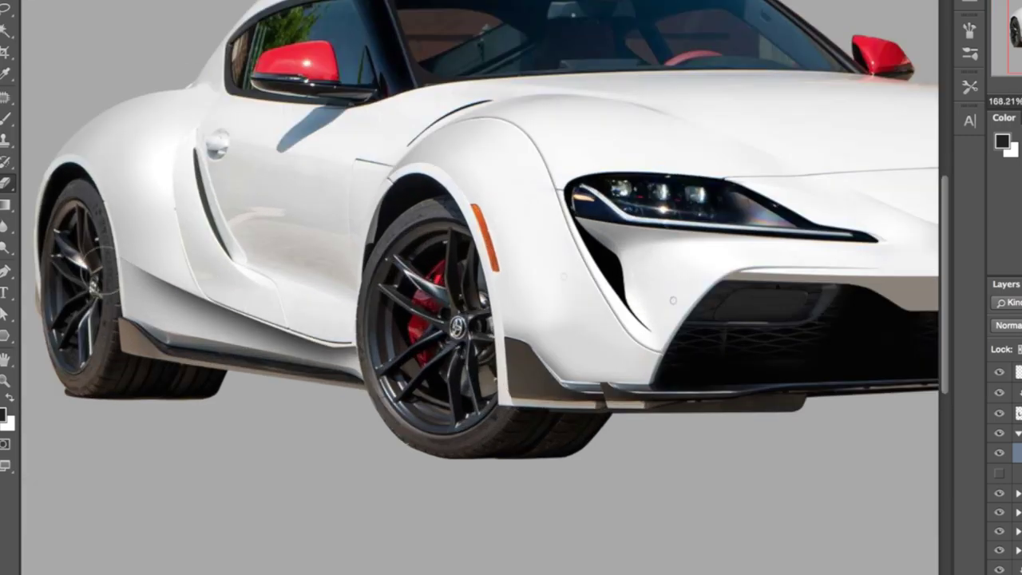
scroll(270, 393, "down", 3)
scroll(152, 279, "up", 3)
left_click(5, 227)
scroll(343, 349, "down", 5)
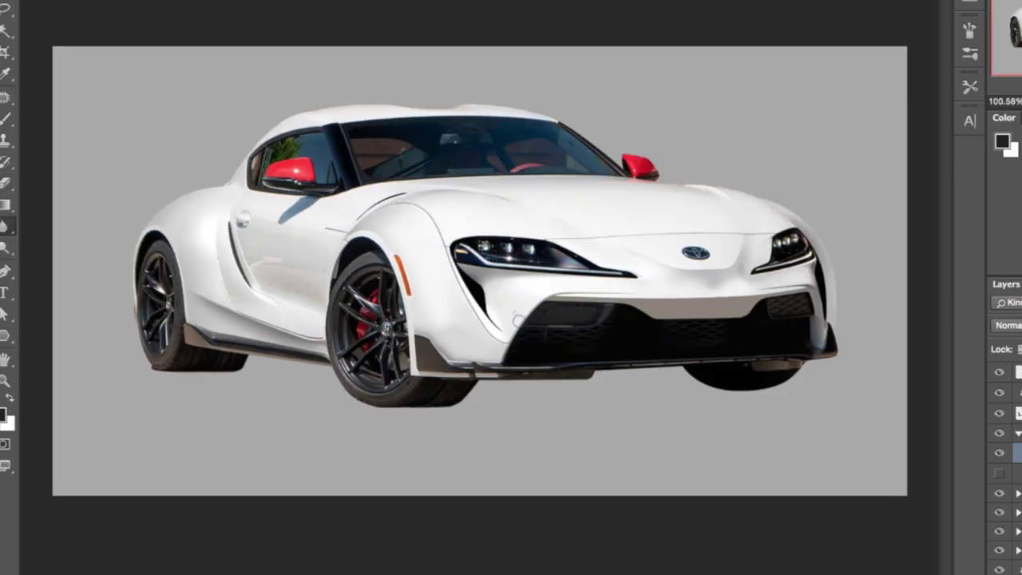
scroll(519, 319, "up", 4)
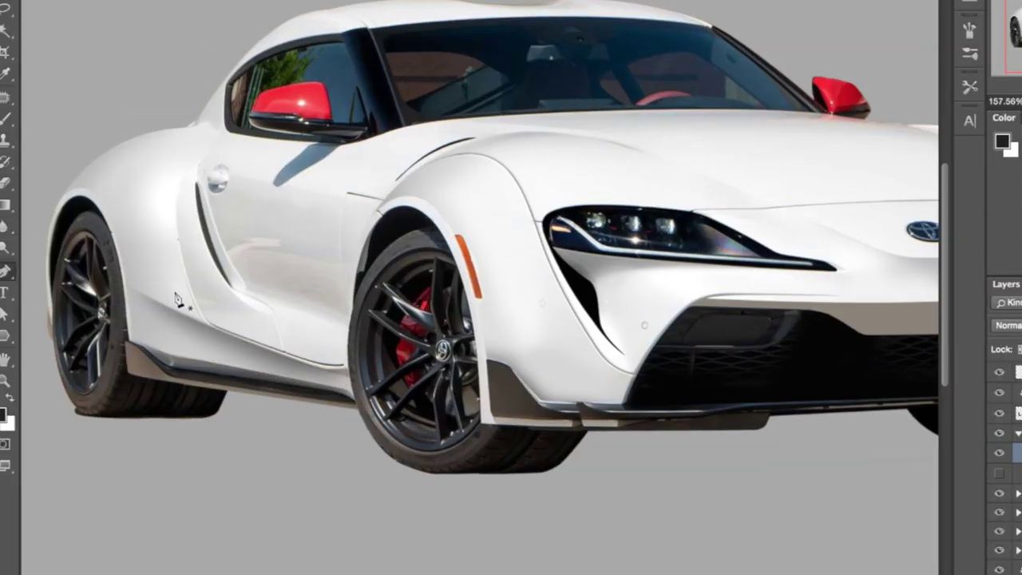
scroll(171, 173, "up", 3)
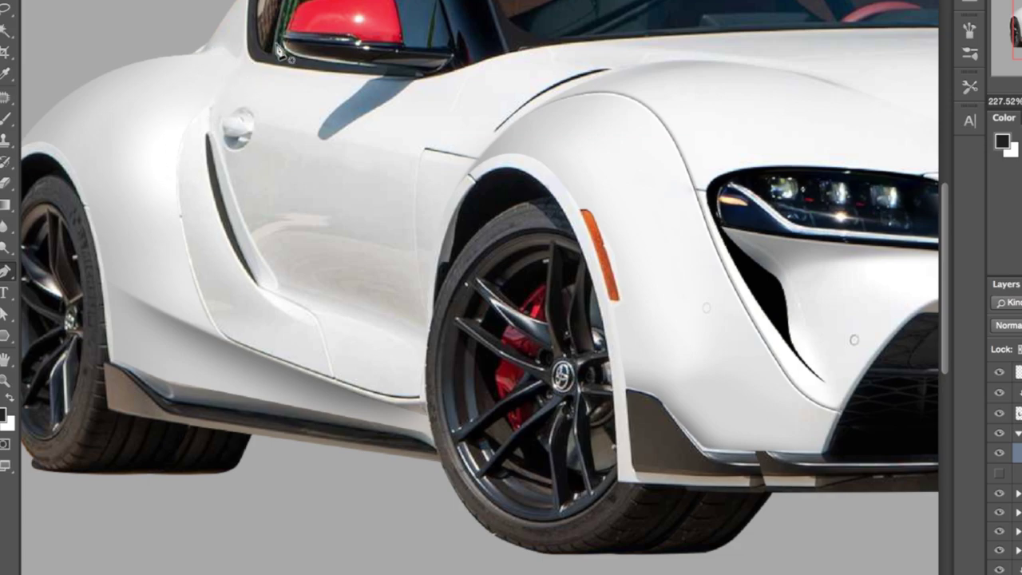
scroll(223, 291, "down", 4)
scroll(212, 215, "up", 6)
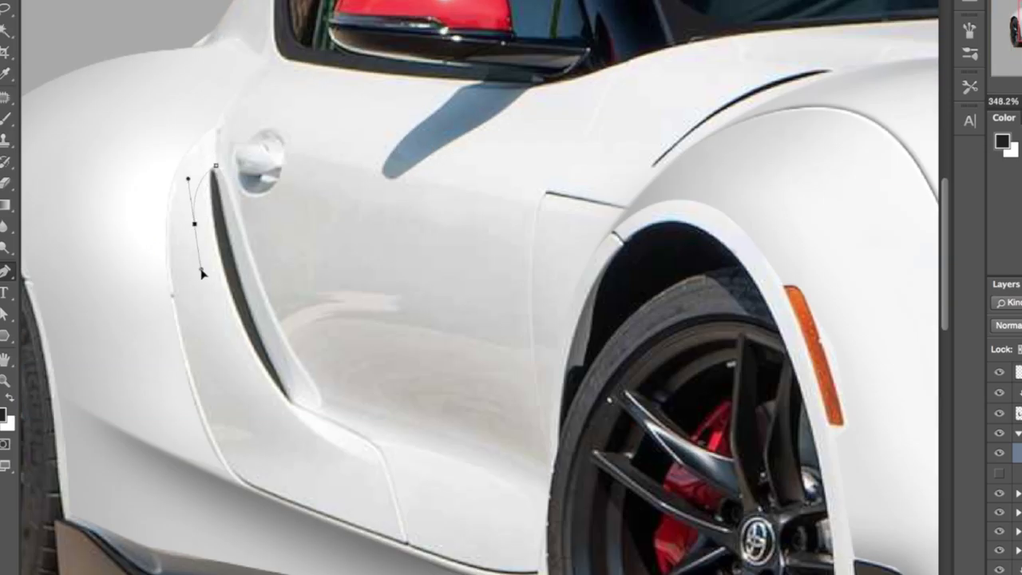
scroll(258, 152, "down", 3)
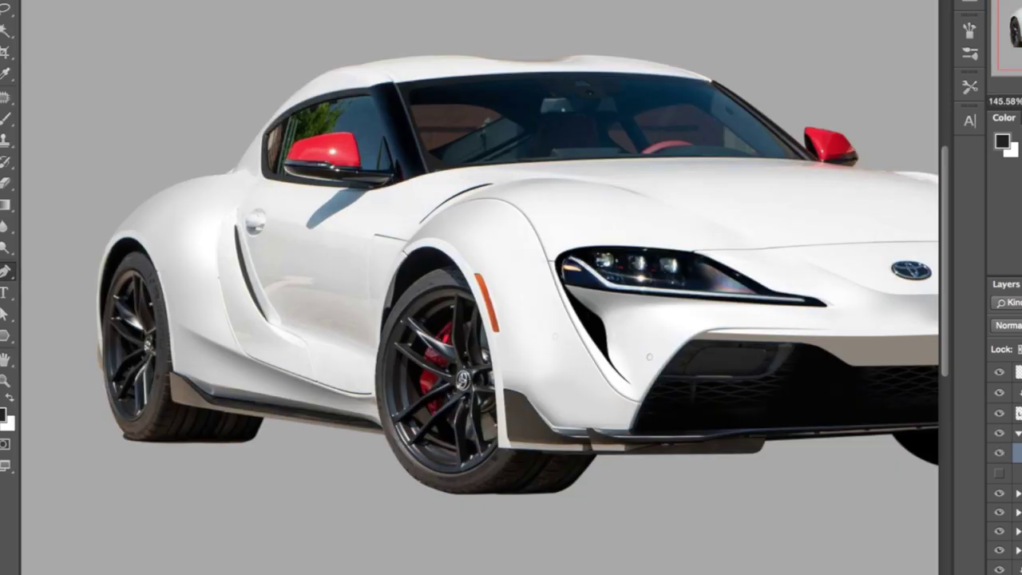
Trace the rear fender panel with the Pen tool over the haunch and down to the side crease, adjusting the lower curve.
scroll(78, 265, "up", 3)
left_click_drag(214, 193, 284, 250)
left_click_drag(214, 193, 223, 191)
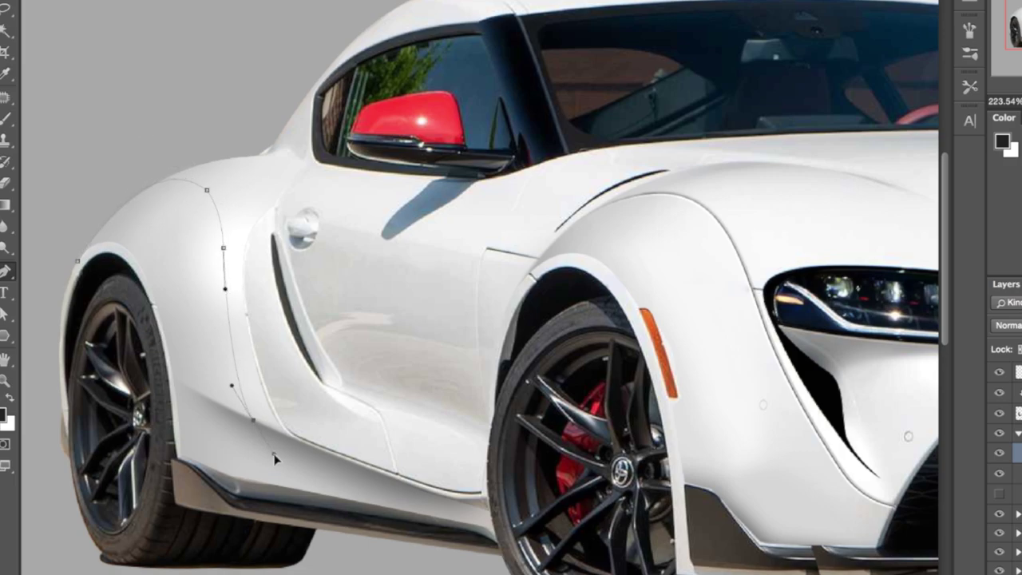
scroll(256, 430, "up", 5)
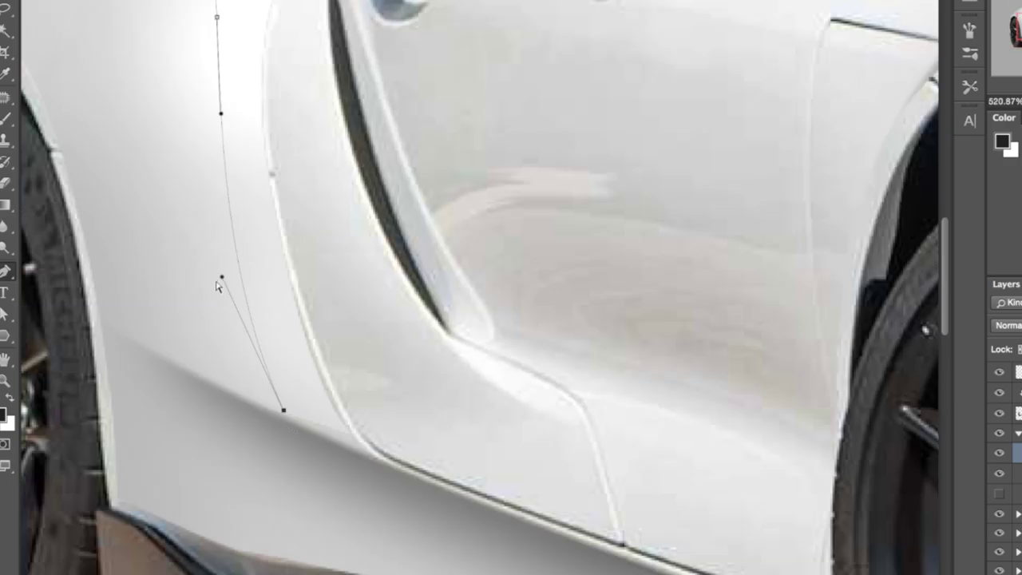
left_click_drag(284, 410, 290, 409)
left_click_drag(240, 271, 230, 271)
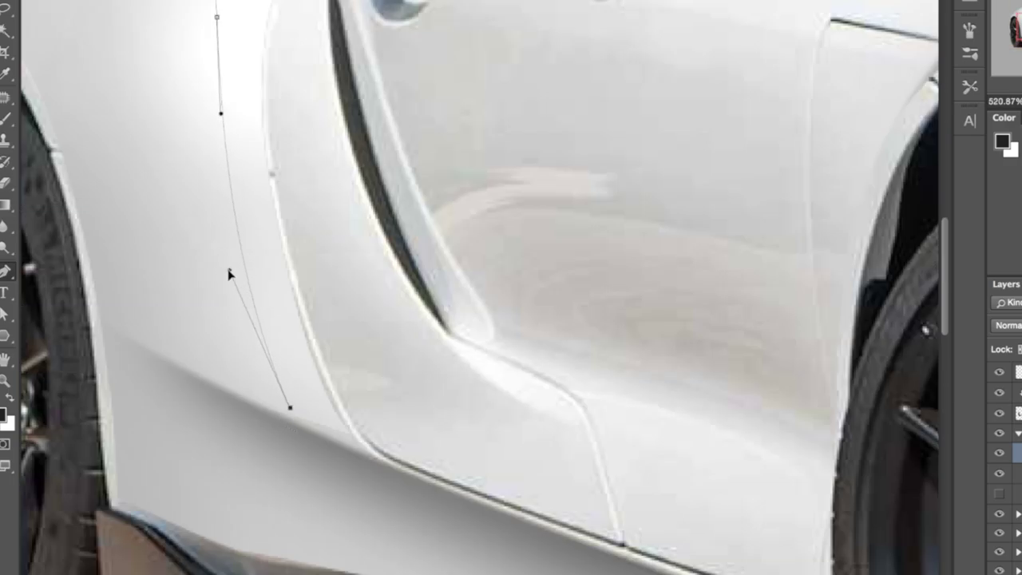
Close the rear fender path along the side crease and the rear wheel arch, and convert it to a selection.
scroll(285, 418, "up", 3)
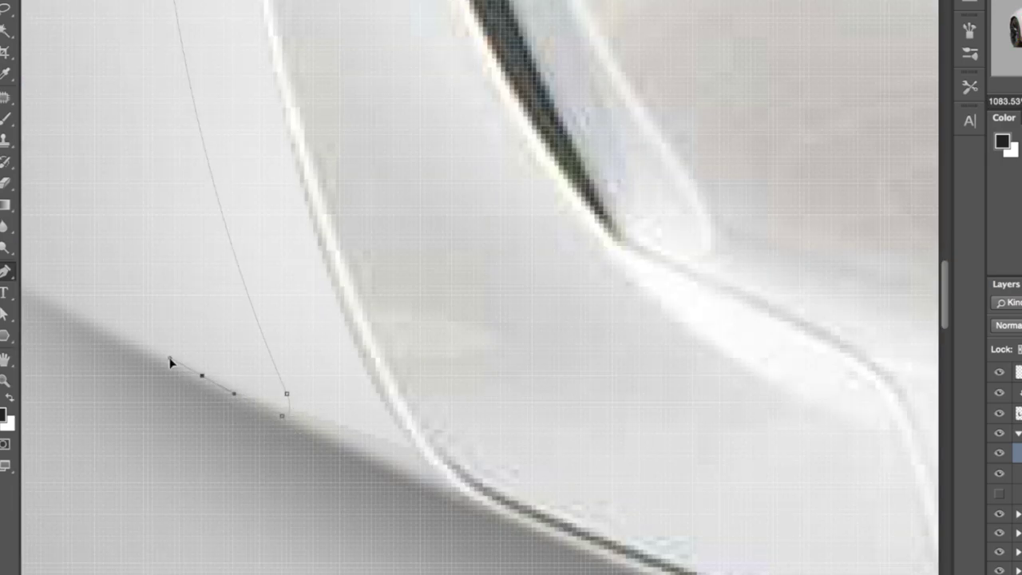
scroll(170, 363, "down", 4)
scroll(93, 337, "down", 5)
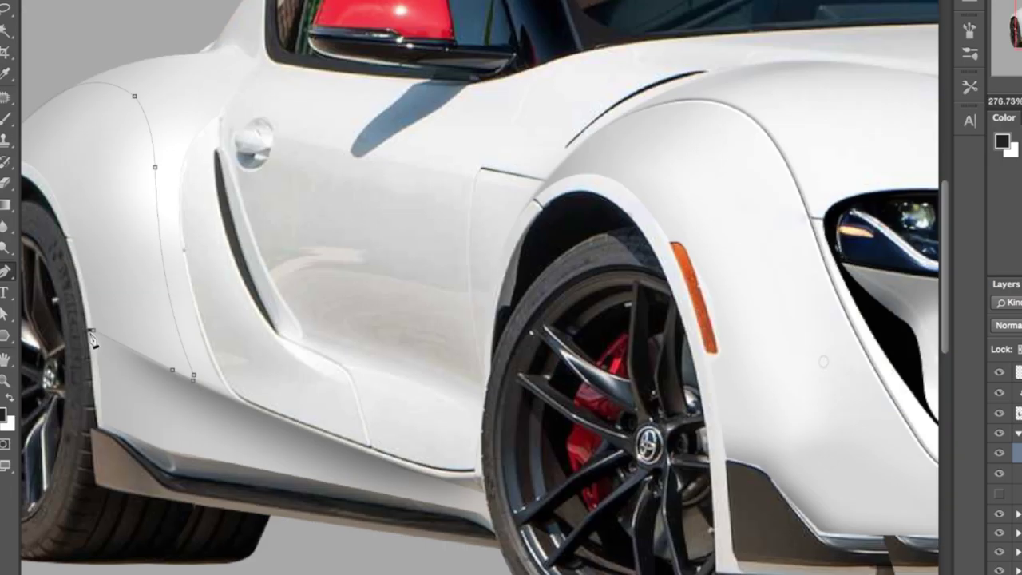
scroll(164, 229, "up", 2)
left_click(145, 241)
right_click(146, 241)
left_click(191, 338)
key("Return")
Brush the selected rear fender panel solid black, add a new layer, and deselect.
key("b")
mouse_move(246, 162)
left_mouse_down()
mouse_move(278, 234)
mouse_move(257, 295)
left_mouse_up()
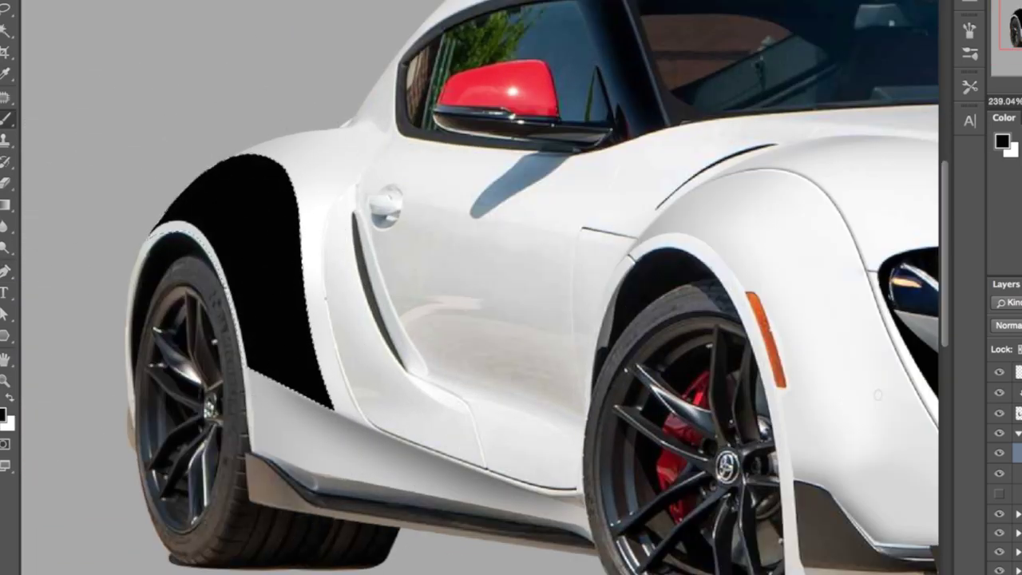
left_click(999, 453)
key("super+shift+alt+n")
left_click(355, 154)
key("Return")
key("super+d")
Adjust the rear fender layer's style settings, leaving only a thin dark panel line around the fender.
double_click(1020, 453)
left_click(553, 342)
left_click(825, 201)
left_click_drag(607, 154, 559, 152)
left_click(944, 46)
left_click(1006, 178)
double_click(1020, 453)
left_click(549, 216)
left_click(549, 216)
left_click(799, 194)
left_click(809, 232)
left_click(1006, 179)
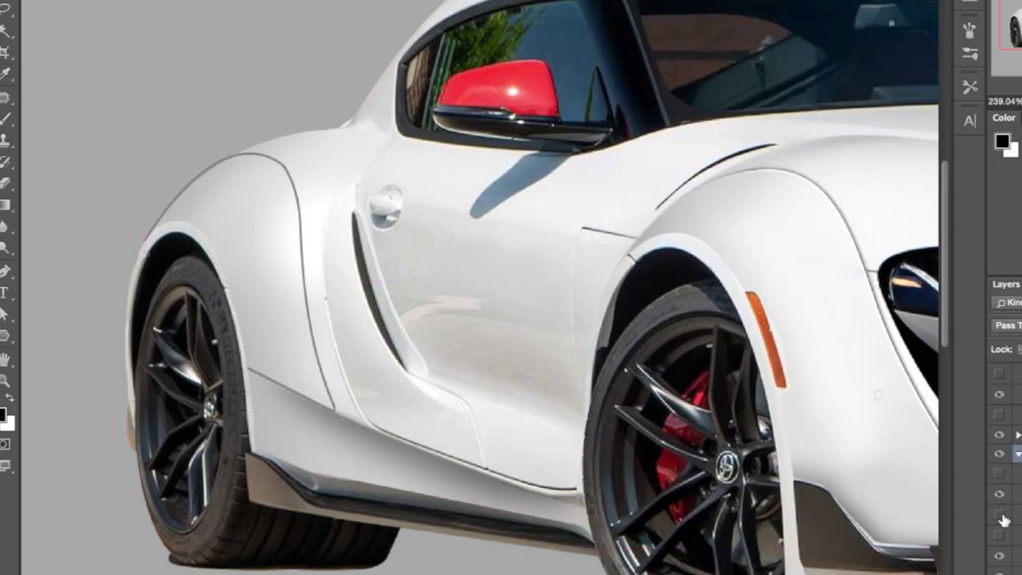
Add a white highlight effect beside the rear fender's panel line and erase the line along the haunch's outer edge.
right_click(1019, 392)
left_click(836, 313)
key("e")
left_click_drag(105, 246, 196, 161)
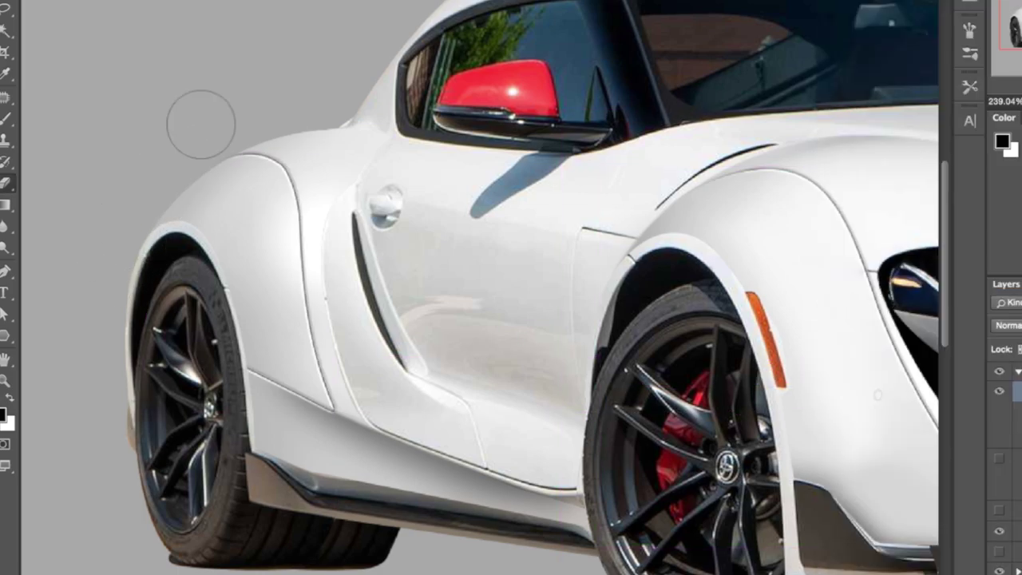
Open the layer effect of the rear fender line and confirm its settings.
key("ctrl+0")
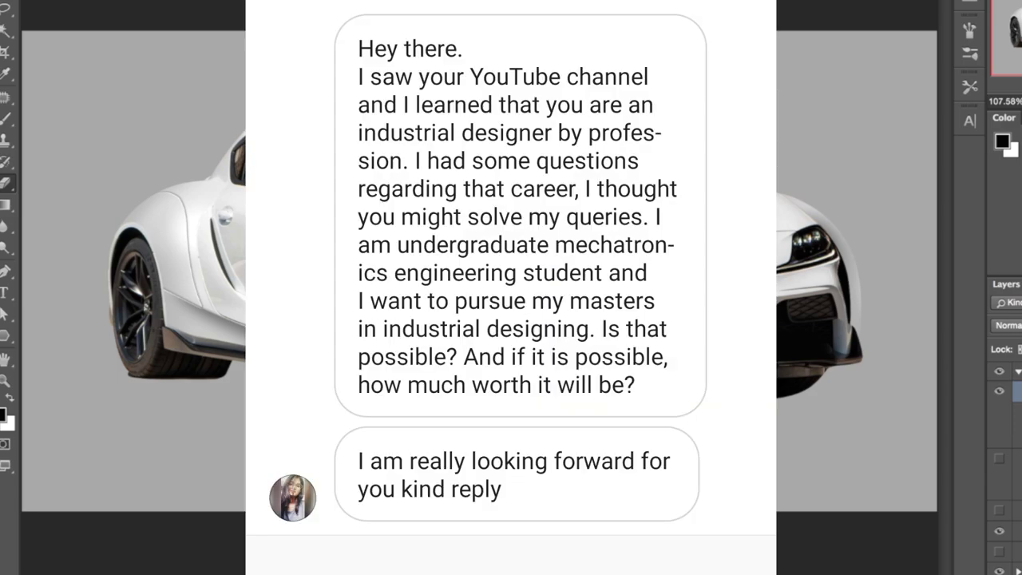
double_click(1020, 435)
left_click(951, 200)
key("Return")
key("Return")
scroll(479, 271, "up", 2)
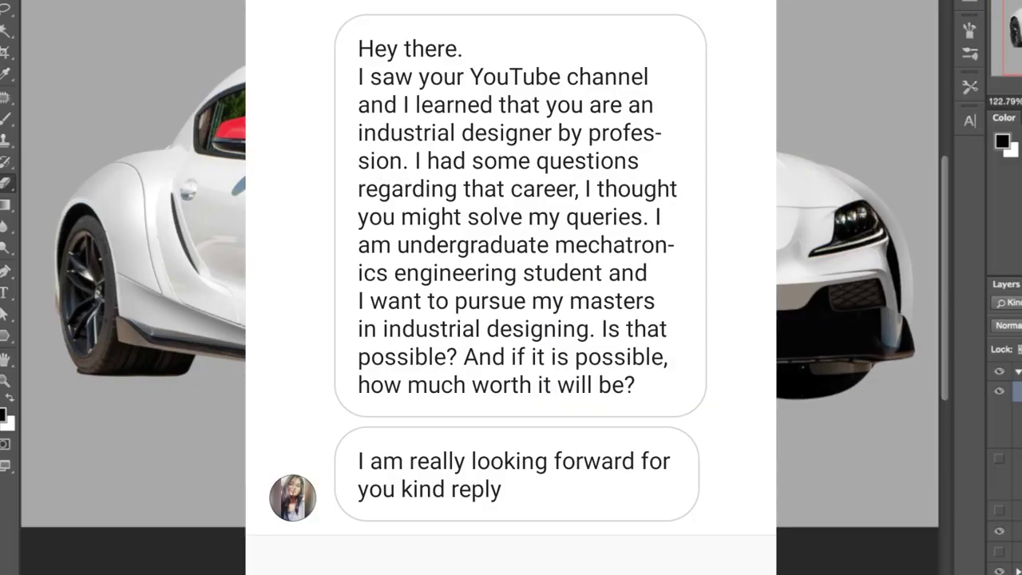
Examine the car's side and front up close, and check the layers and groups that hold the body details.
scroll(480, 271, "down", 1)
key("p")
scroll(480, 271, "up", 8)
key("v")
scroll(1014, 479, "down", 3)
left_click(1018, 513)
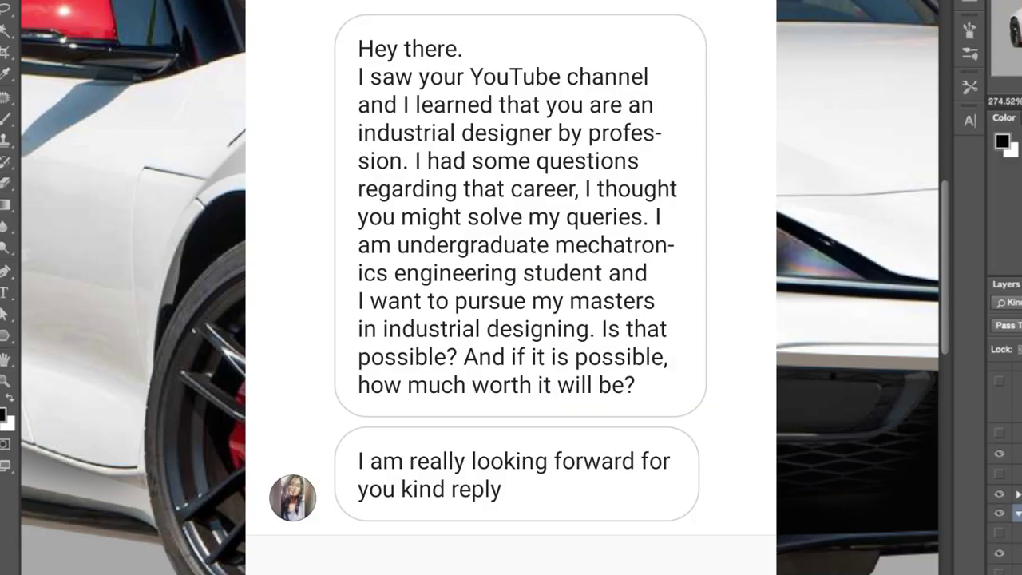
left_click(1017, 533)
scroll(479, 271, "up", 2)
scroll(792, 206, "up", 3)
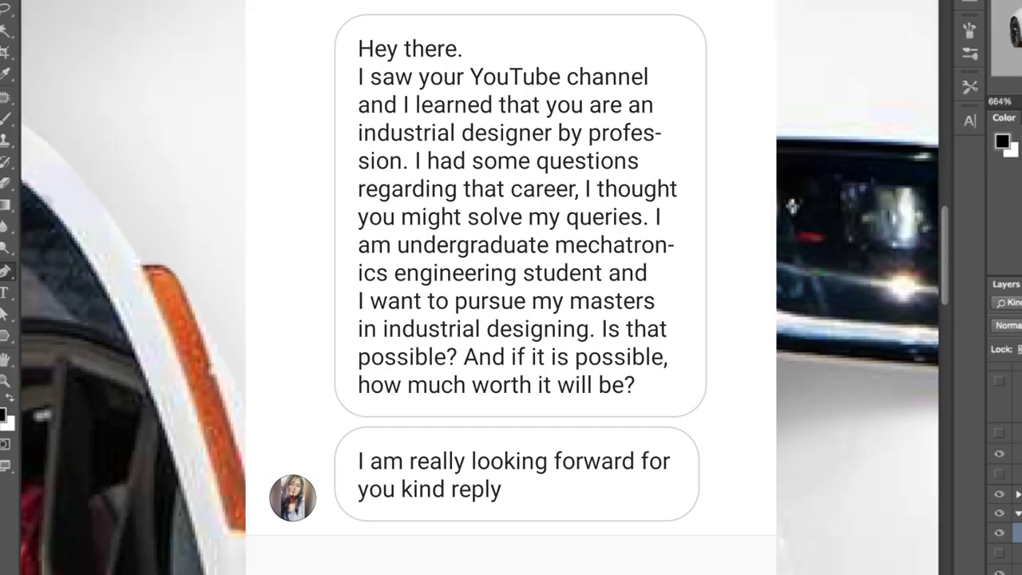
scroll(144, 268, "down", 3)
left_click(1013, 505)
scroll(1009, 470, "down", 3)
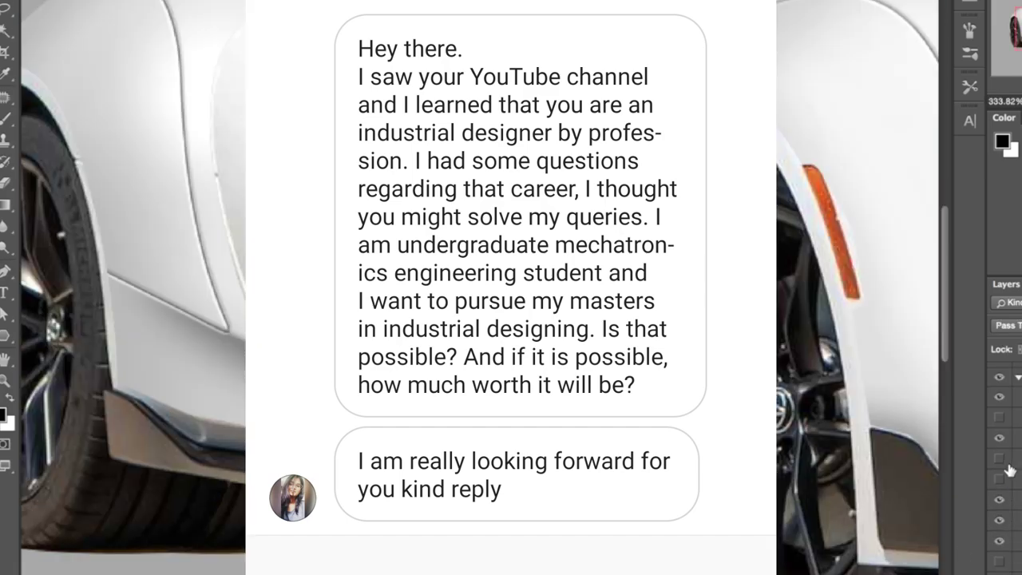
scroll(1017, 388, "up", 3)
left_click(999, 429)
left_click(999, 429)
scroll(1006, 432, "up", 2)
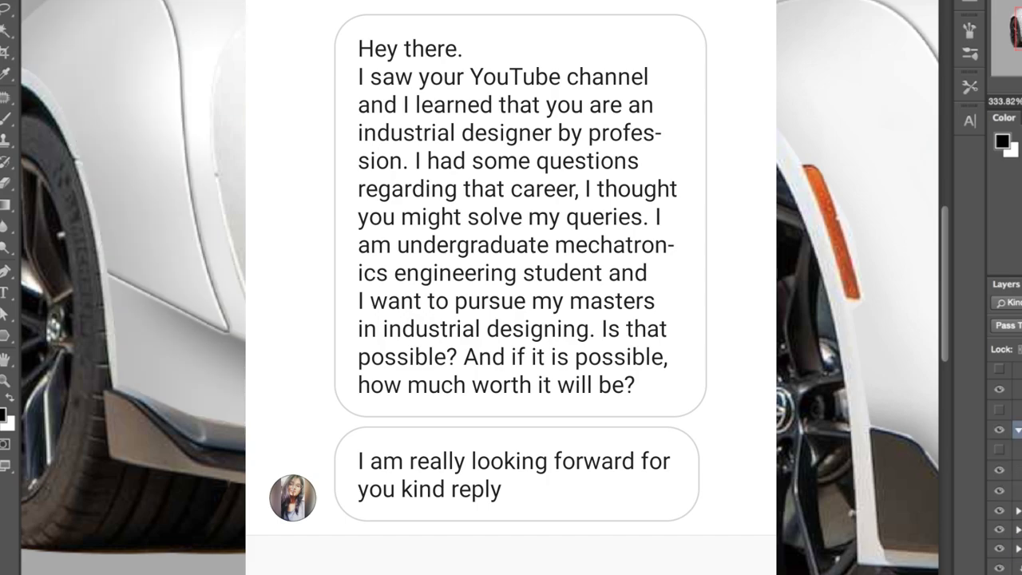
Outline the side vent behind the door handle with the Pen tool and select it.
left_click(1018, 450)
scroll(550, 327, "down", 2)
key("p")
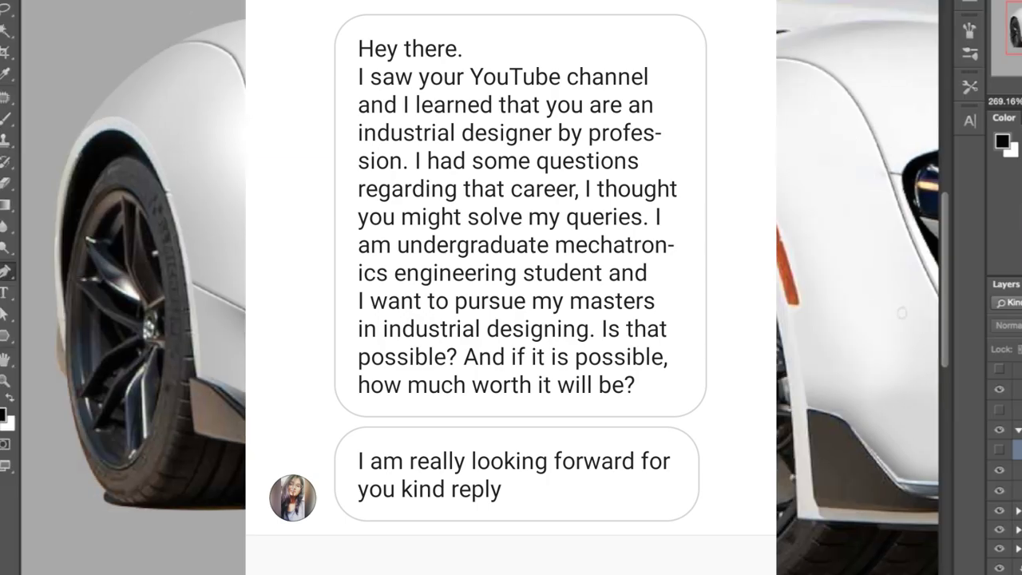
scroll(902, 312, "up", 3)
scroll(325, 291, "down", 2)
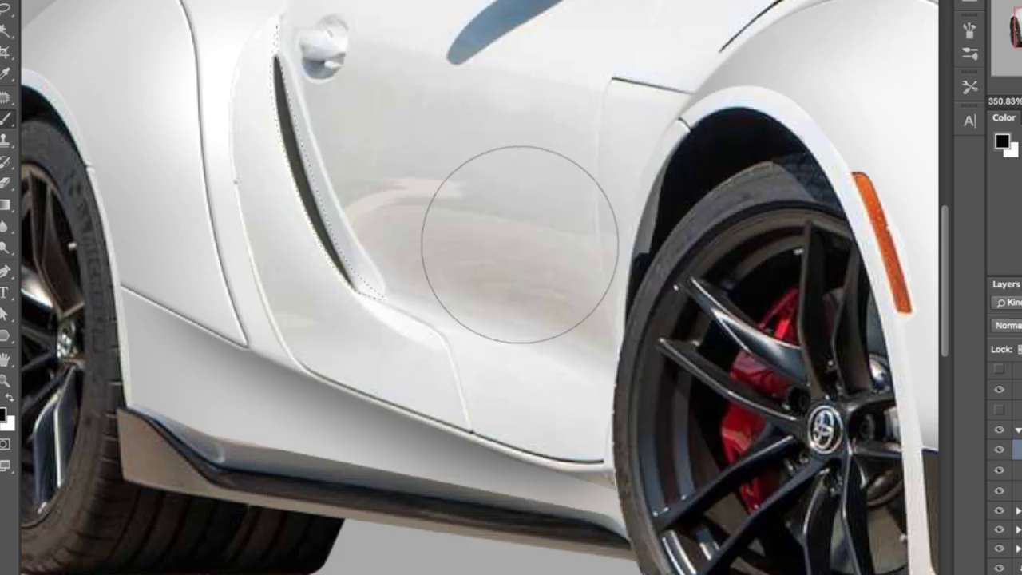
Fill the selected side vent behind the door handle with black.
scroll(440, 171, "down", 3)
key("p")
scroll(382, 359, "up", 1)
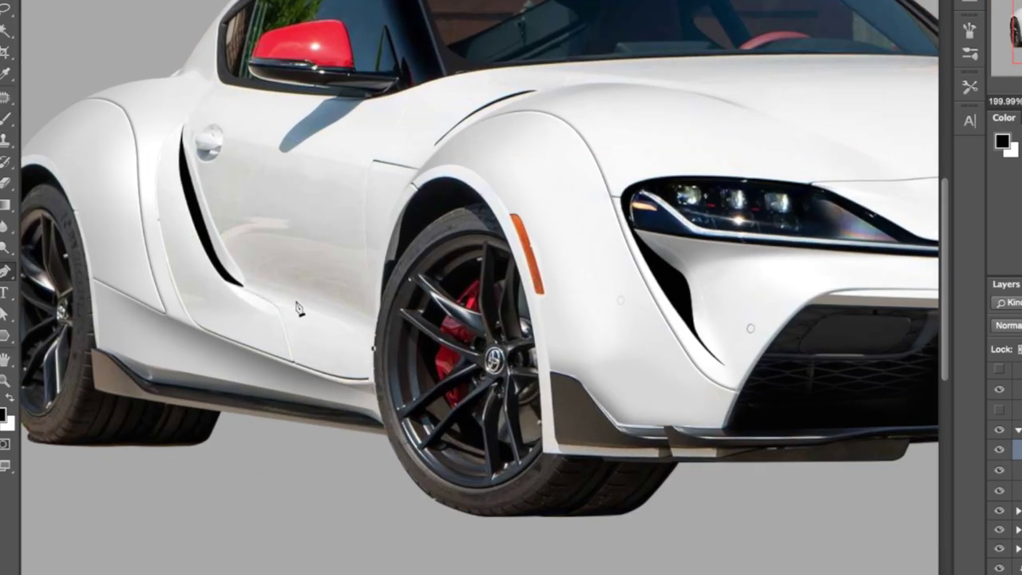
Outline the side windows and windshield with the Pen tool and turn the path into a new anti-aliased selection with 0 pixels feather.
scroll(404, 433, "down", 3)
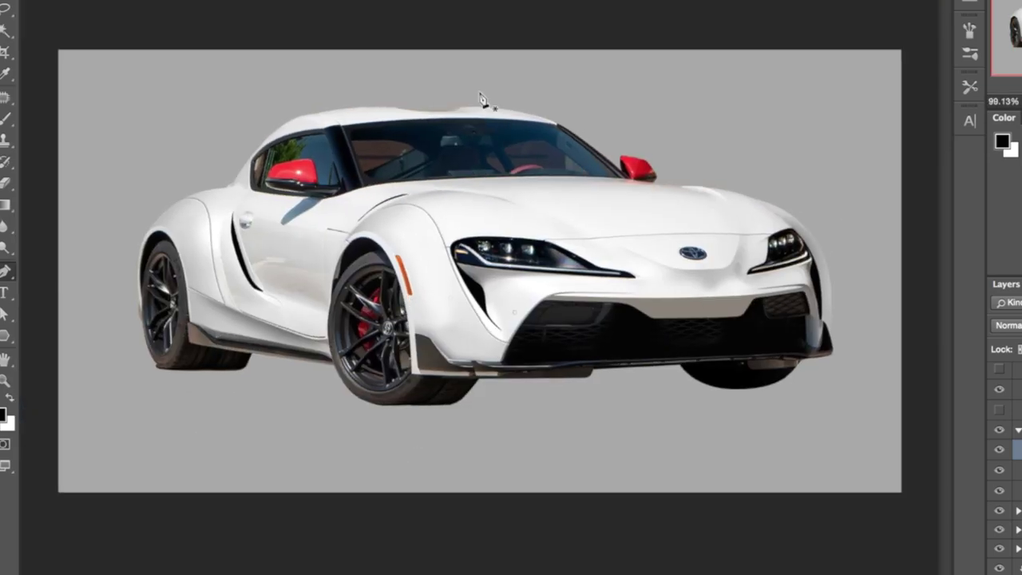
scroll(484, 100, "up", 3)
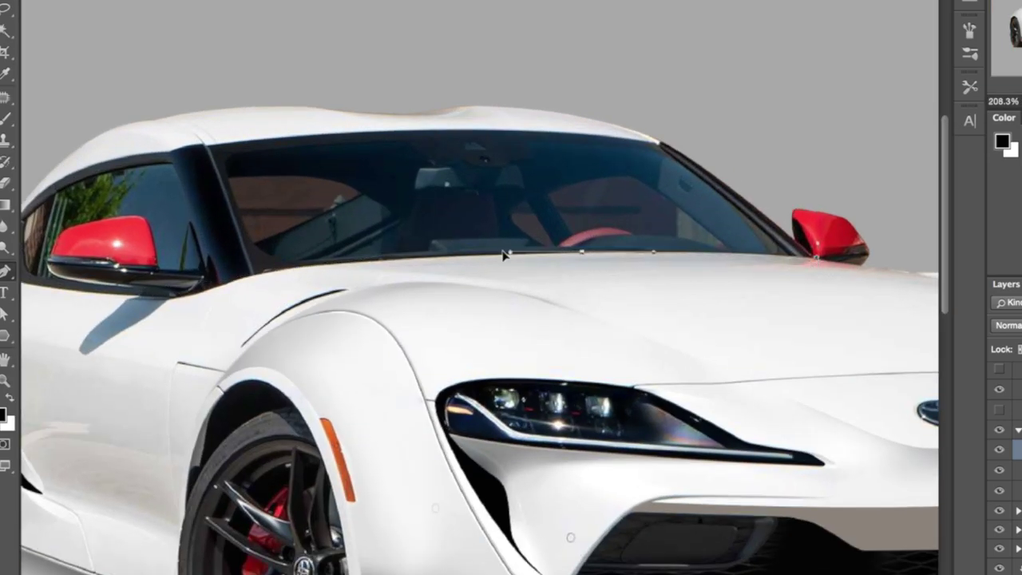
left_click_drag(272, 272, 616, 206)
scroll(616, 206, "up", 5)
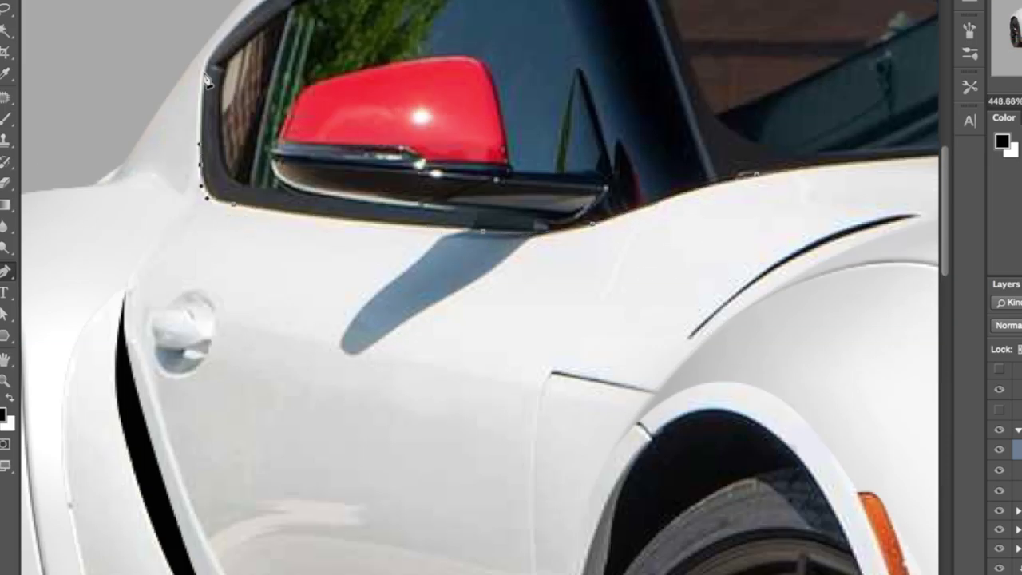
scroll(206, 80, "up", 3)
left_click_drag(476, 11, 544, 29)
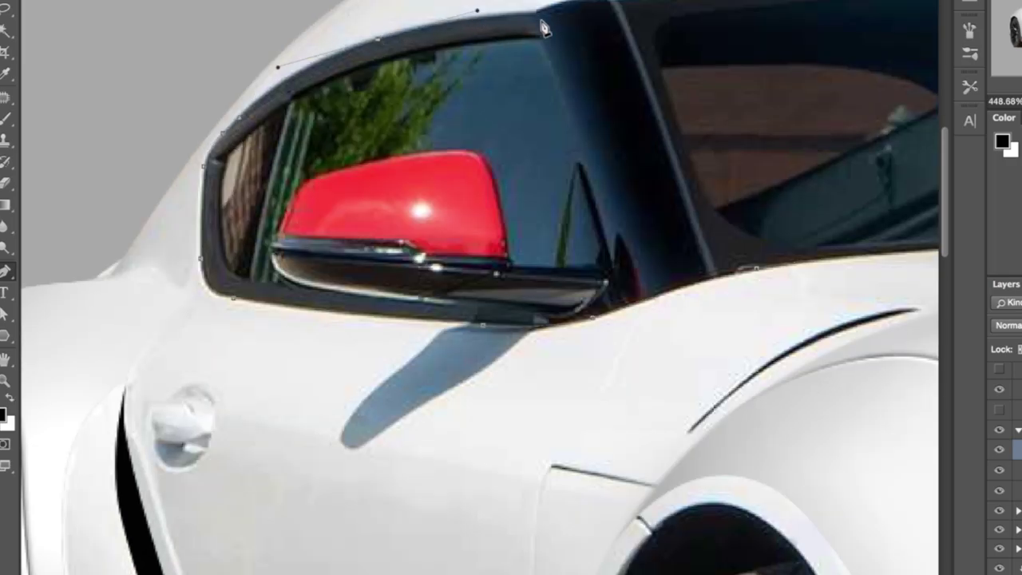
scroll(799, 149, "right", 15)
scroll(848, 48, "down", 6)
left_click_drag(848, 48, 847, 70)
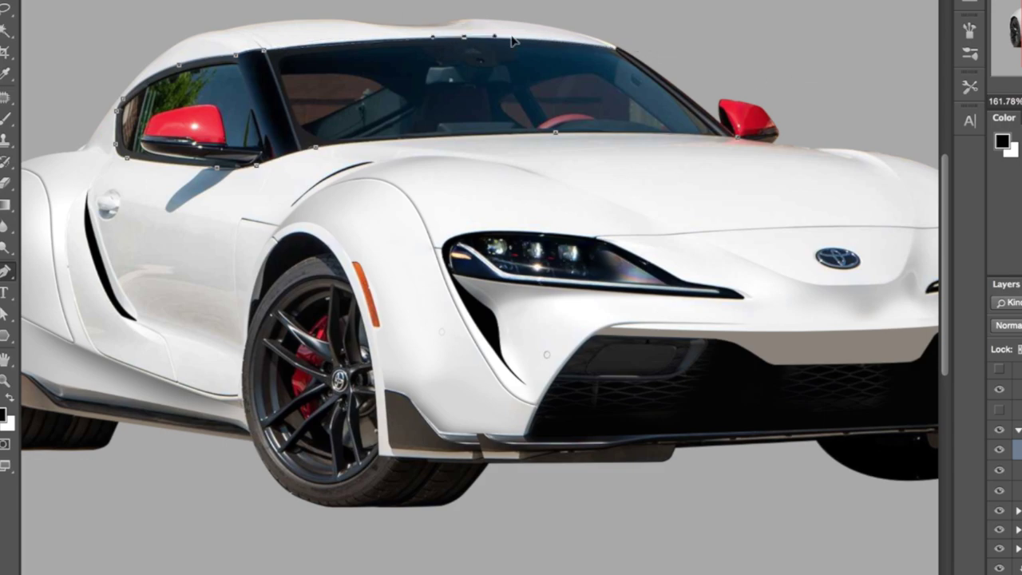
right_click(726, 132)
left_click(790, 208)
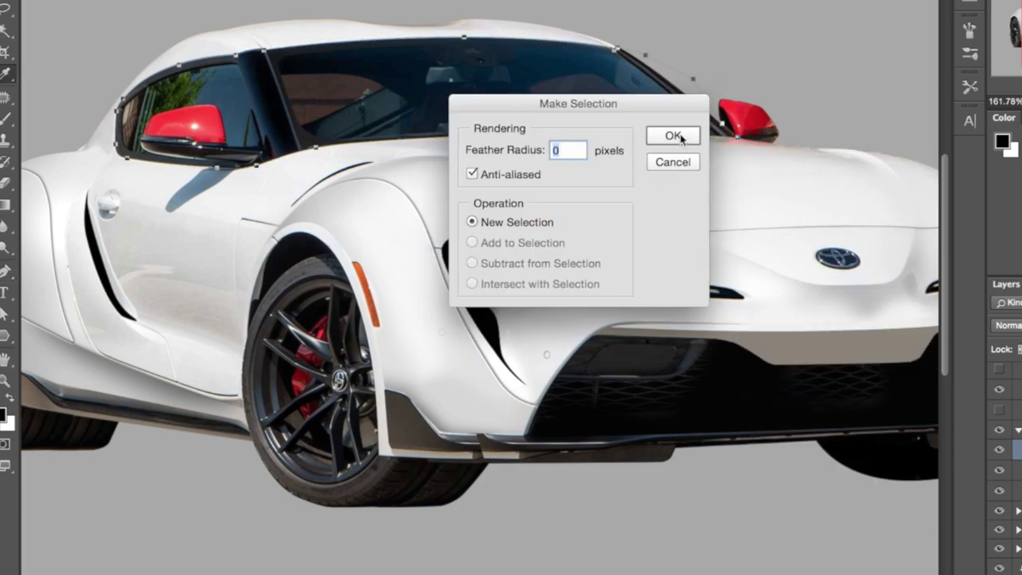
left_click(671, 135)
Darken the selected side windows and windshield with a dark gray layer set to Multiply.
left_click(1008, 326)
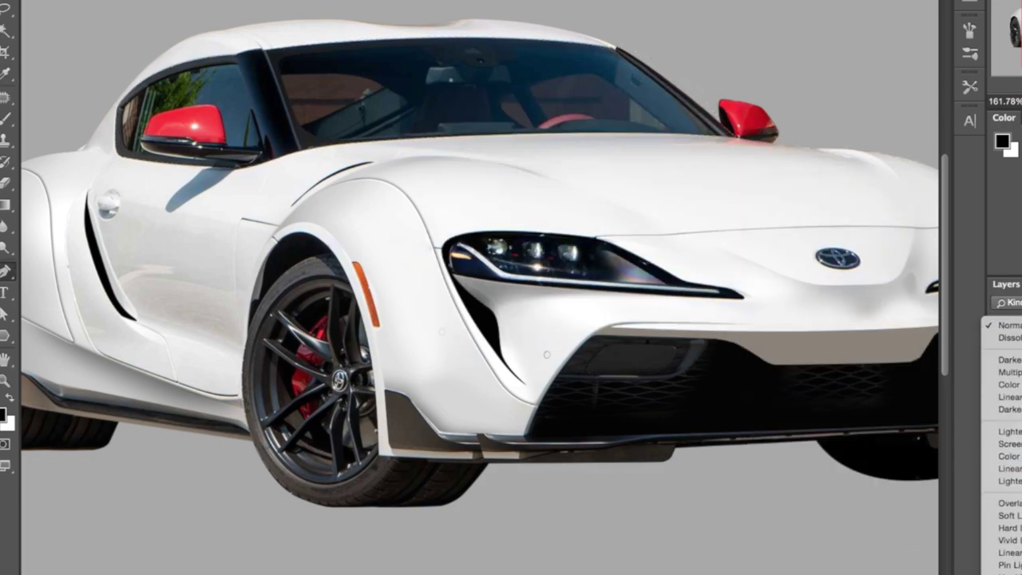
left_click(1008, 373)
scroll(742, 366, "down", 7)
left_click(1008, 325)
left_click(1008, 457)
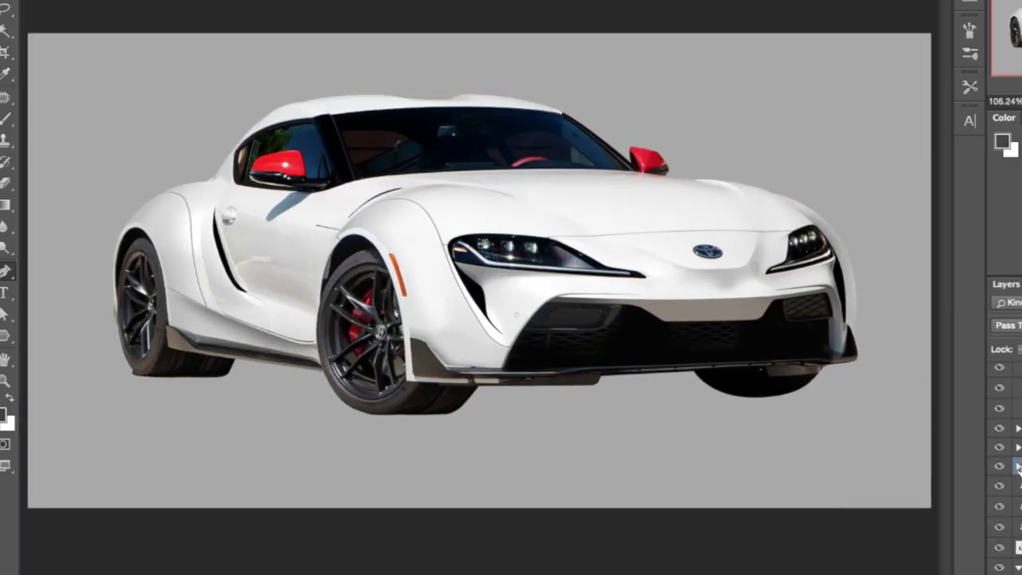
left_click(1019, 467)
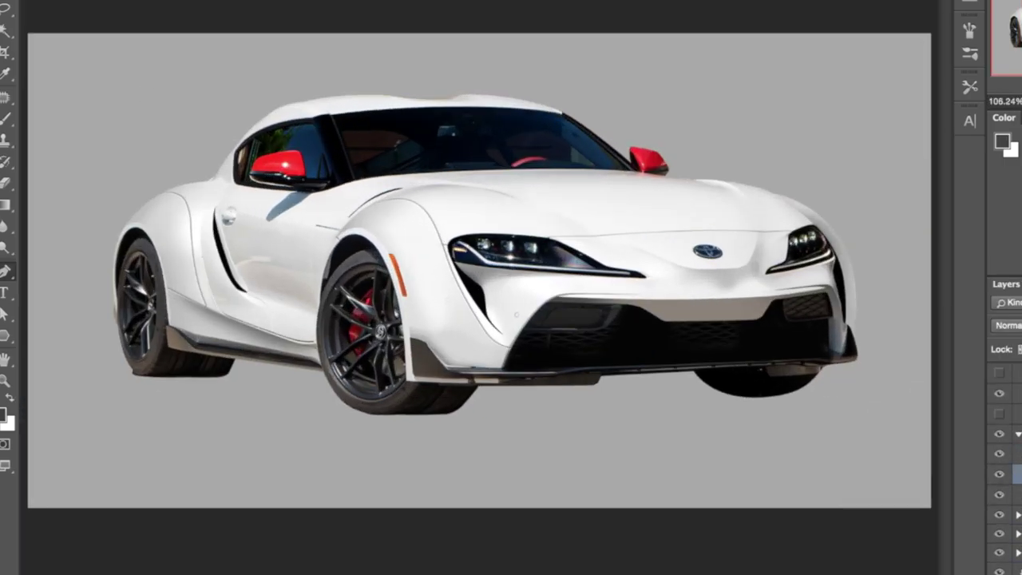
Outline the door and front fender area between the side vent and front wheel with the Pen tool and select it.
scroll(209, 295, "up", 3)
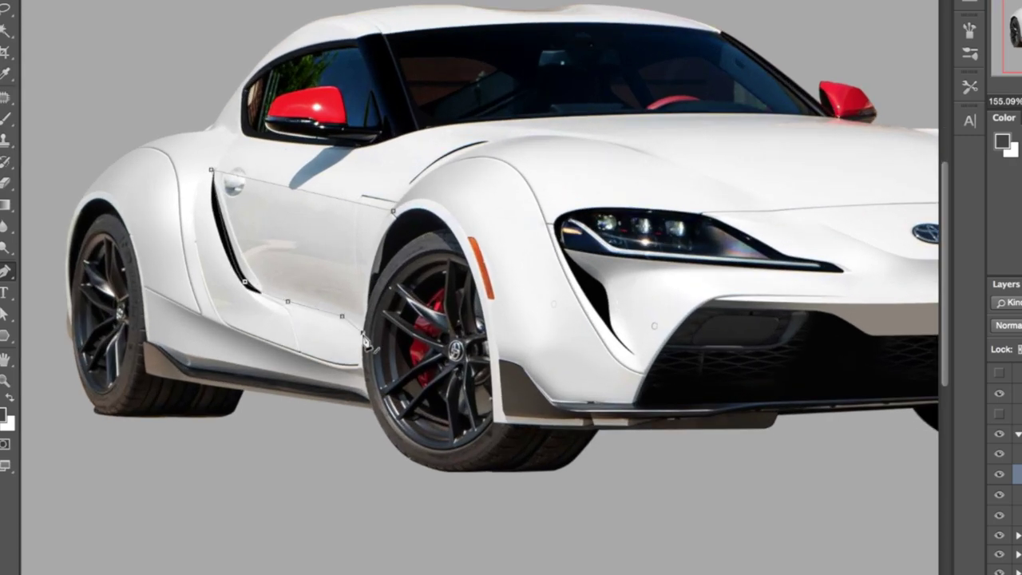
scroll(356, 351, "up", 4)
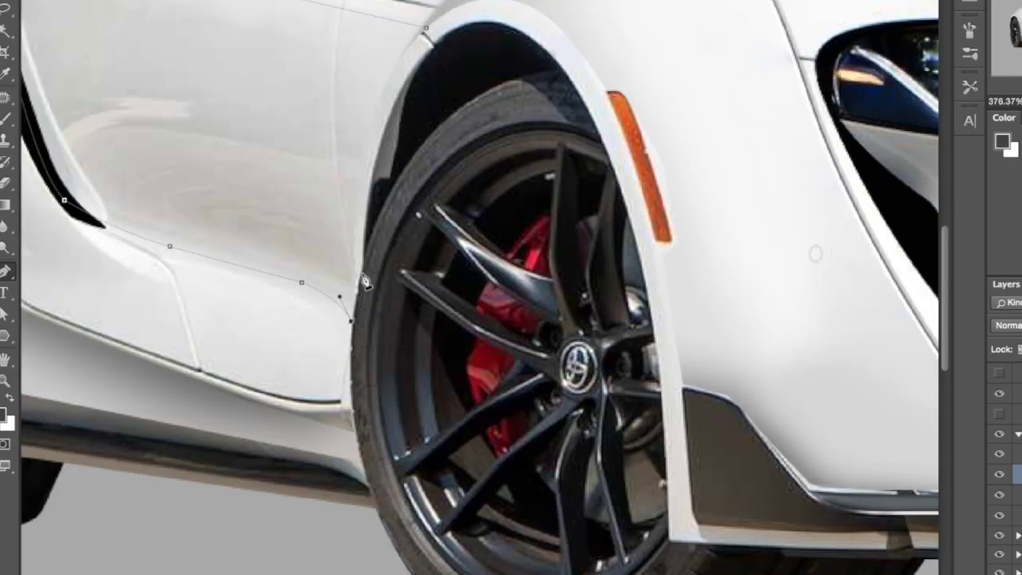
right_click(365, 47)
left_click(424, 122)
key("Return")
scroll(257, 213, "down", 5)
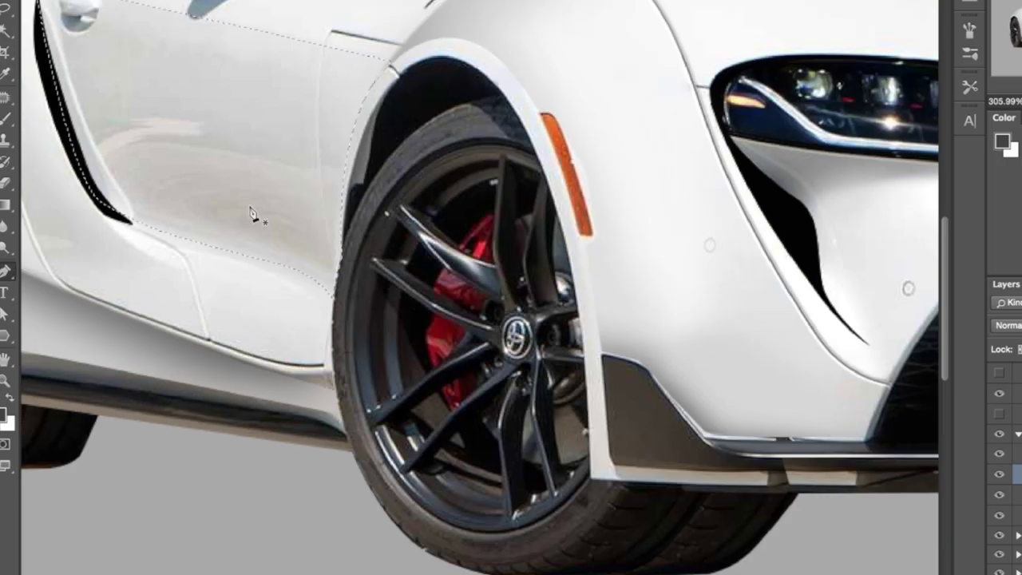
Copy the selected door area from the body to its own layer, stack it above the shading layers and set it to Multiply.
scroll(1014, 479, "down", 3)
left_click(1019, 510)
key("ctrl+j")
left_click(999, 510)
left_click(999, 509)
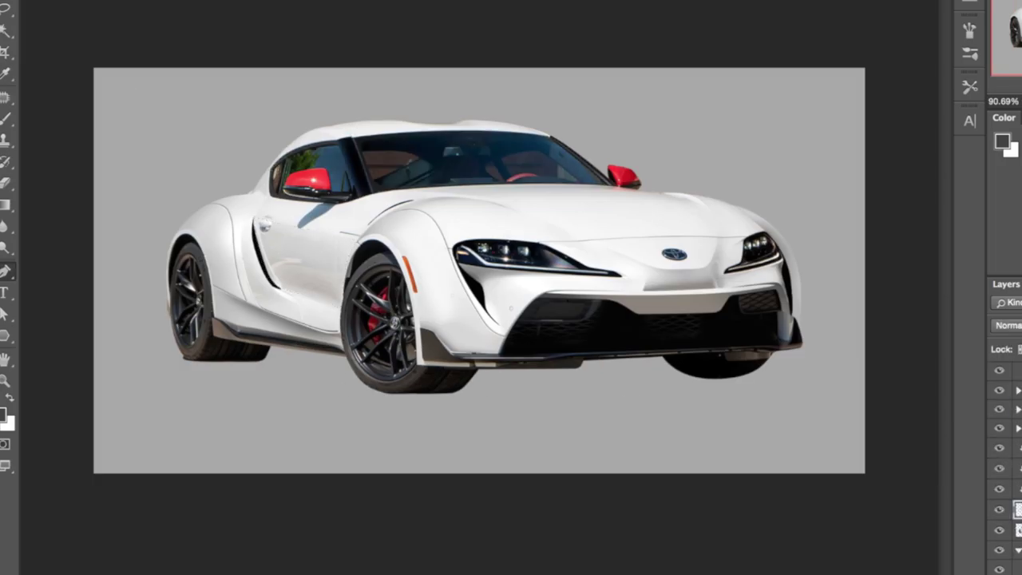
left_click(1018, 499, "alt")
left_click(1019, 469, "shift")
left_click(1008, 325)
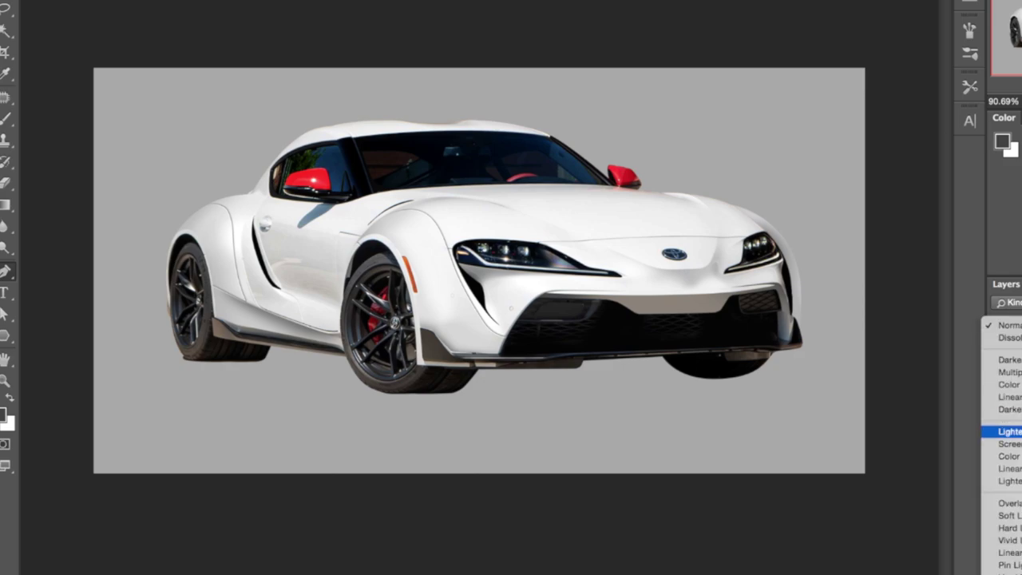
left_click(1004, 189)
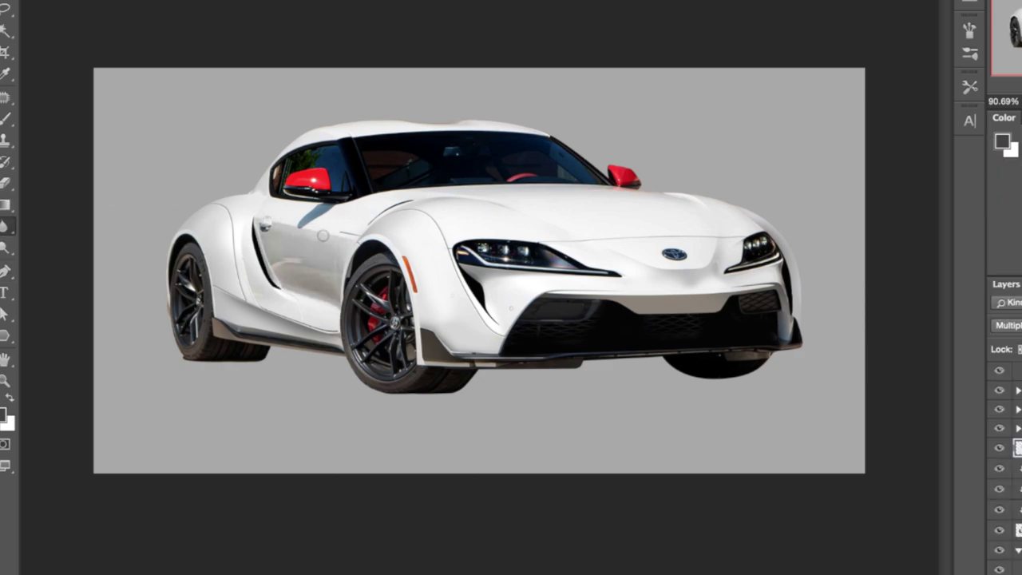
Darken the car body with an additional layer set to Multiply, comparing the car with and without it.
scroll(416, 263, "up", 4)
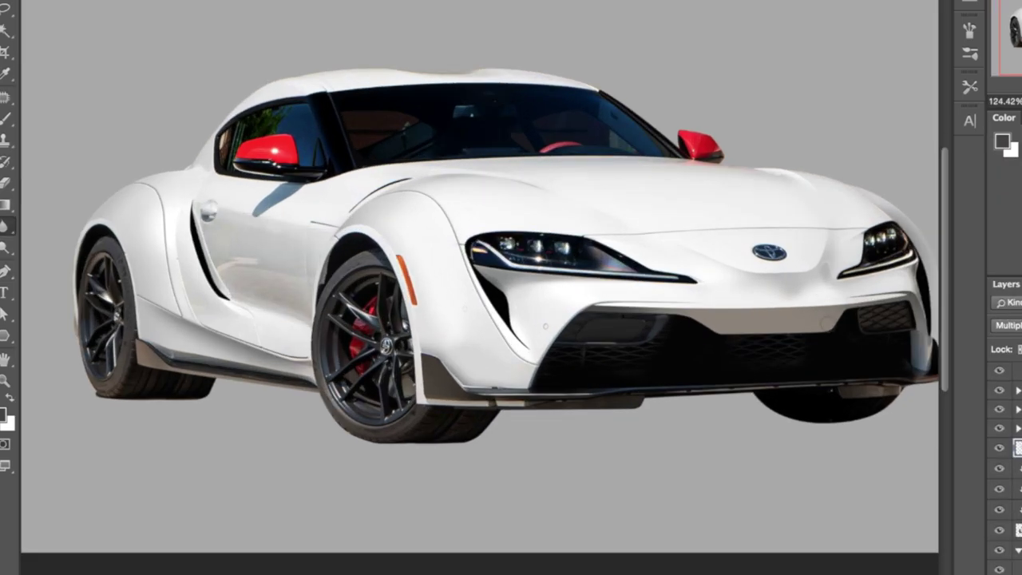
scroll(830, 324, "down", 5)
left_click(505, 218, "ctrl")
left_click(1005, 529)
left_click(1008, 325)
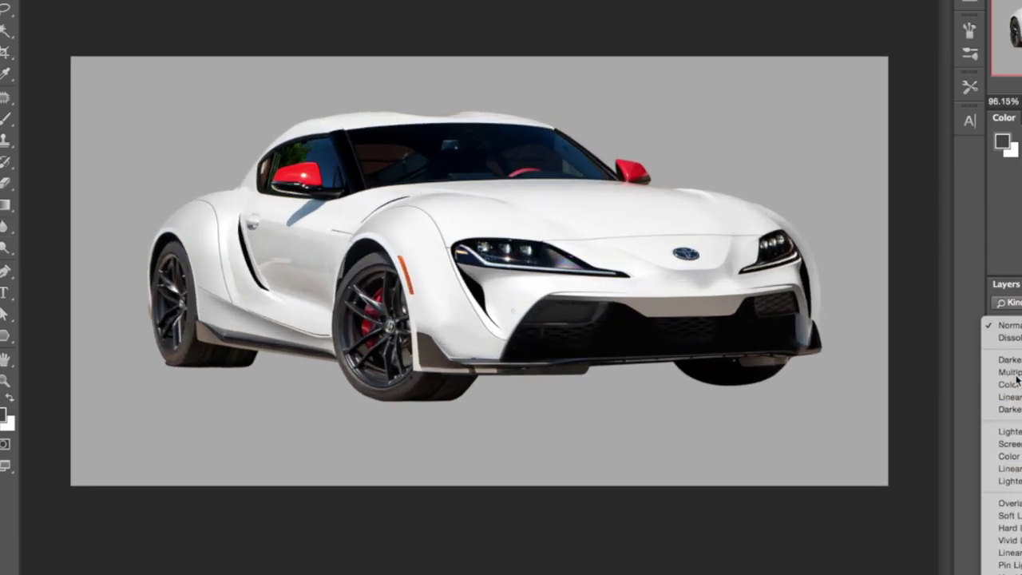
left_click(1004, 375)
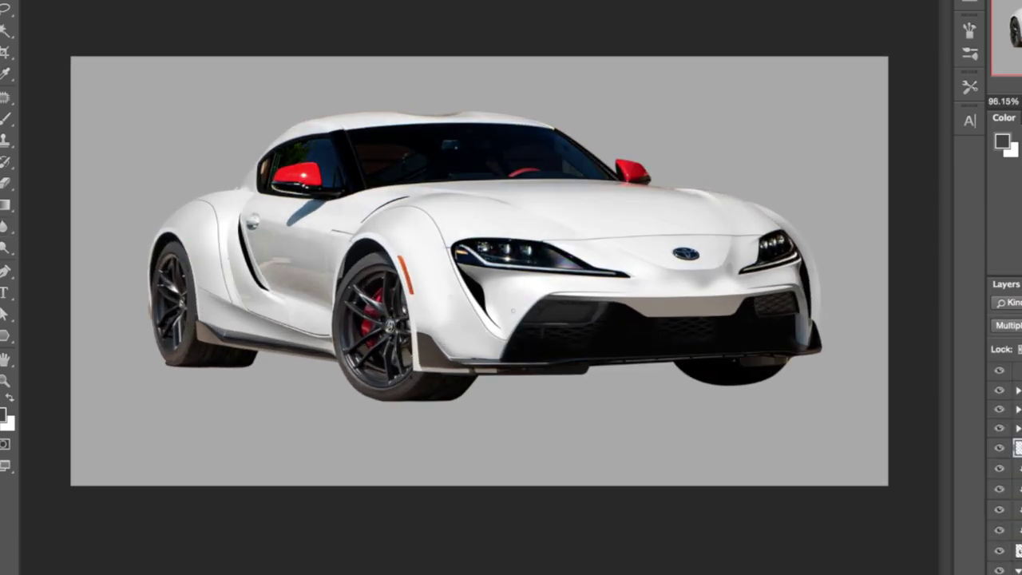
left_click(1002, 450)
left_click(1002, 450)
Outline the lower door hollow between the side vent and front wheel with the Pen tool and select it.
scroll(528, 302, "down", 3)
scroll(528, 302, "up", 5)
scroll(194, 313, "up", 3)
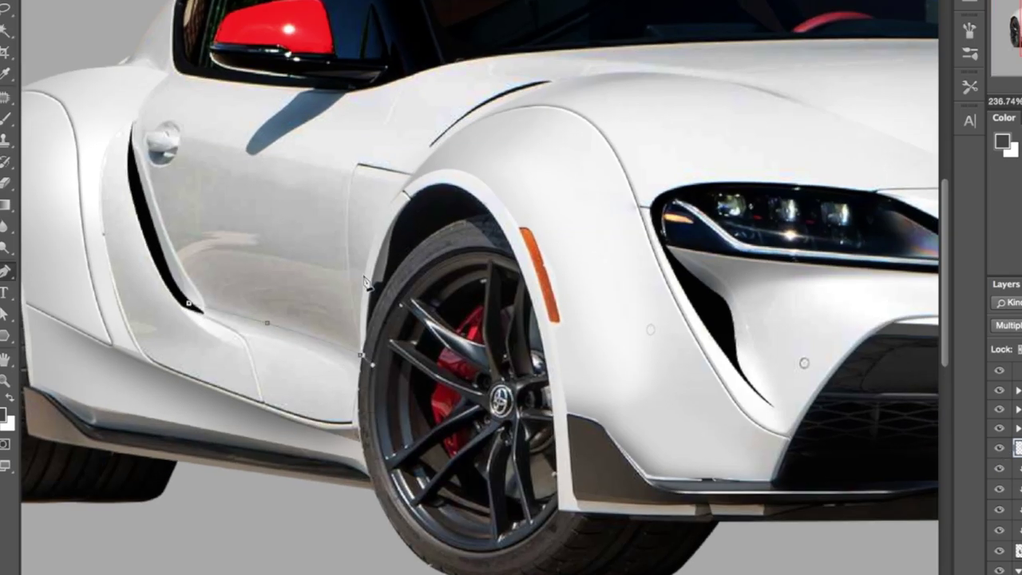
right_click(207, 313)
left_click(260, 355)
left_click(468, 303)
Brush dark shading into the selected lower door hollow.
key("b")
scroll(1008, 423, "up", 5)
left_click(1009, 413)
left_click_drag(240, 407, 301, 448)
left_click(5, 227)
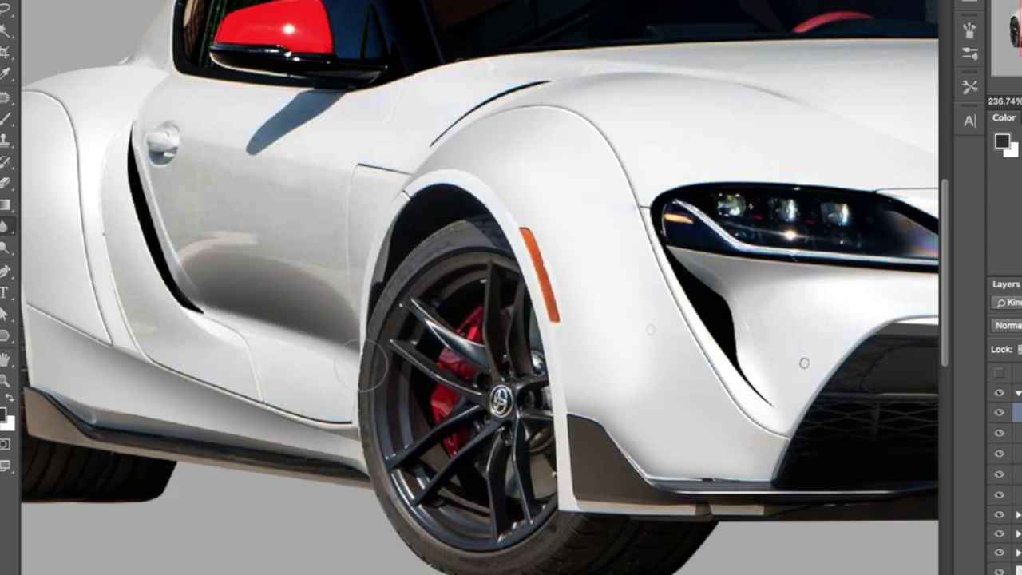
Soften the lower door shading by erasing its excess toward the front wheel and the door's middle.
key("e")
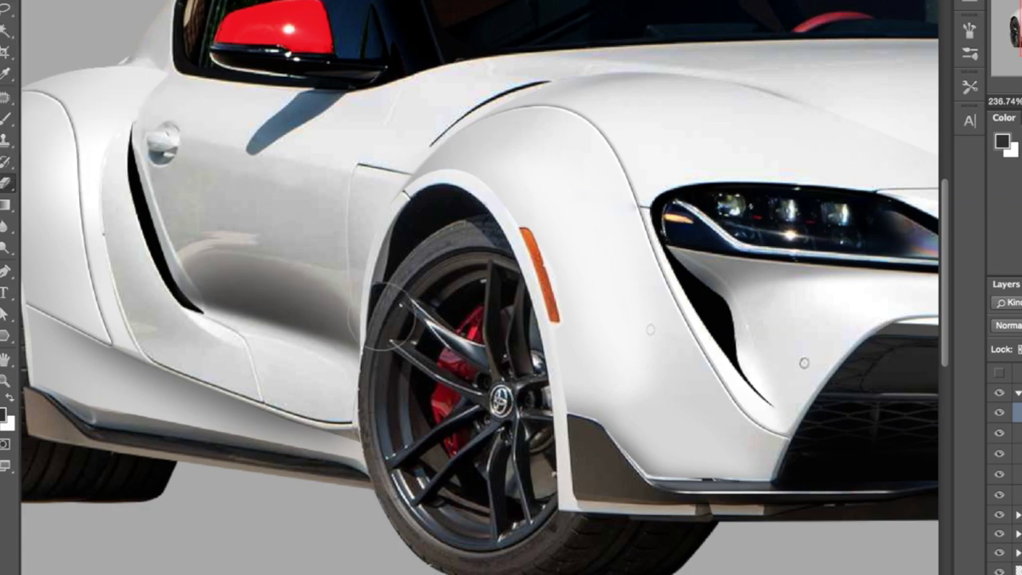
left_click_drag(322, 309, 282, 293)
scroll(583, 317, "down", 10)
scroll(581, 317, "up", 5)
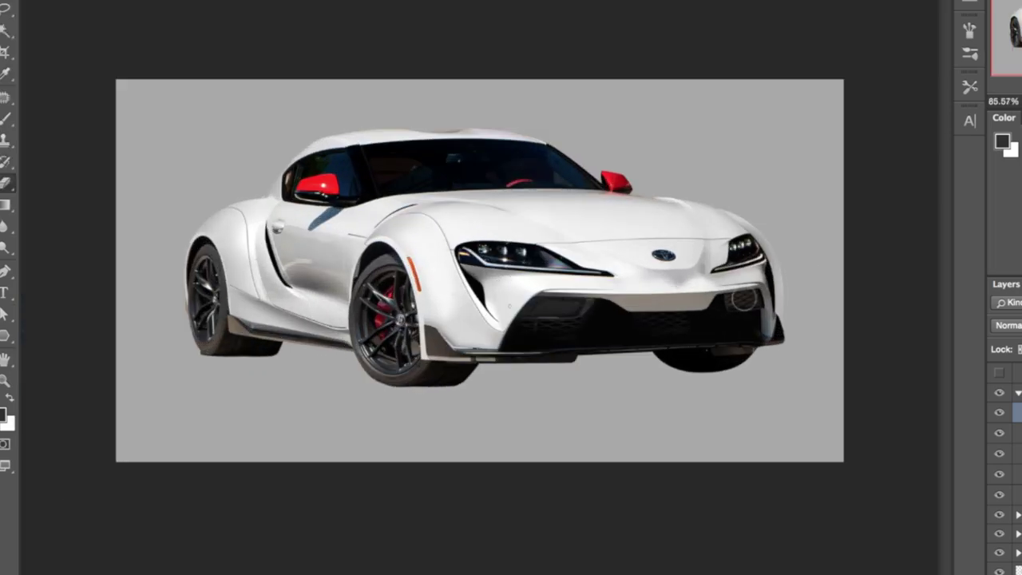
scroll(482, 263, "up", 1)
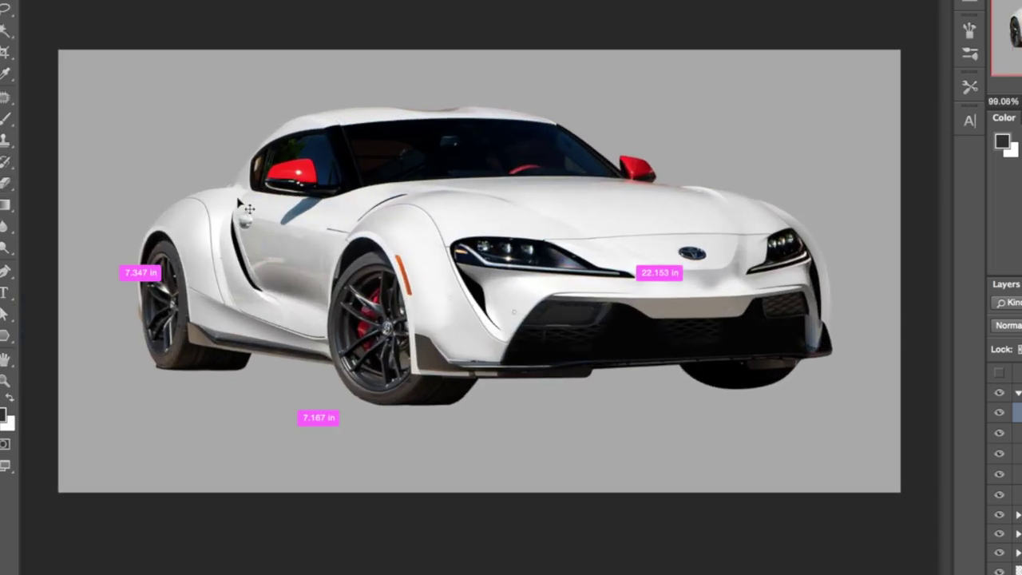
Copy the rear wheel area to a new layer and shift it slightly outward toward the rear with Free Transform.
scroll(239, 188, "up", 7)
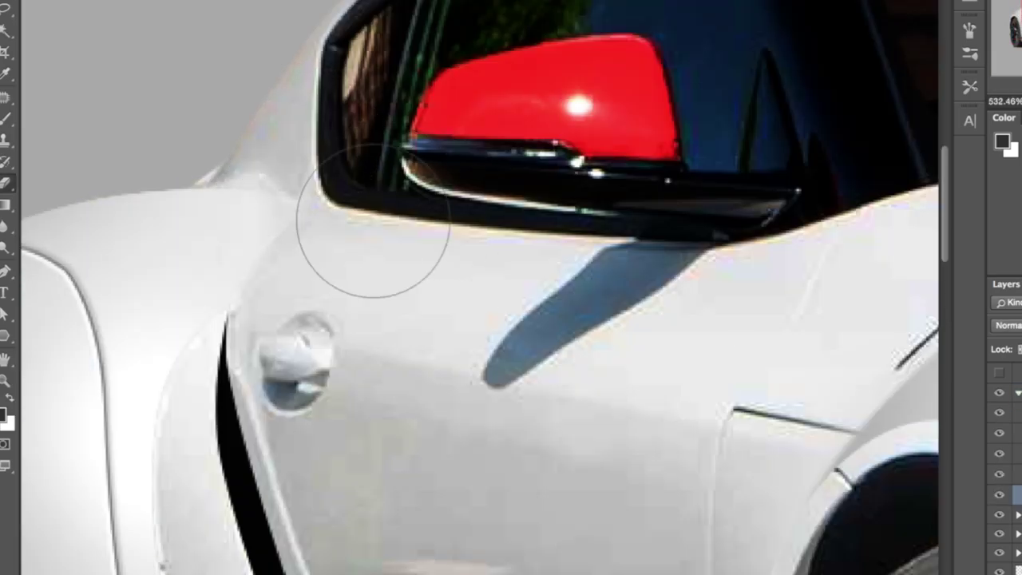
scroll(376, 239, "down", 7)
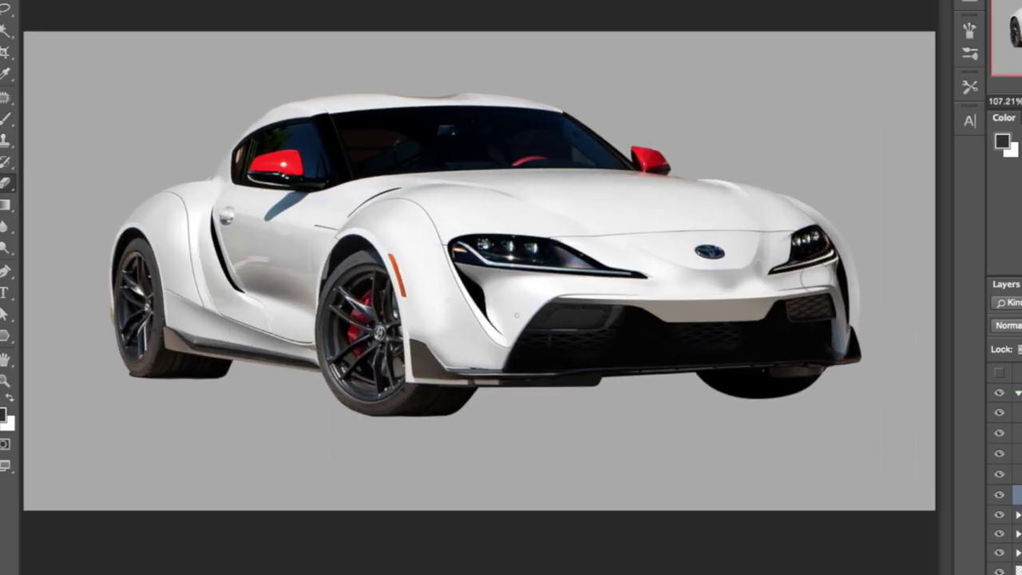
scroll(40, 308, "up", 4)
left_click_drag(230, 107, 370, 512)
key("ctrl+j")
key("ctrl+t")
left_click_drag(318, 182, 310, 182)
key("Return")
Trim the rear wheel copy along the tire's front edge, using a Pen tool outline turned into a selection.
key("p")
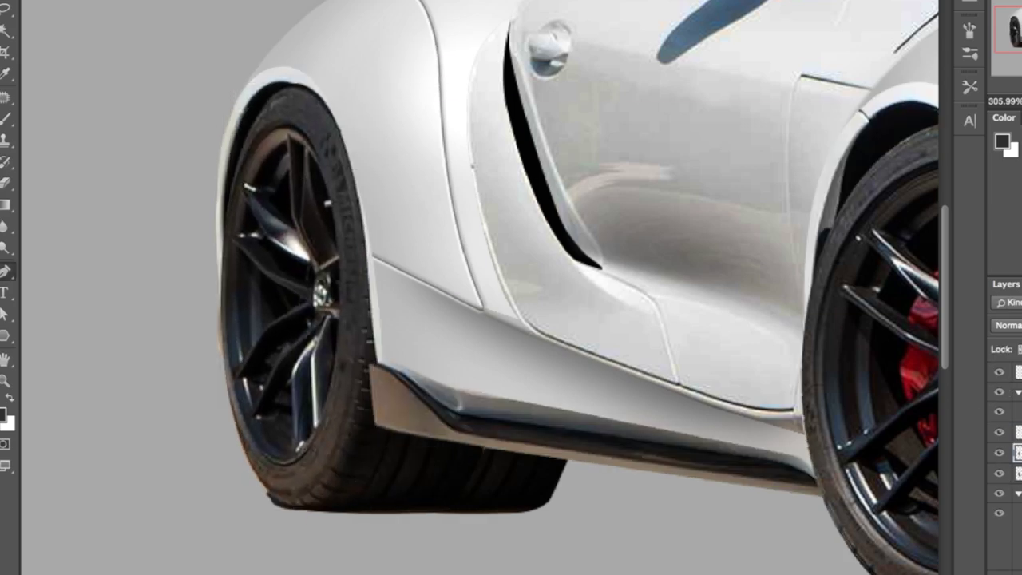
key("5")
scroll(319, 205, "up", 2)
left_click(288, 75)
left_click_drag(357, 208, 373, 321)
left_click(385, 373)
left_click(433, 322)
left_click(404, 27)
left_click(301, 27)
right_click(288, 67)
left_click(339, 140)
left_click(668, 144)
scroll(480, 272, "down", 10)
scroll(483, 278, "down", 2)
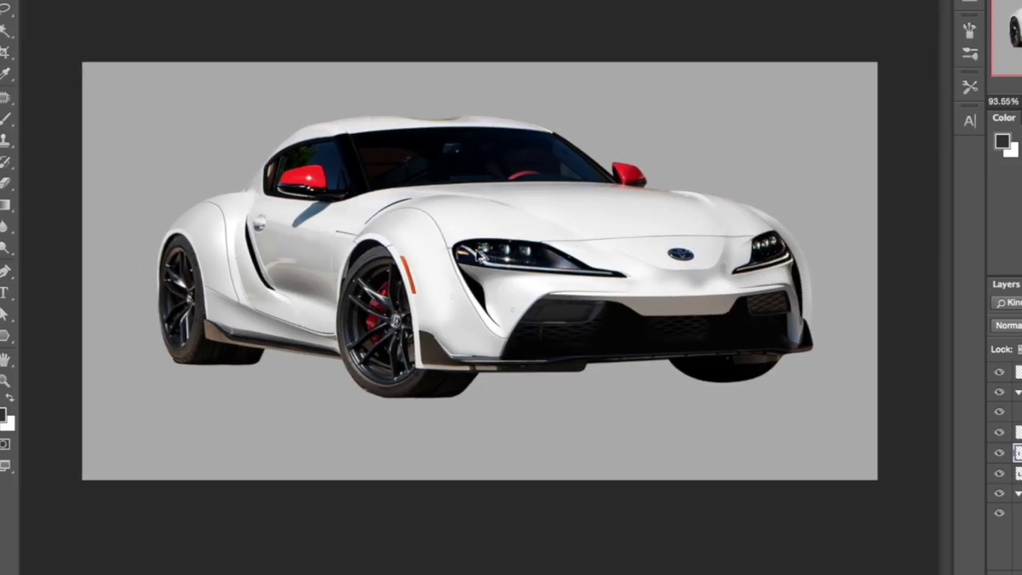
Outline a license plate area on the gray panel below the badge with the Pen tool and turn it into a selection.
scroll(647, 310, "up", 3)
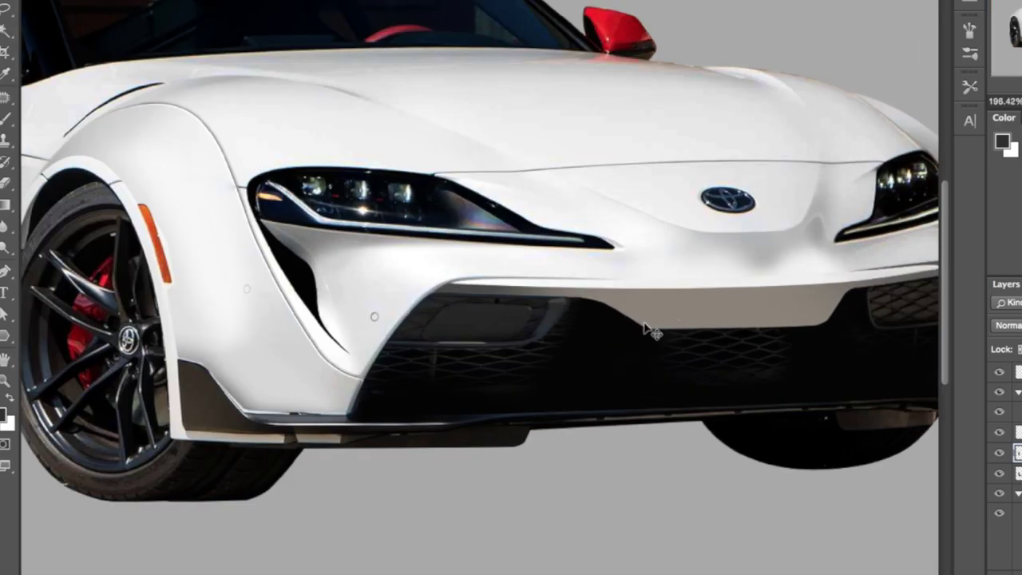
scroll(1018, 464, "up", 5)
left_click(1019, 509)
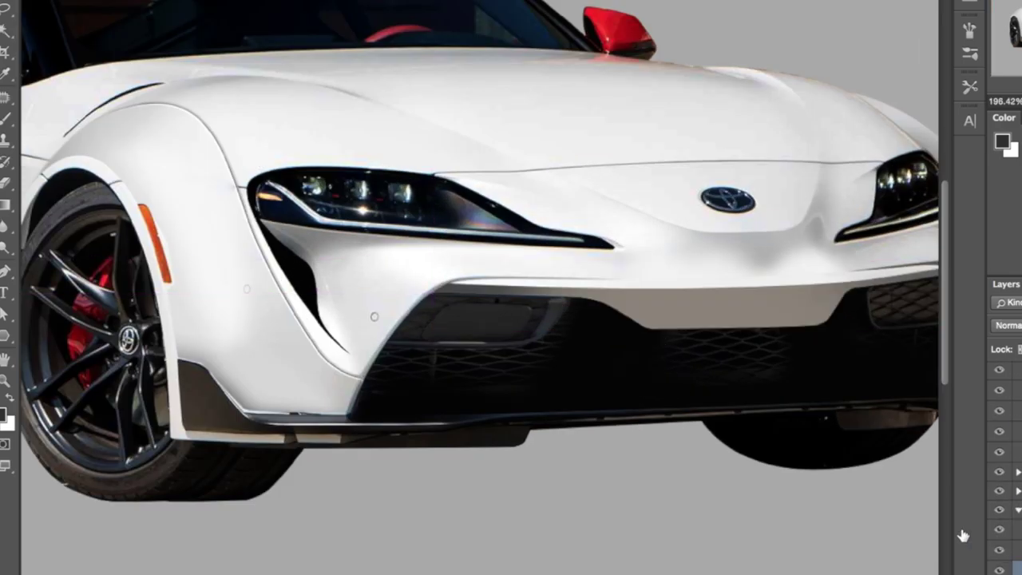
scroll(657, 335, "up", 3)
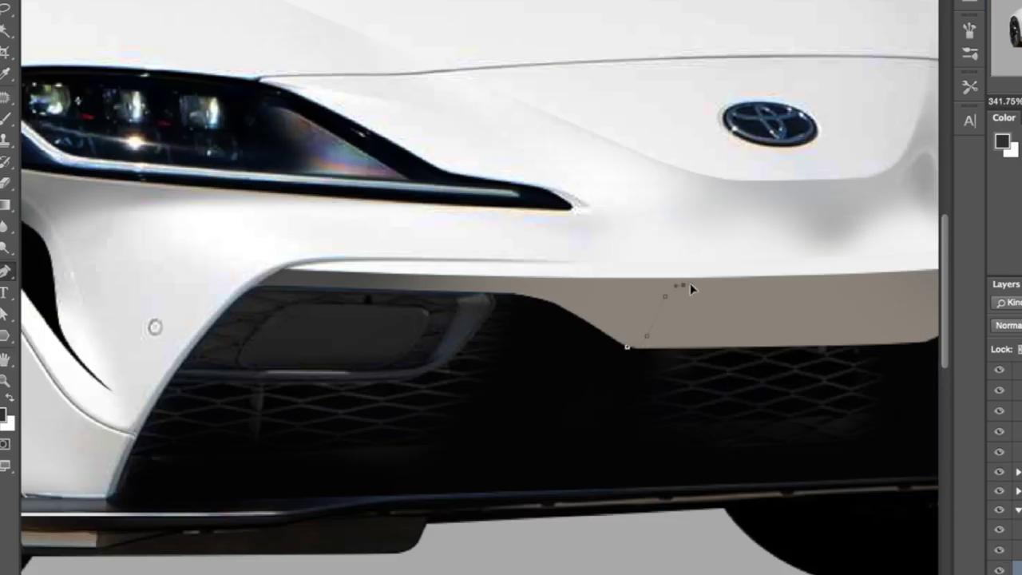
scroll(690, 283, "down", 5)
scroll(729, 289, "up", 4)
scroll(725, 291, "up", 2)
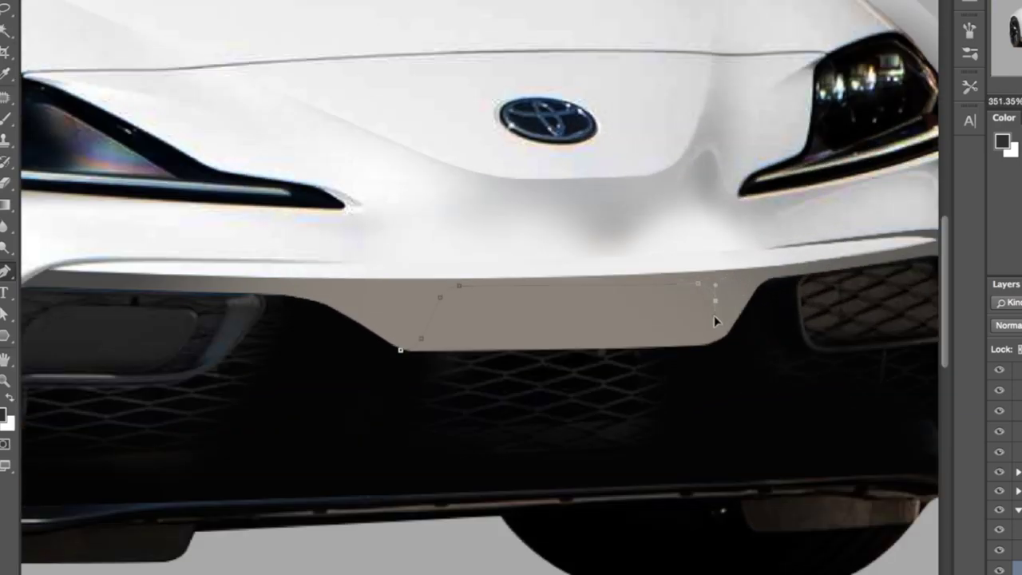
left_click(570, 365)
left_click(433, 355)
left_click(401, 350)
right_click(400, 353)
left_click(451, 439)
left_click(674, 141)
scroll(703, 271, "down", 10)
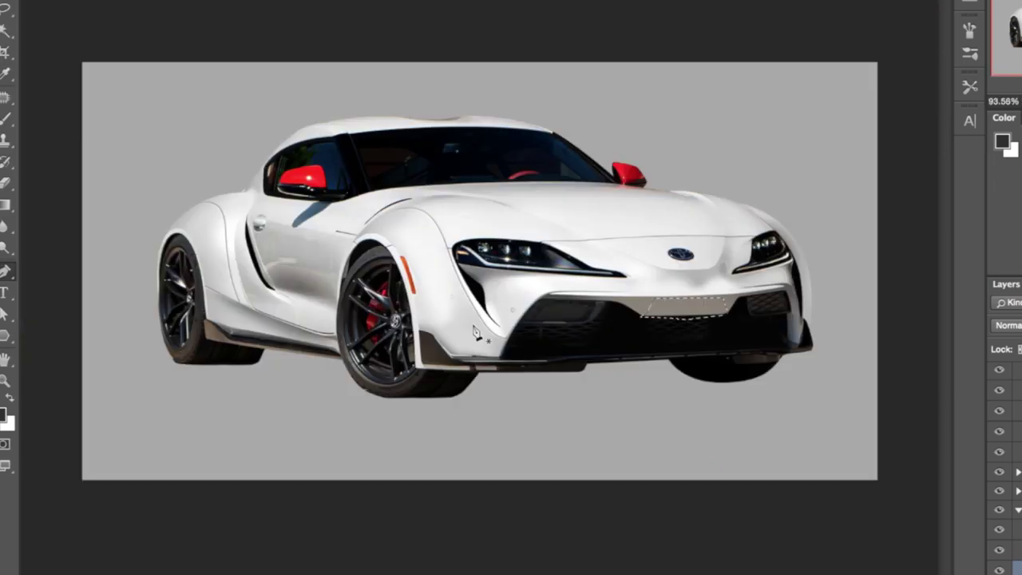
Paint gray shading inside and around the license plate selection with a soft Brush in Normal blending mode, and deselect.
scroll(719, 308, "up", 8)
scroll(1004, 540, "down", 1)
key("b")
left_click(655, 299)
key("ctrl+z")
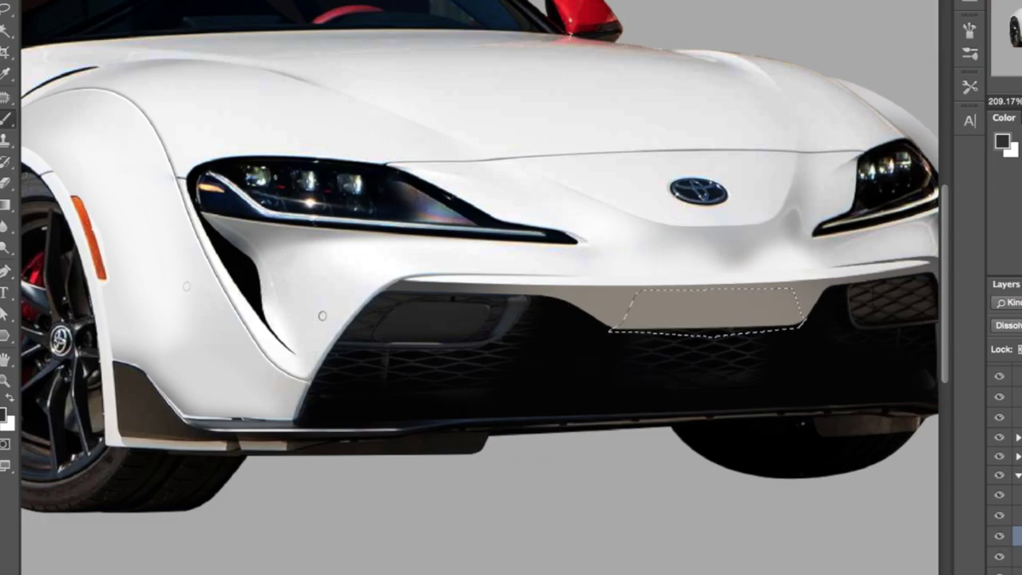
left_click(1006, 325)
left_click(1007, 311)
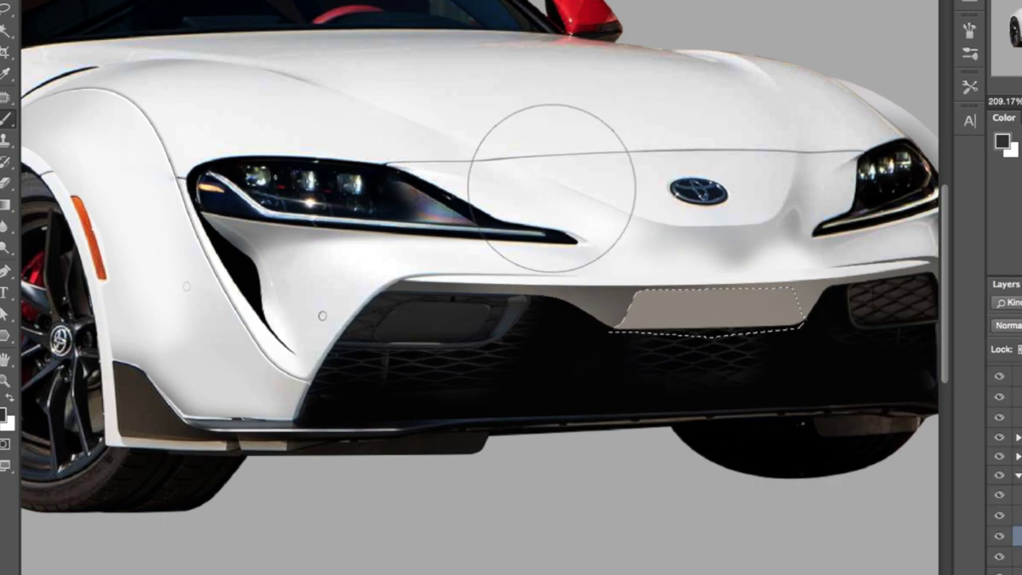
left_click_drag(552, 188, 773, 204)
left_click(551, 289, "alt")
mouse_move(580, 397)
left_mouse_down()
mouse_move(655, 373)
mouse_move(768, 393)
left_mouse_up()
left_click(793, 355, "alt")
left_click_drag(623, 411, 770, 390)
key("ctrl+d")
Soften the license plate area's edges with a smaller Eraser and darken the grille beneath it with a black Brush.
scroll(840, 316, "down", 1)
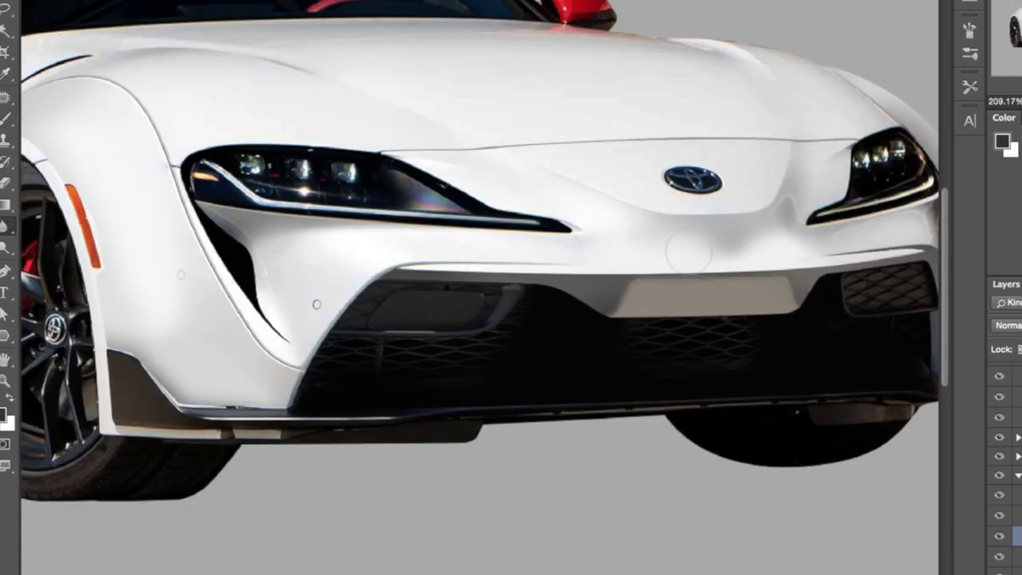
scroll(689, 252, "down", 10)
scroll(758, 316, "up", 10)
key("e")
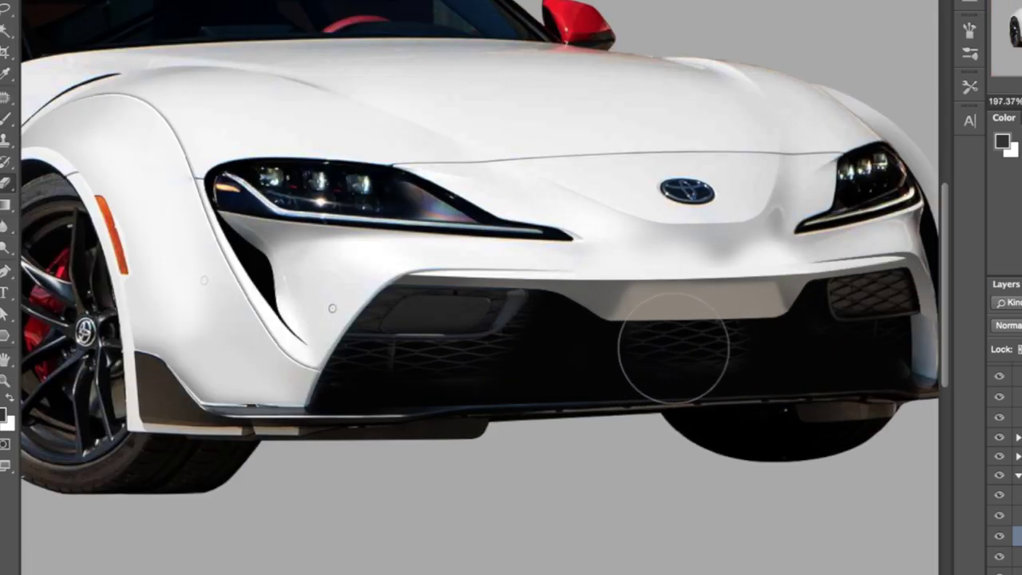
key("[")
key("[")
key("[")
key("[")
scroll(703, 357, "down", 4)
scroll(712, 349, "up", 8)
left_click(763, 271, "super")
mouse_move(863, 351)
left_mouse_down()
mouse_move(684, 399)
mouse_move(548, 394)
mouse_move(388, 296)
mouse_move(338, 292)
left_mouse_up()
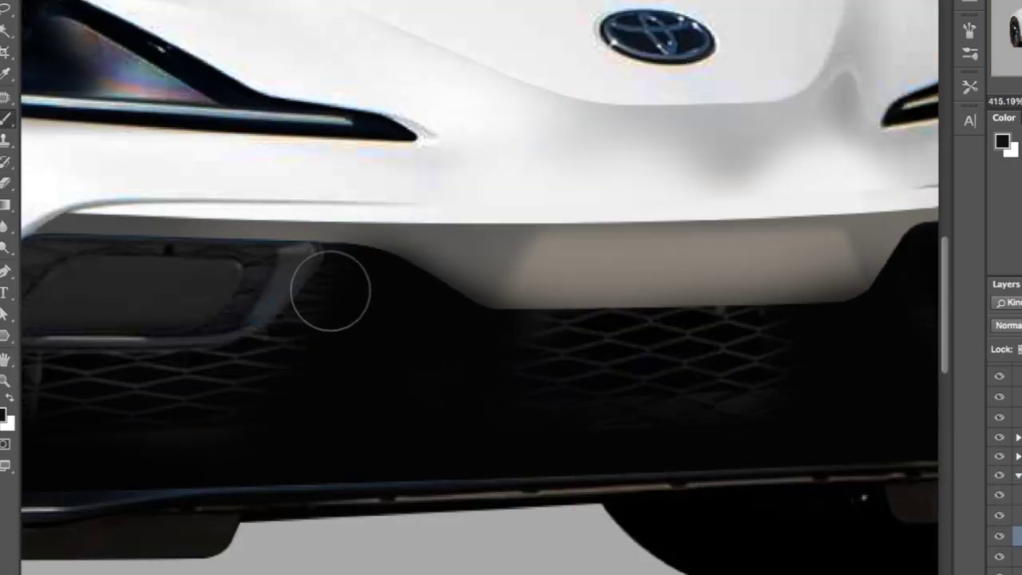
scroll(695, 365, "down", 6)
scroll(720, 342, "up", 5)
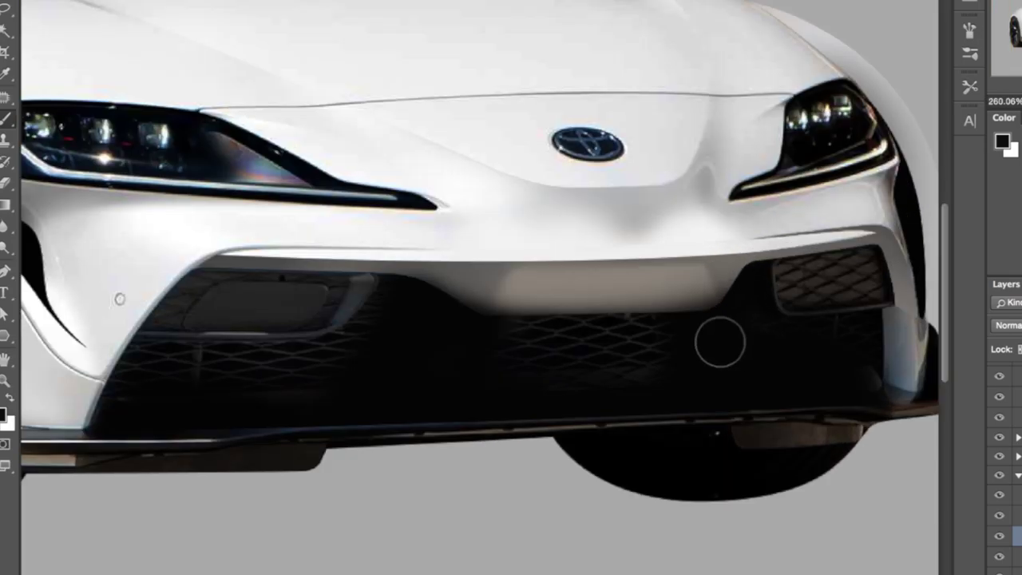
scroll(815, 297, "down", 3)
Apply an adjustment to the bumper layer beneath the plate shading and toggle the shading layer's visibility to compare.
left_click(1018, 557)
left_click(368, 1)
mouse_move(532, 58)
left_click(615, 121)
left_click_drag(818, 214, 796, 213)
key("Return")
left_click(999, 536)
left_click(1000, 536)
Outline the body panel between the black door vent and the rear fender seam with the Pen tool and make a selection.
scroll(320, 296, "up", 3)
left_click_drag(319, 296, 583, 365)
left_click(1017, 449)
left_click(1018, 503)
left_click(1017, 449)
key("p")
scroll(354, 375, "up", 1)
scroll(250, 169, "up", 4)
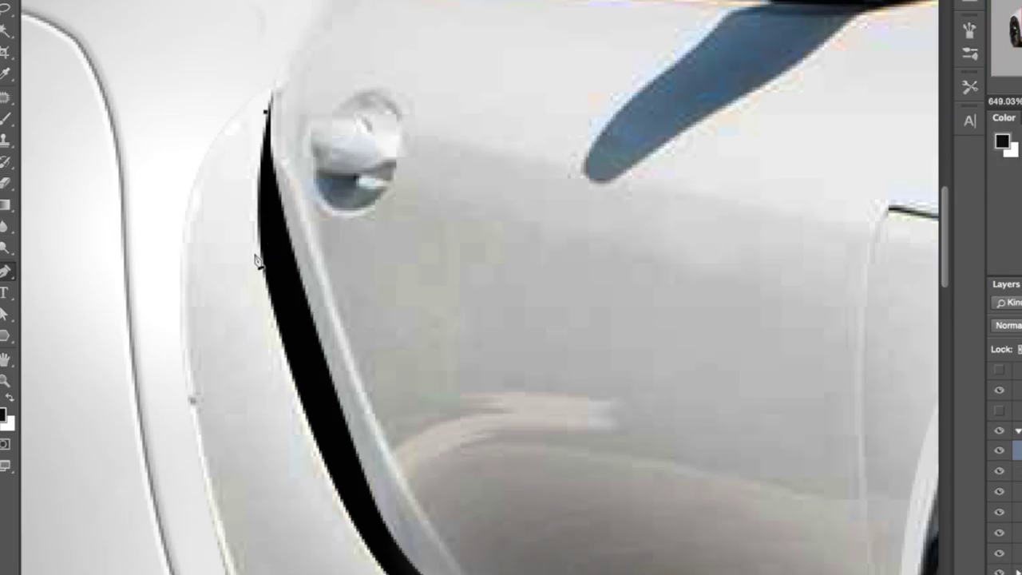
scroll(273, 334, "down", 2)
scroll(349, 402, "down", 1)
scroll(351, 407, "down", 3)
left_click_drag(510, 294, 607, 335)
left_click_drag(333, 371, 302, 385)
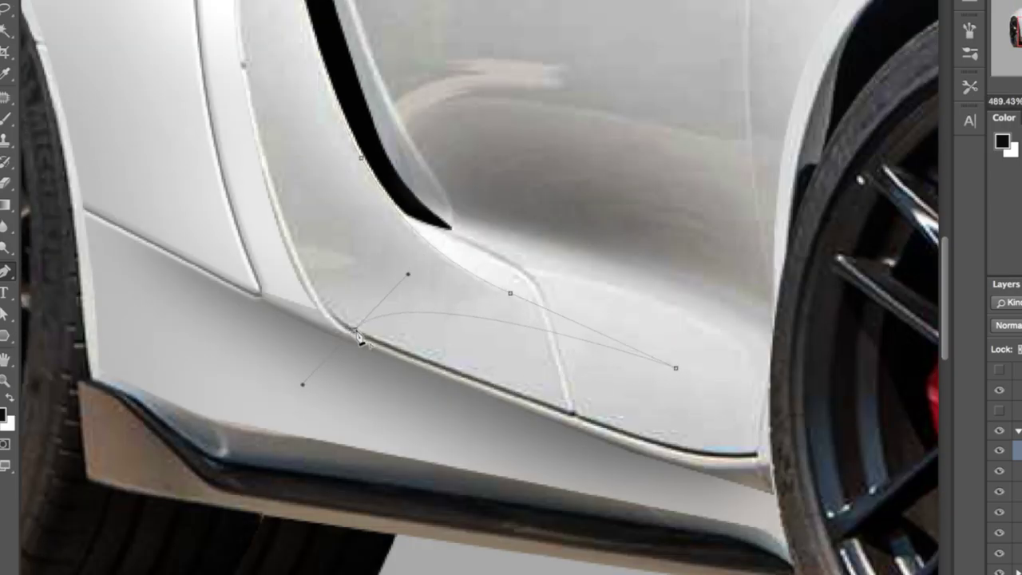
scroll(277, 200, "down", 3)
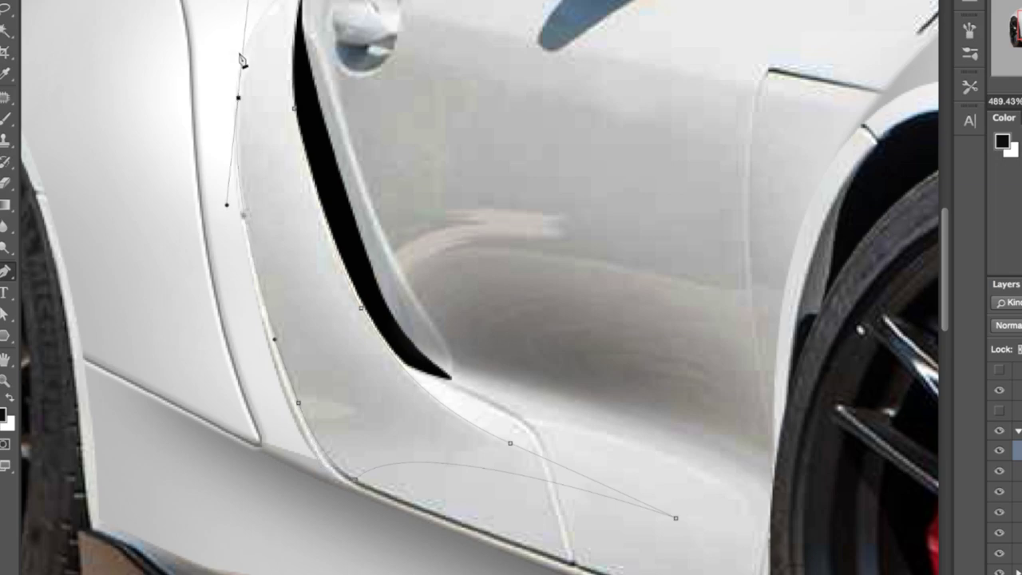
scroll(304, 64, "up", 3)
left_click(299, 71)
right_click(286, 54)
left_click(336, 143)
left_click(693, 144)
Shade the selected panel behind the door vent with a larger soft Brush in sampled grays, and deselect.
key("b")
left_click(313, 293, "alt")
key("]")
key("]")
left_click_drag(195, 412, 177, 183)
scroll(160, 445, "down", 4)
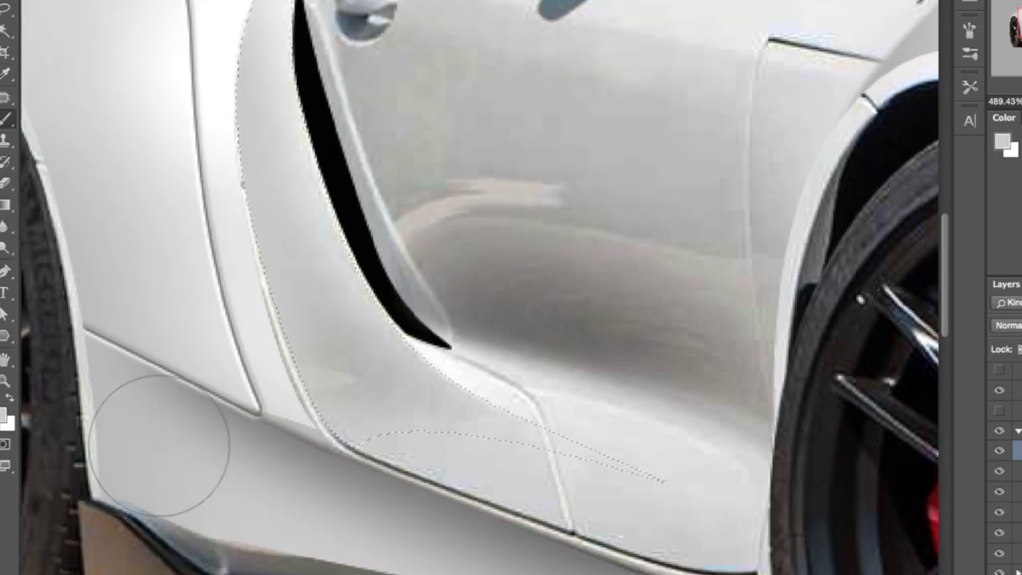
left_click(579, 287, "alt")
mouse_move(629, 276)
left_mouse_down()
mouse_move(434, 175)
mouse_move(466, 185)
left_mouse_up()
key("super+d")
Soften the side panel shading toward the front wheel with the Eraser and Blur tools.
left_click(5, 183)
left_click(6, 226)
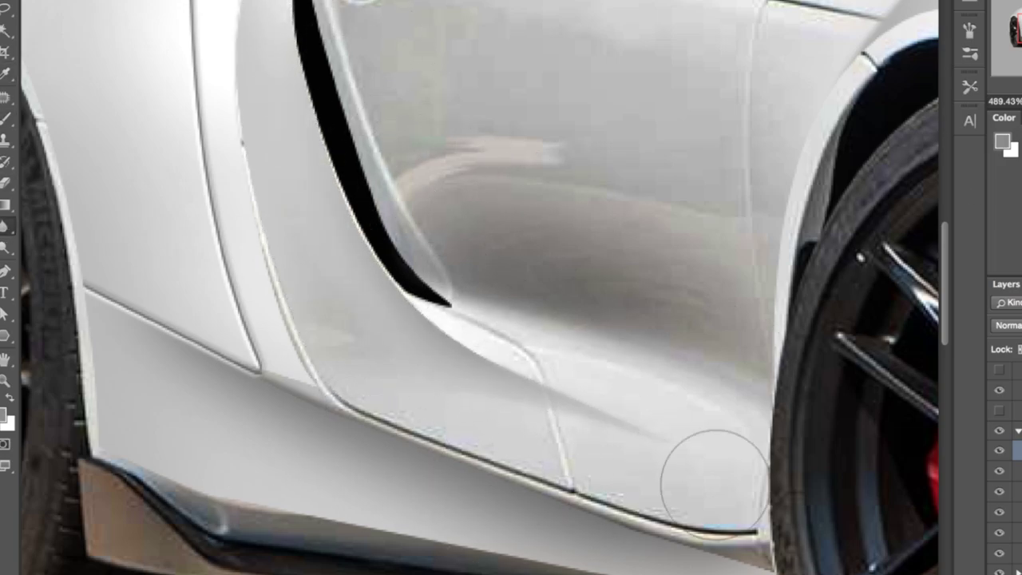
scroll(662, 528, "down", 5)
scroll(317, 382, "up", 3)
scroll(288, 400, "down", 4)
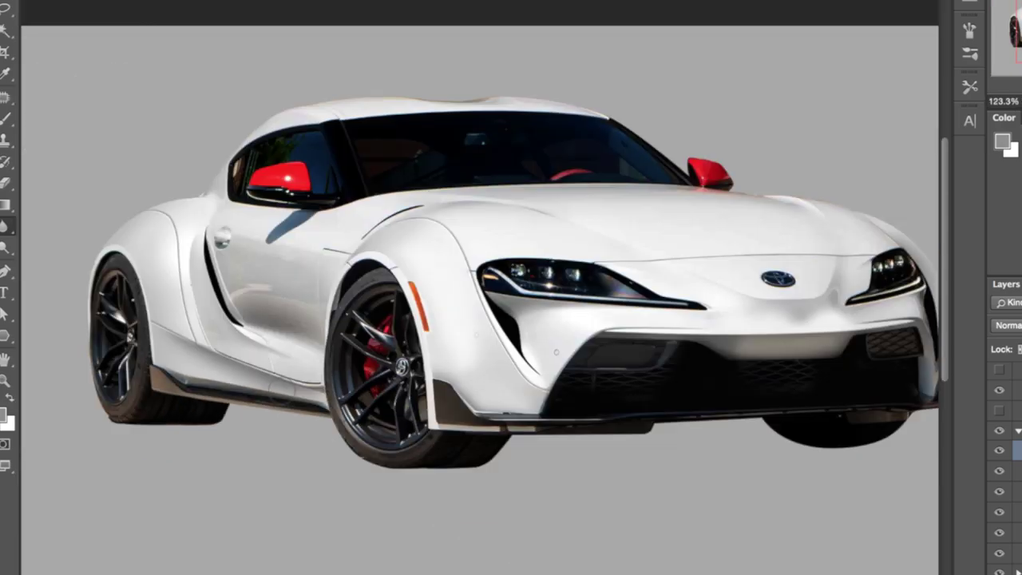
scroll(646, 381, "down", 2)
scroll(646, 381, "up", 5)
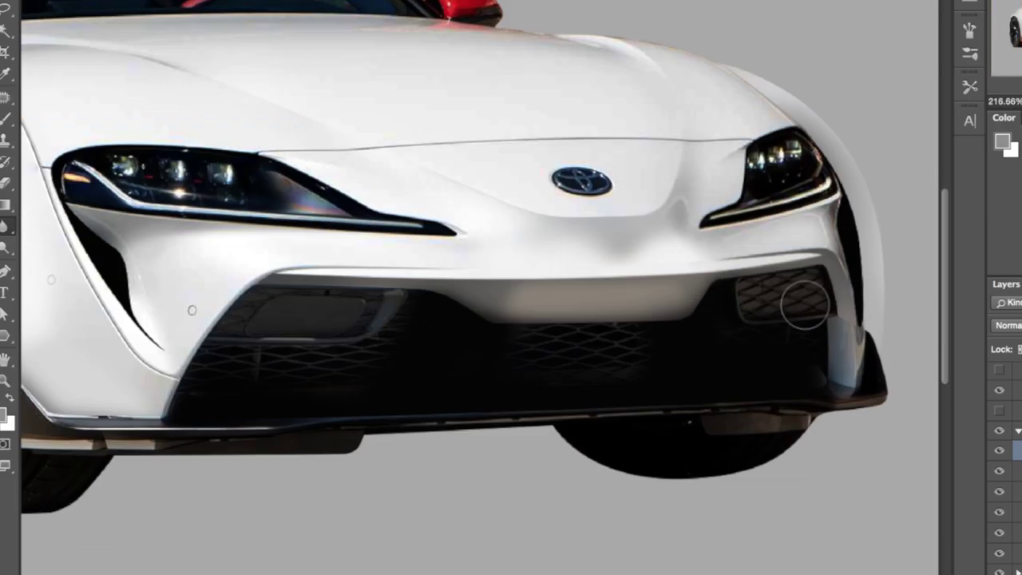
Trim a small area at the far end of the front bumper by deleting a selection made from a Pen tool outline.
left_click(110, 1)
left_click(153, 30)
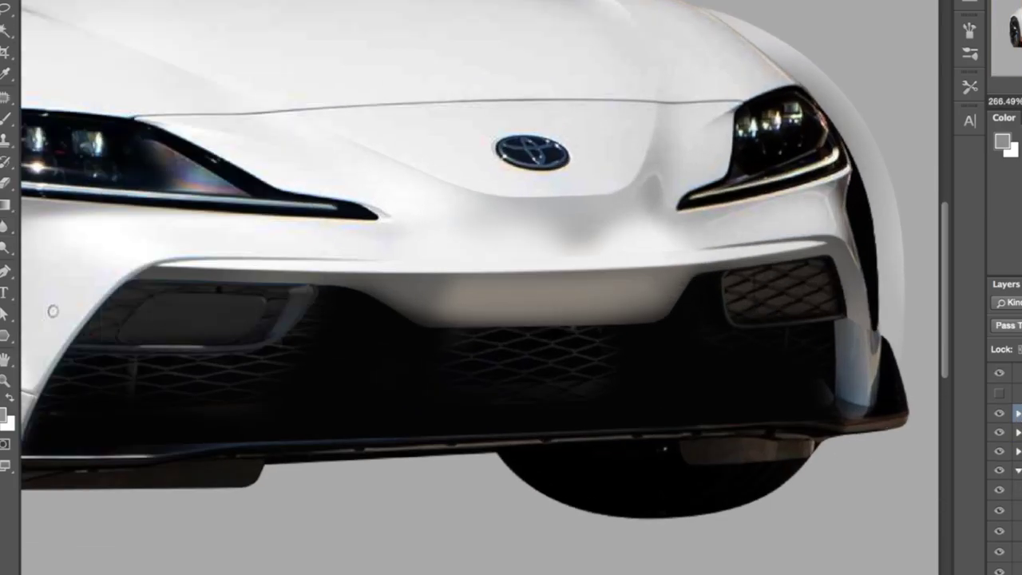
left_click(1018, 570)
key("p")
scroll(672, 340, "down", 1)
scroll(655, 331, "up", 3)
left_click(689, 292)
left_click(701, 307)
left_click(660, 365)
right_click(504, 328)
left_click(561, 422)
left_click(684, 141)
key("Delete")
key("super+d")
scroll(525, 336, "down", 6)
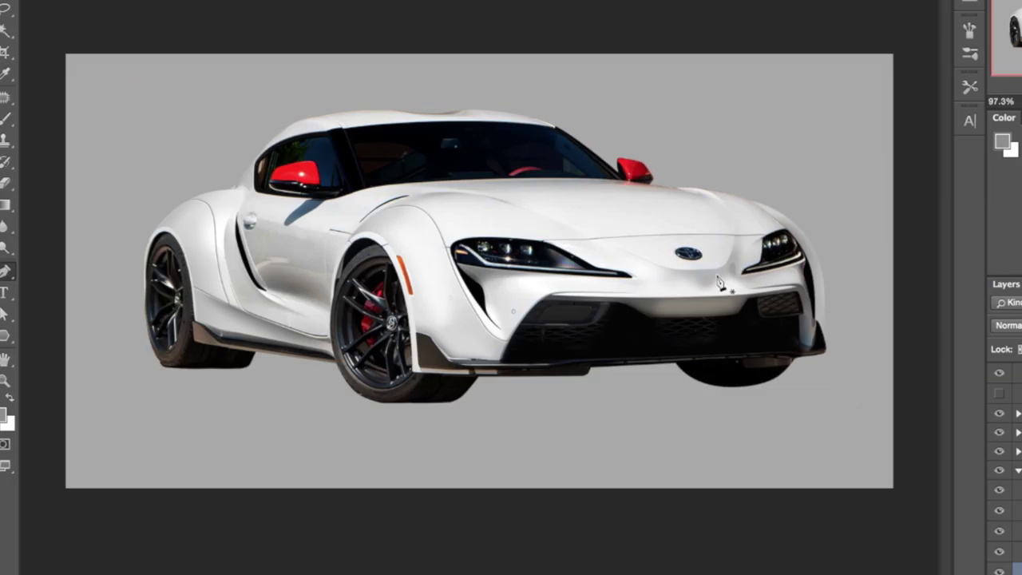
Outline the black splitter corner at the bumper's far end with the Pen tool and turn it into a selection.
scroll(869, 326, "up", 8)
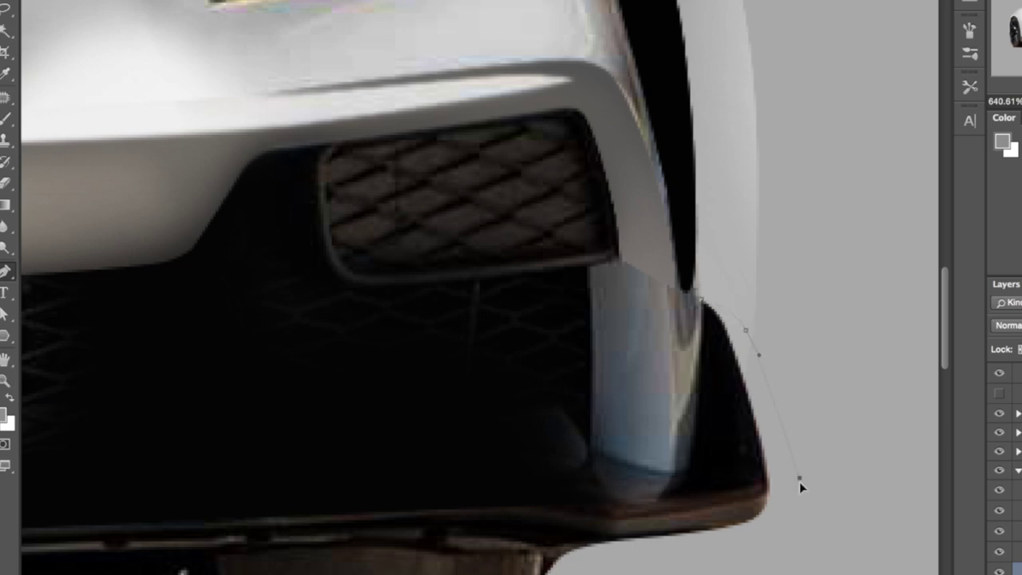
left_click(720, 465)
left_click(703, 301)
right_click(703, 300)
left_click(760, 396)
left_click(684, 141)
right_click(702, 299)
left_click(723, 352)
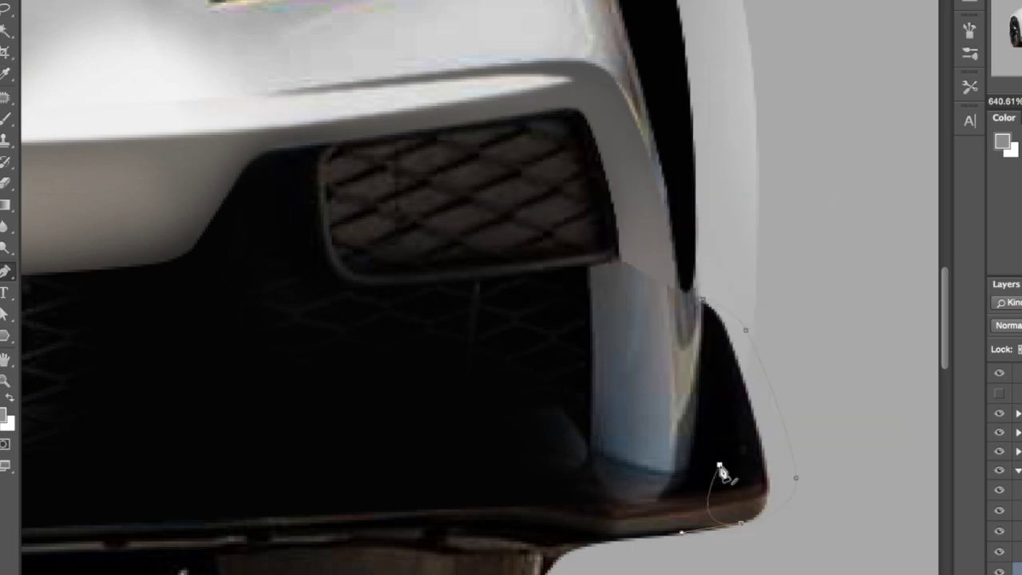
left_click(703, 300)
right_click(703, 301)
left_click(760, 395)
left_click(684, 141)
Paint the splitter corner selection with a sampled dark color on a lower layer, and deselect.
scroll(1016, 471, "down", 5)
left_click(1018, 445)
left_click(1018, 504)
key("b")
left_click(734, 403, "alt")
mouse_move(763, 432)
left_mouse_down()
mouse_move(718, 313)
mouse_move(751, 420)
left_mouse_up()
key("ctrl+d")
scroll(858, 427, "down", 10)
scroll(859, 428, "up", 10)
Add a new layer clipped to the splitter corner and paint it with a smaller Brush in sampled dark tones.
left_click(722, 466, "alt")
key("bracketleft")
key("bracketleft")
key("bracketleft")
key("bracketleft")
key("bracketleft")
key("ctrl+shift+n")
left_click(1016, 455, "alt")
left_click_drag(753, 443, 730, 477)
left_click(722, 429, "alt")
mouse_move(743, 414)
left_mouse_down()
mouse_move(718, 423)
mouse_move(729, 411)
left_mouse_up()
left_click(743, 358, "alt")
mouse_move(744, 376)
left_mouse_down()
mouse_move(751, 387)
mouse_move(739, 348)
left_mouse_up()
Create another new layer and paint along the splitter corner's edge with a sampled color.
key("alt+shift+super+n")
left_click(705, 276, "alt")
mouse_move(714, 277)
left_mouse_down()
mouse_move(717, 413)
mouse_move(753, 420)
left_mouse_up()
scroll(790, 392, "down", 10)
scroll(790, 392, "down", 2)
scroll(476, 370, "up", 10)
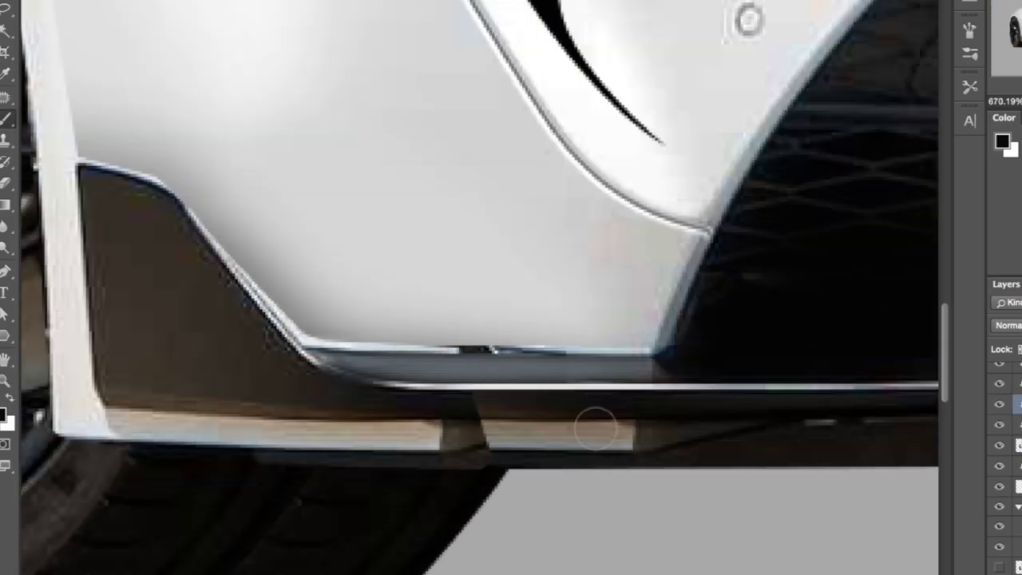
Outline the thin strip between the white bumper and the front splitter with the Pen tool and turn it into a selection.
key("p")
scroll(521, 366, "down", 5)
scroll(572, 386, "down", 1)
scroll(525, 379, "up", 5)
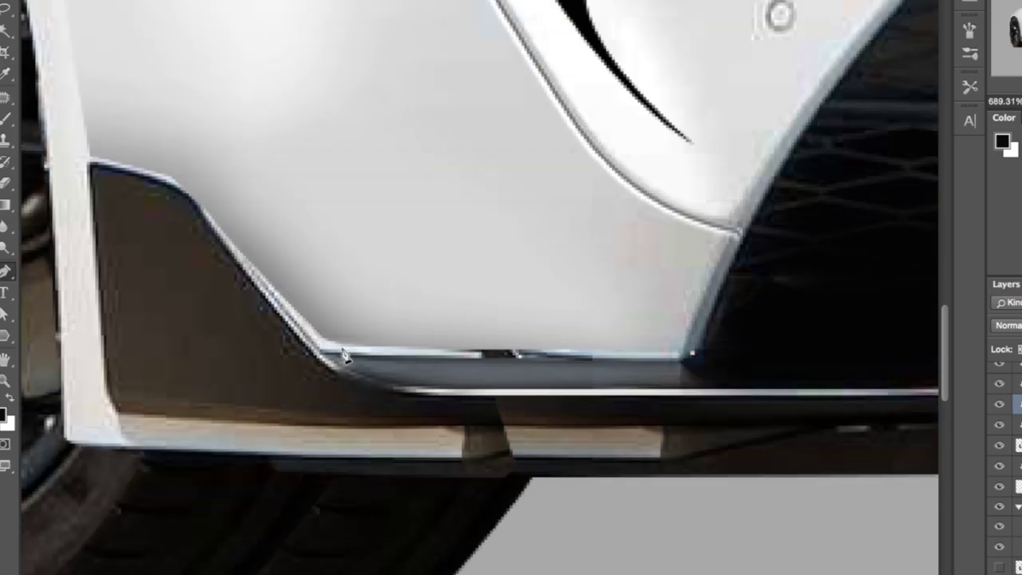
right_click(689, 368)
left_click(735, 415)
left_click(671, 135)
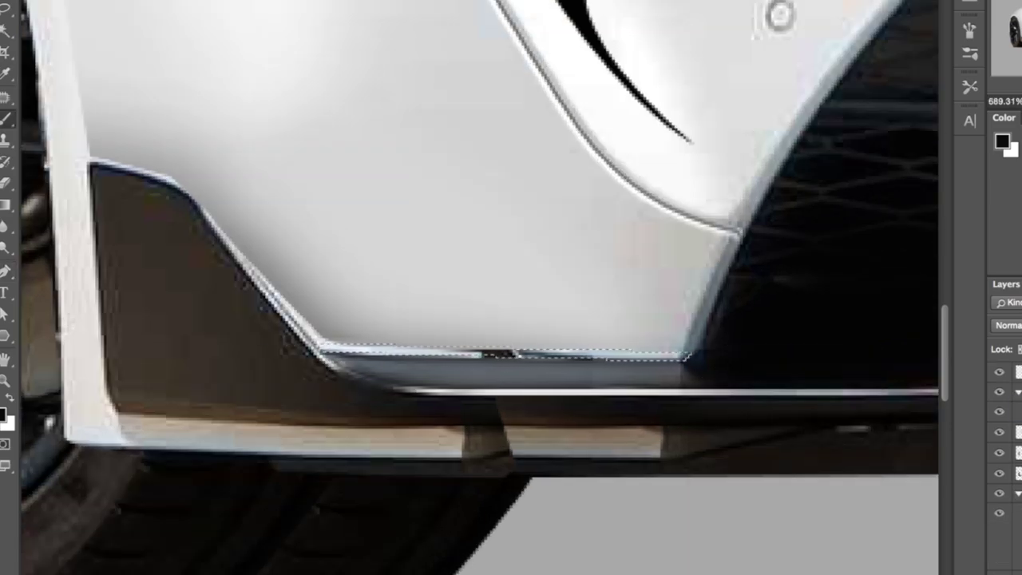
Fill the selected strip above the front splitter with black on a new layer, and deselect.
key("super+shift+alt+n")
key("alt+BackSpace")
key("super+d")
scroll(184, 351, "down", 10)
scroll(431, 355, "up", 10)
key("e")
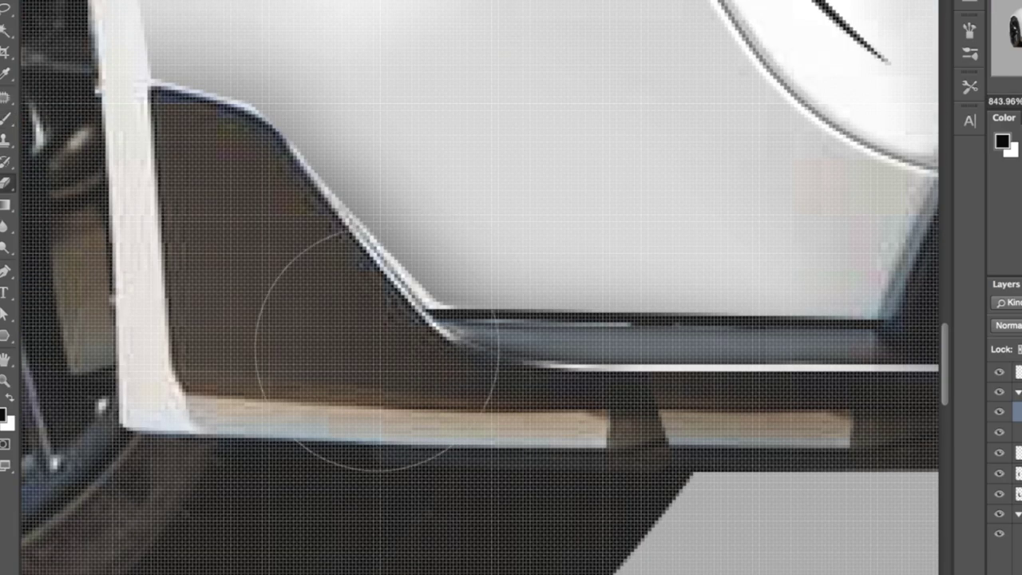
scroll(399, 335, "down", 10)
scroll(470, 378, "up", 7)
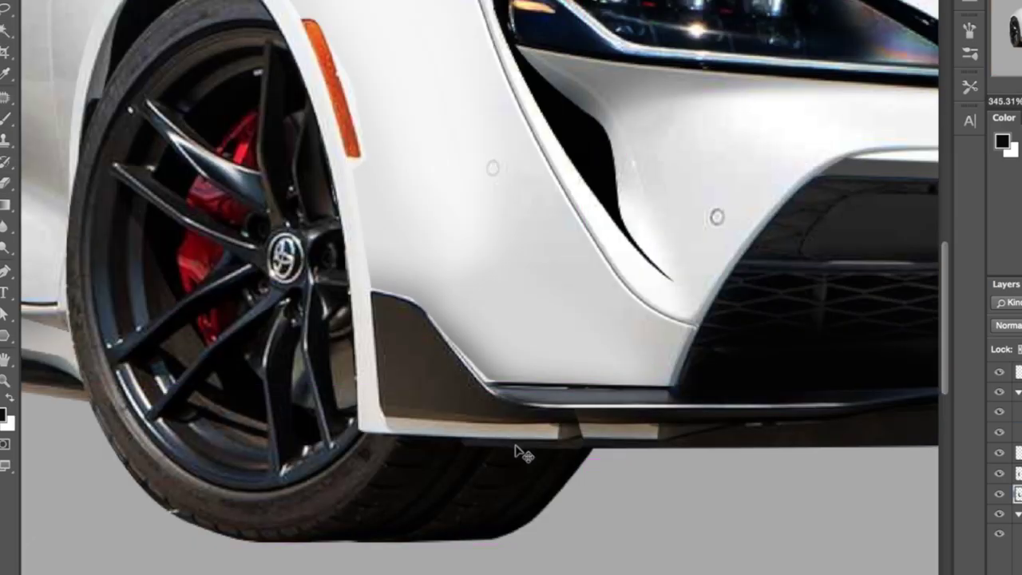
Remove the white edge line along the dark corner piece beside the front wheel using a Pen tool selection and the Eraser.
scroll(483, 386, "up", 2)
key("p")
left_click(411, 283)
right_click(409, 280)
left_click(449, 357)
left_click(662, 145)
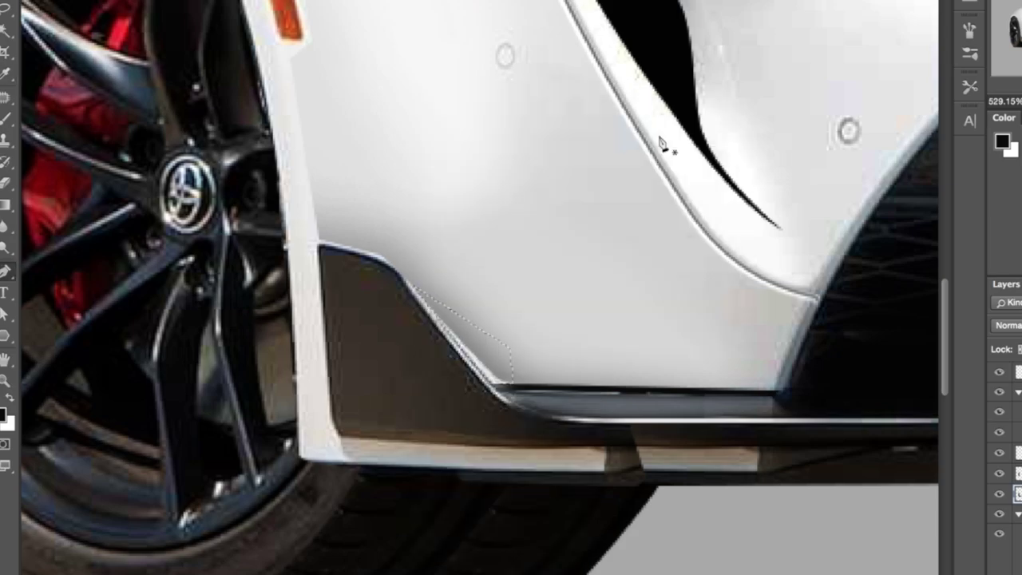
key("Delete")
key("super+d")
key("e")
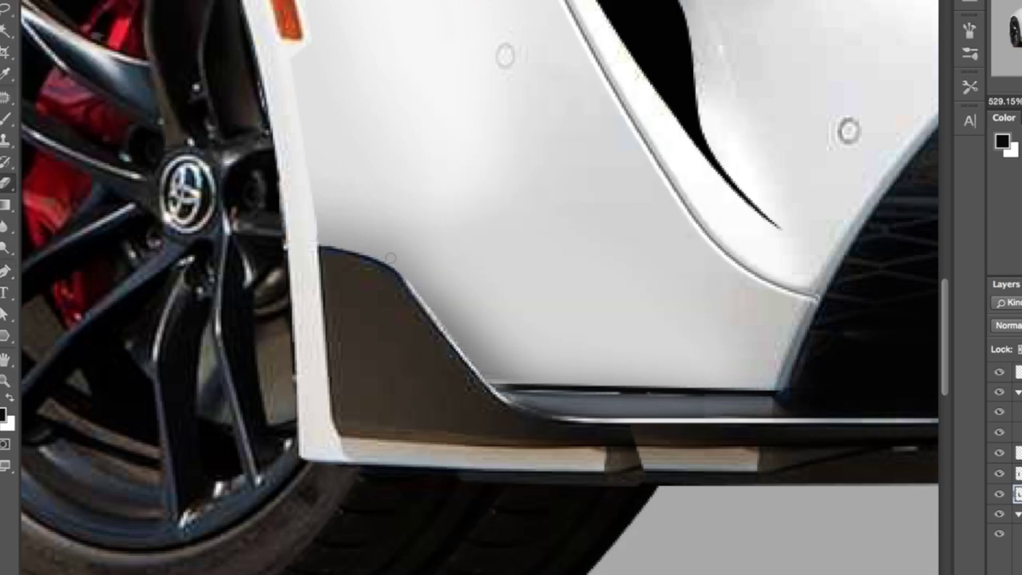
Soften the lower tip of the black vent below the headlight with the Blur tool.
scroll(479, 288, "down", 6)
scroll(607, 303, "up", 6)
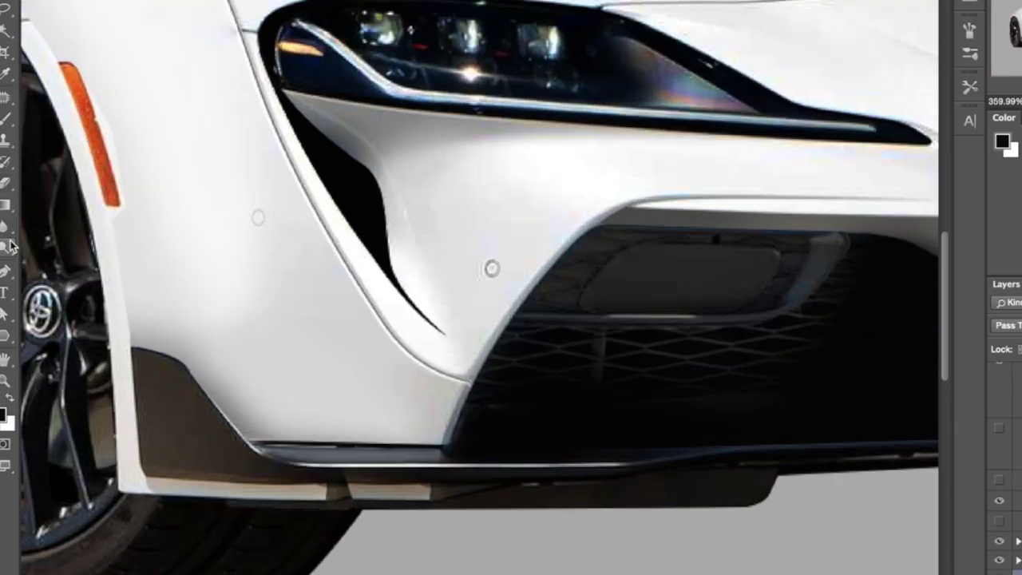
scroll(998, 533, "down", 4)
left_click(1003, 479)
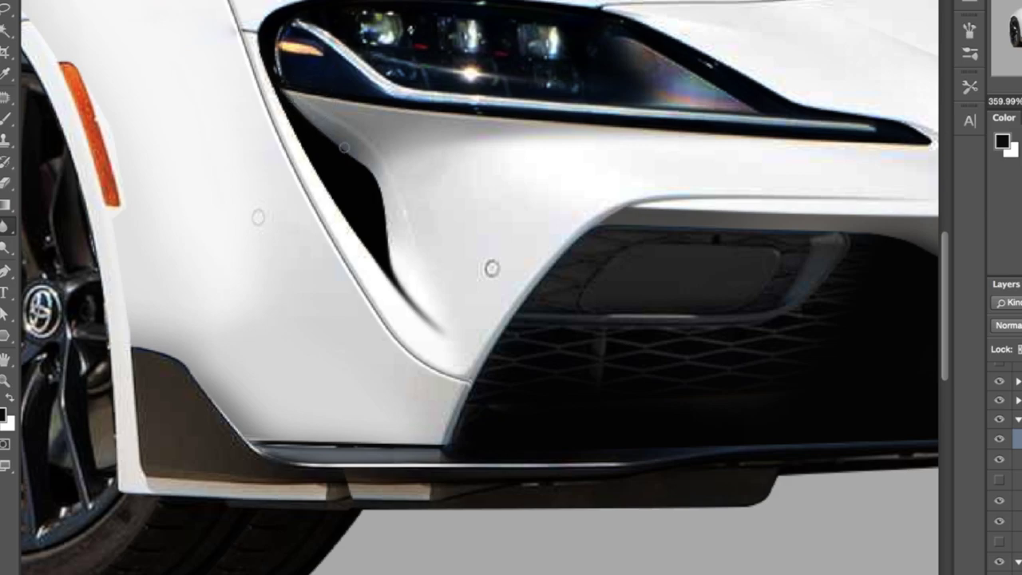
Hide the black vent layer, outline the original mesh insert below the headlight with the Pen tool and turn it into a selection.
left_click(999, 439)
key("p")
left_click(378, 254)
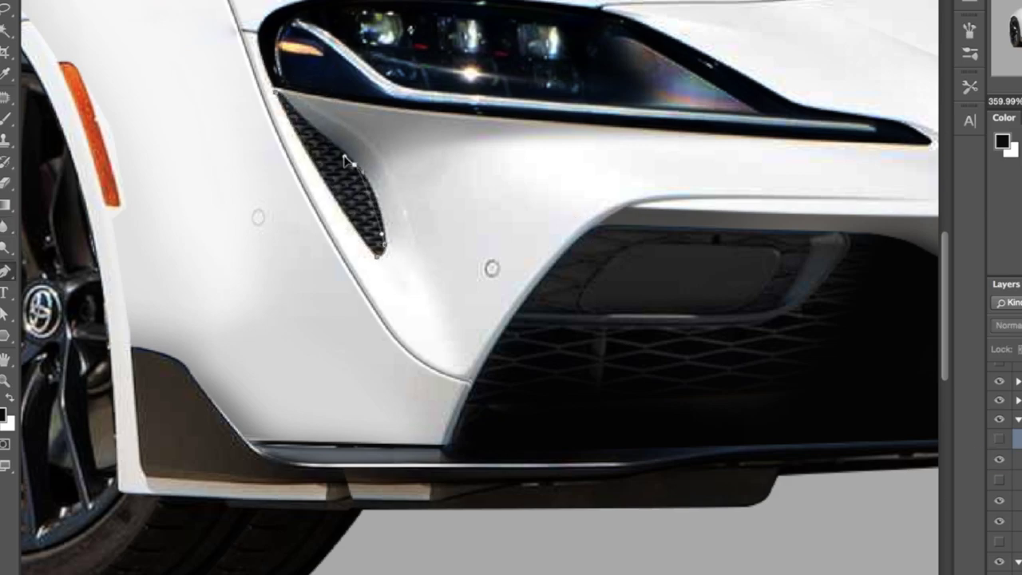
left_click(278, 94)
right_click(276, 92)
left_click(335, 174)
left_click(673, 135)
Show the black vent again, copy the mesh insert onto its own layer above it and group it in the layer stack.
left_click(1000, 439)
scroll(1008, 447, "down", 5)
left_click(1018, 384)
key("super+j")
left_click_drag(1018, 383, 1021, 477)
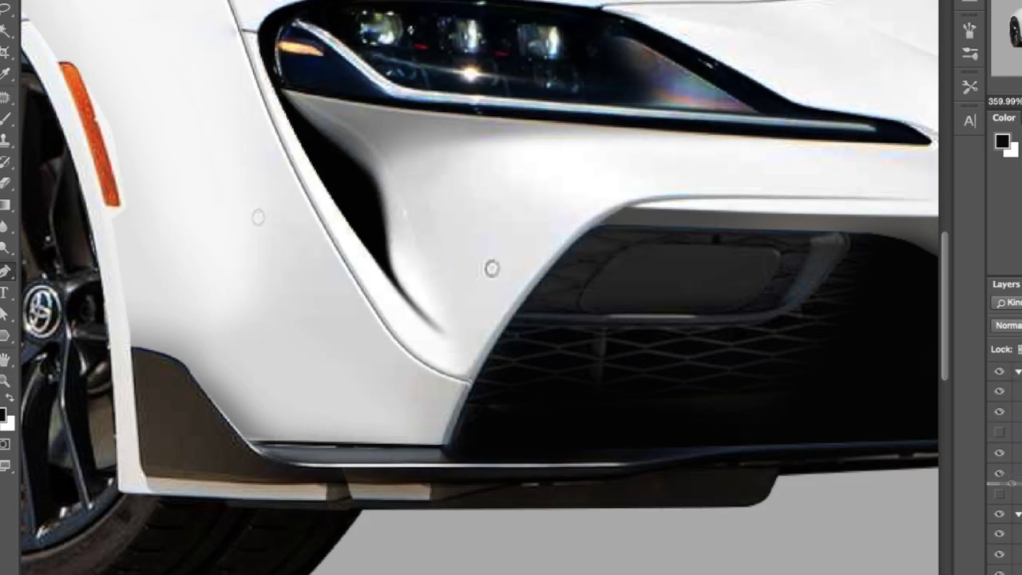
left_click_drag(1003, 533, 1013, 383)
scroll(1017, 517, "down", 5)
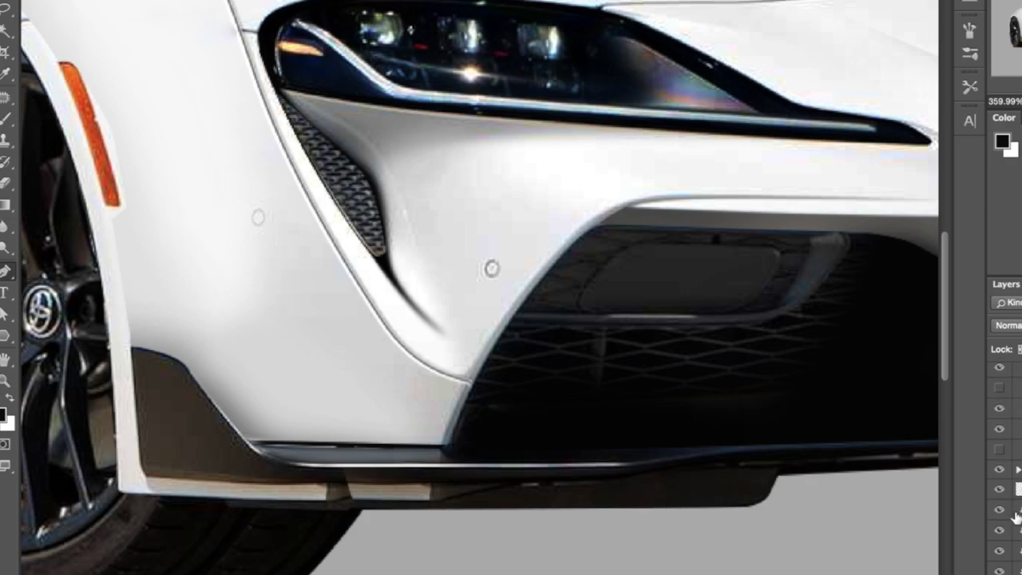
left_click(1019, 435)
key("super+shift+g")
key("super+g")
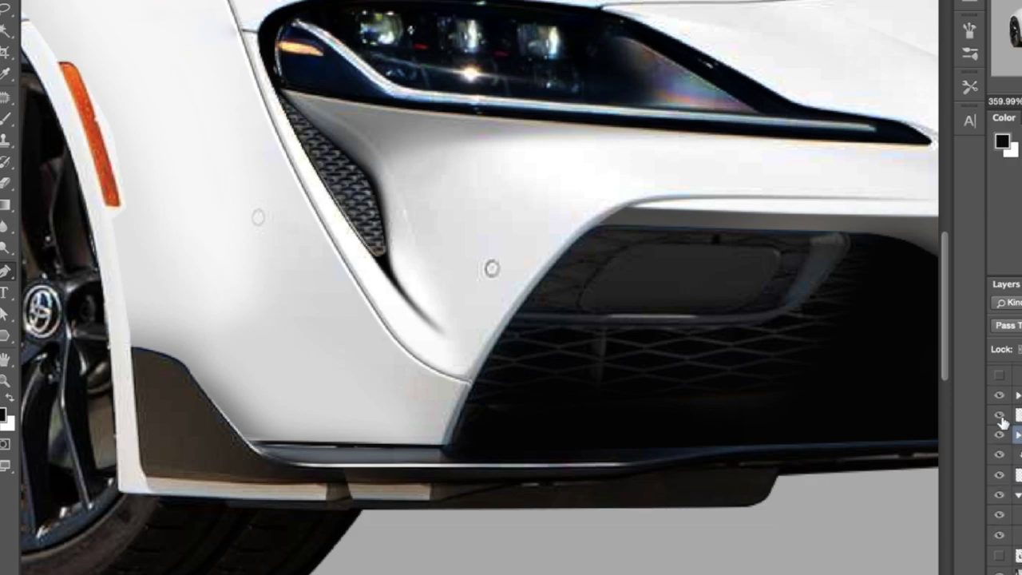
scroll(879, 504, "down", 5)
scroll(507, 294, "up", 5)
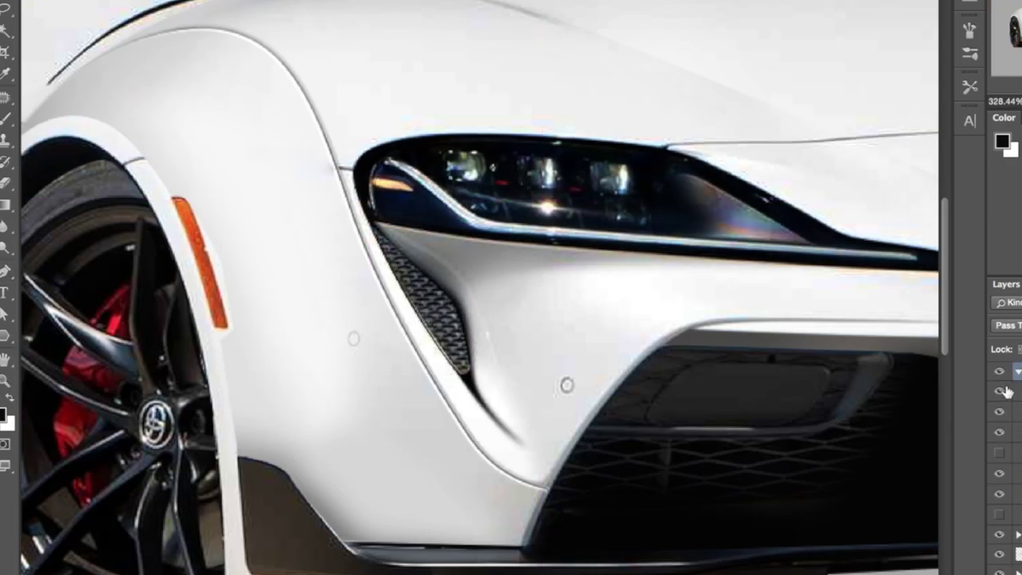
Outline a curved strip on the nose below the badge with the Pen tool and turn it into a selection.
key("ctrl+0")
left_click(756, 275)
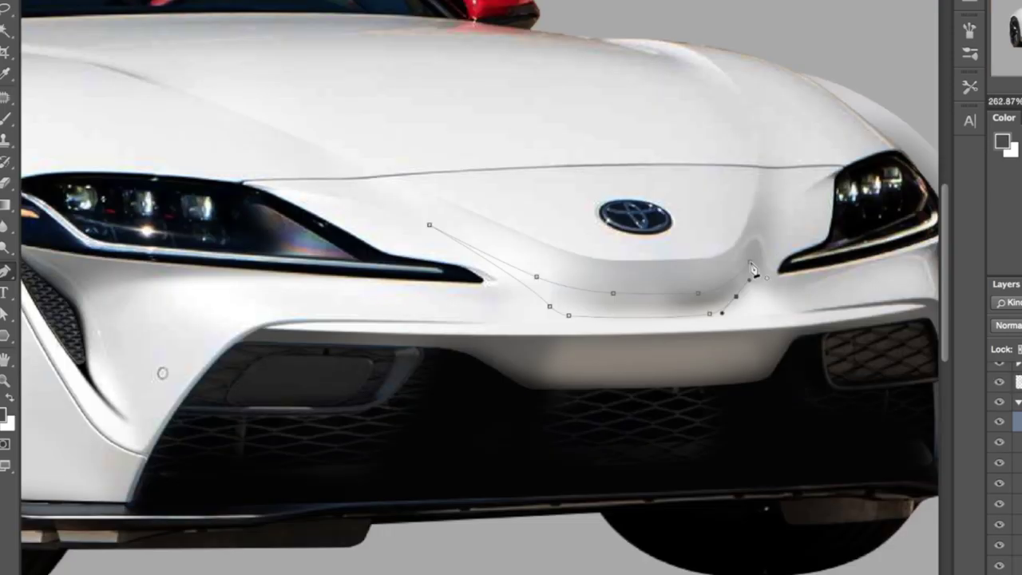
right_click(730, 259)
left_click(781, 334)
key("Return")
Fill the selected strip below the badge with dark grey, deselect and blur it into soft shading.
key("b")
mouse_move(751, 273)
left_mouse_down()
mouse_move(631, 321)
mouse_move(794, 262)
left_mouse_up()
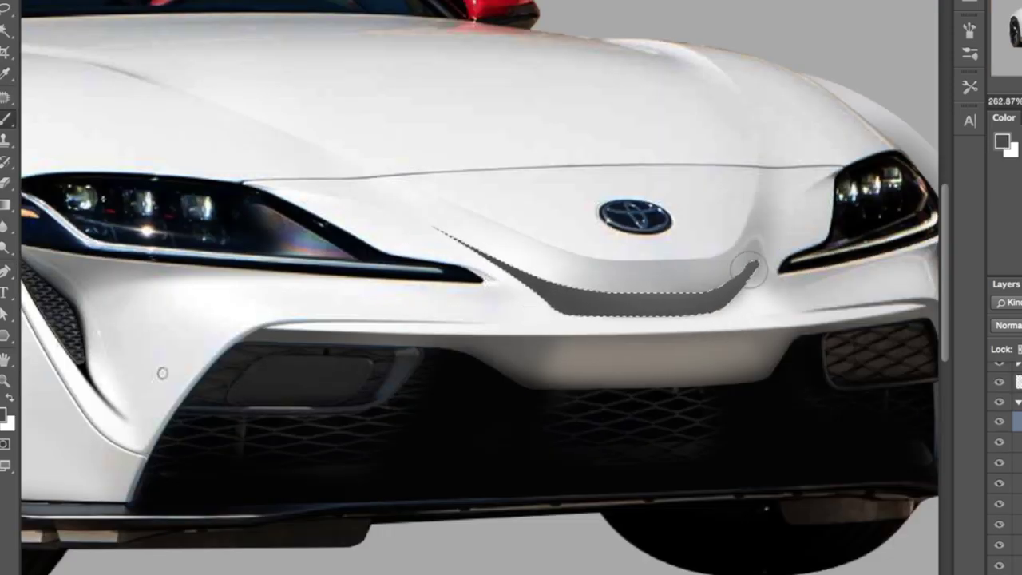
left_click(6, 227)
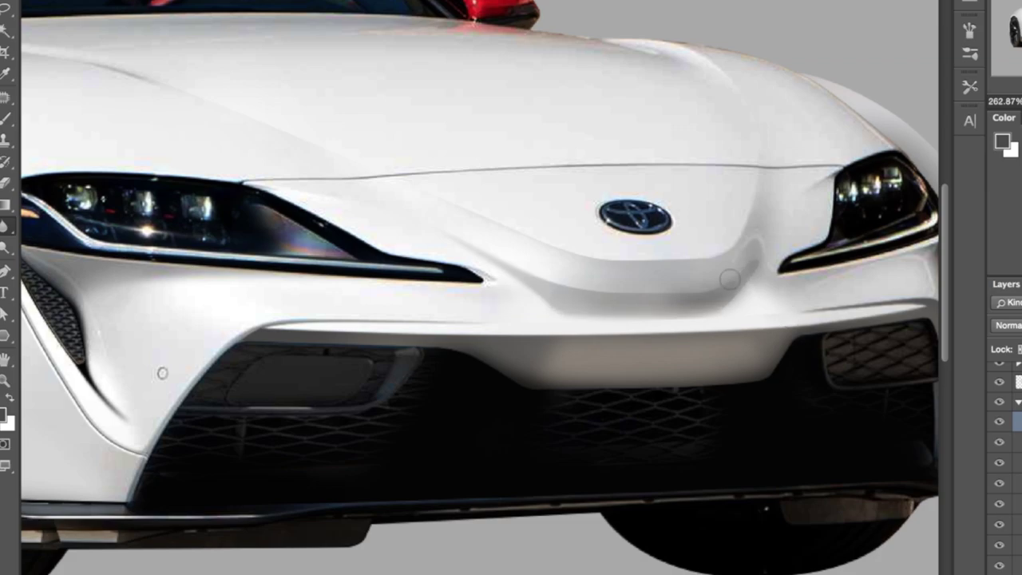
Toggle layer visibility to locate the nose panel's layer and touch up the shading near the upper bumper with the Eraser.
scroll(471, 257, "down", 10)
scroll(644, 377, "up", 5)
scroll(697, 279, "down", 1)
scroll(719, 273, "up", 10)
left_click(4, 0)
left_click(603, 346, "super")
left_click(1019, 372)
left_click(1000, 412)
left_click(999, 434)
left_click(999, 433)
left_click(998, 537)
left_click(1000, 536)
left_click(1018, 537)
key("e")
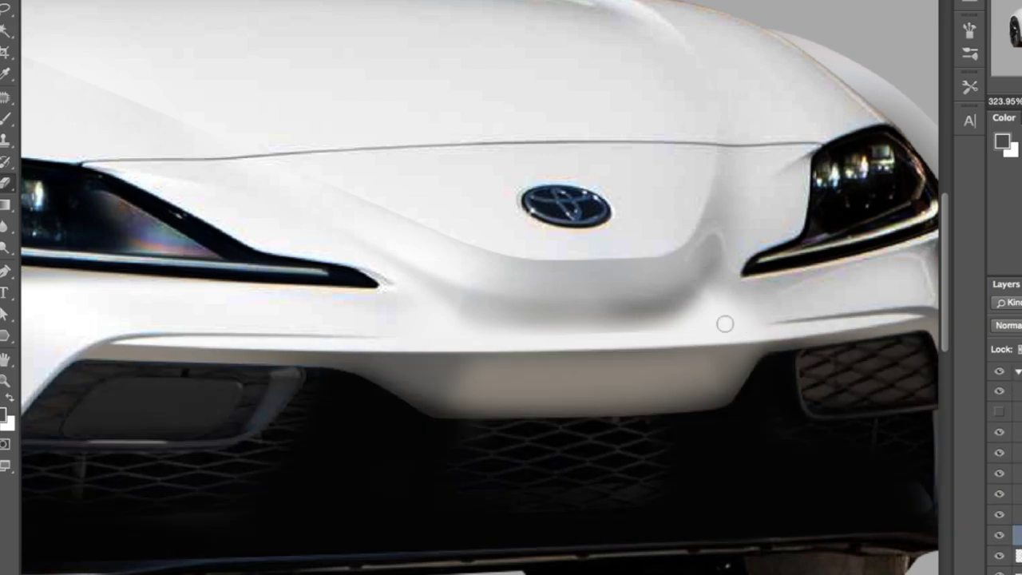
key("ctrl+0")
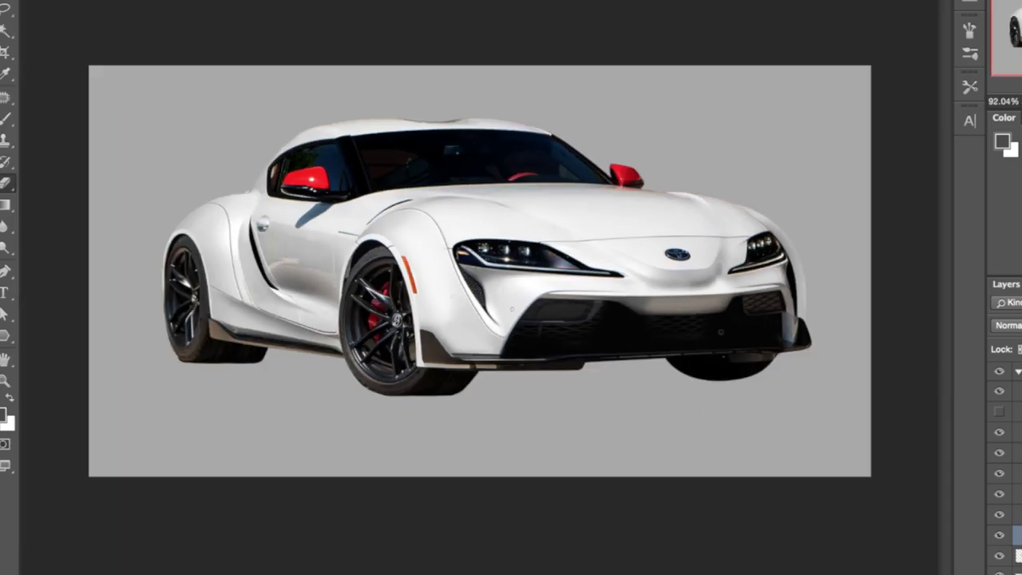
Change the background colour behind the car to a darker grey.
scroll(1017, 511, "down", 5)
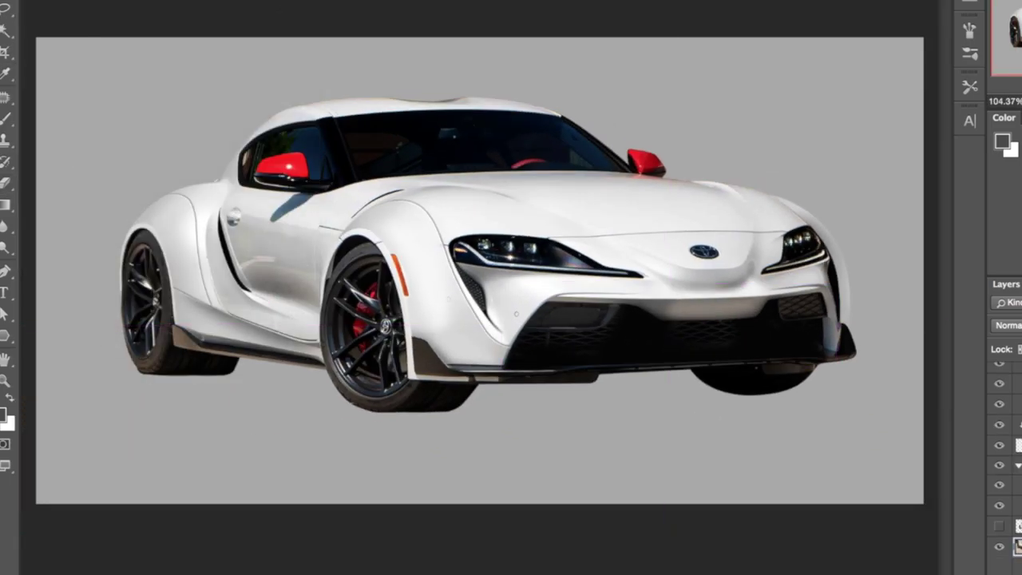
double_click(1019, 548)
left_click(582, 345)
left_click(859, 201)
left_click_drag(605, 187, 539, 174)
left_click(957, 44)
left_click(981, 178)
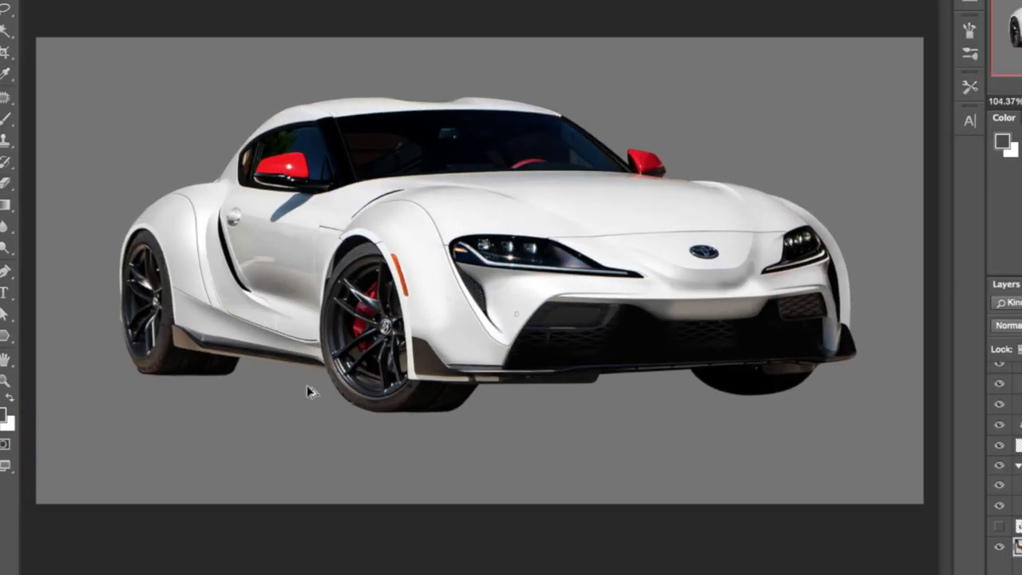
Crop a narrow strip off the lower edge of the canvas.
key("c")
left_click_drag(482, 505, 463, 487)
key("Return")
Outline the brown area beneath the black side skirt between the wheels with the Pen tool and turn it into a selection.
scroll(267, 345, "up", 2)
scroll(151, 347, "up", 5)
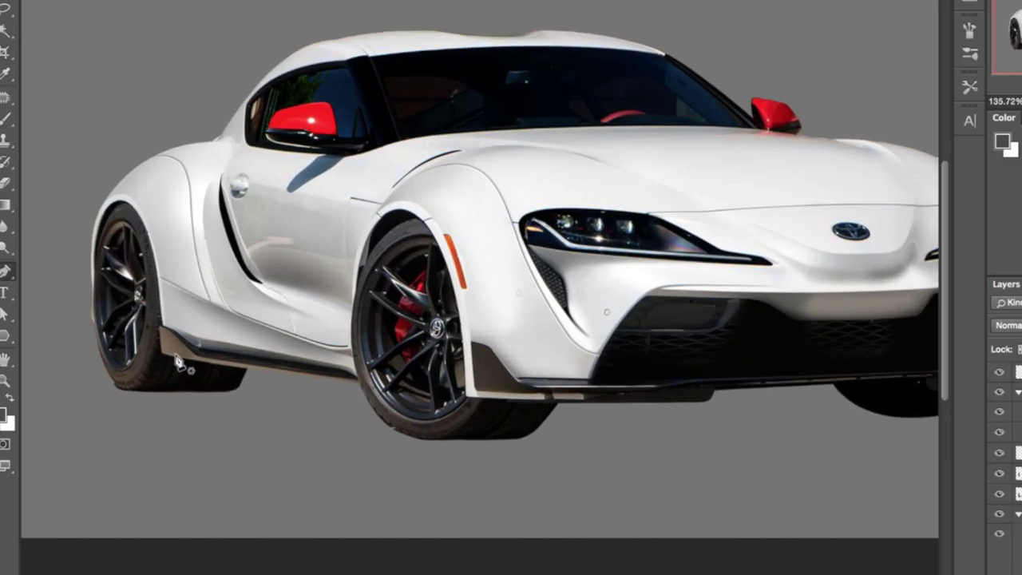
scroll(115, 355, "up", 3)
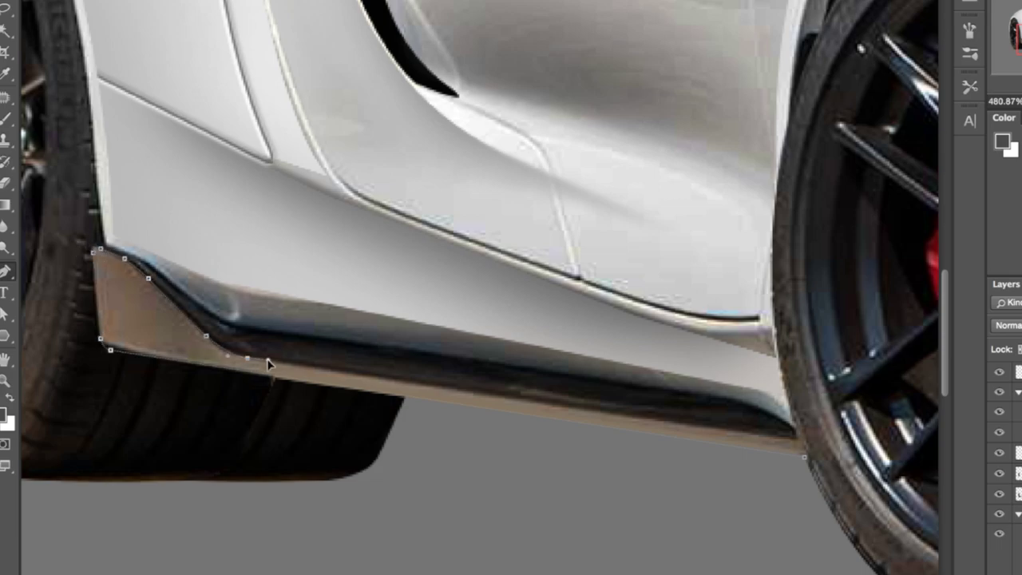
right_click(807, 463)
left_click(845, 520)
key("Return")
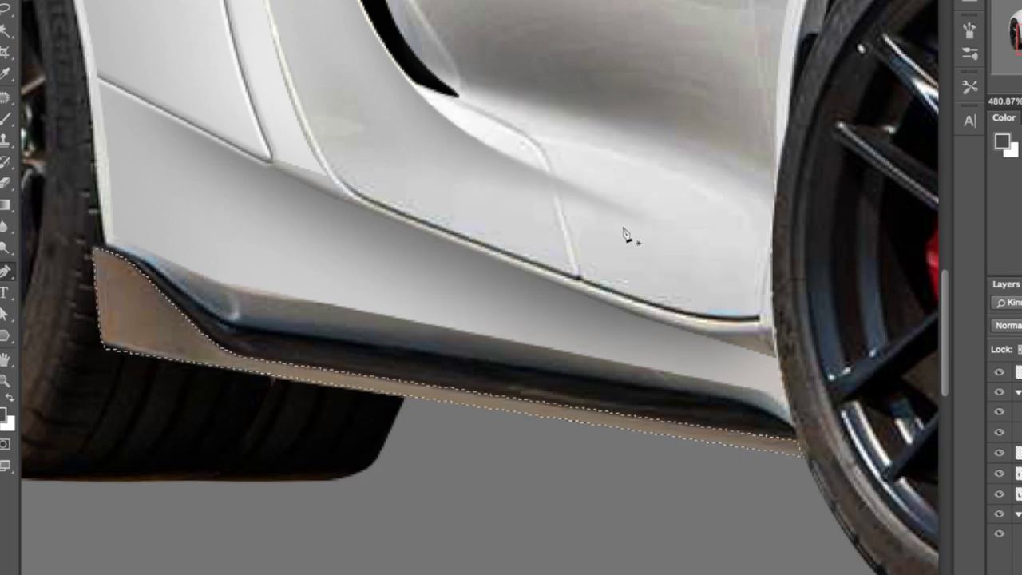
Paint the selected area beneath the side skirt dark grey on a new layer.
left_click(1018, 394)
scroll(1014, 447, "down", 3)
left_click(1018, 477)
left_click(1019, 497)
key("b")
key("ctrl+g")
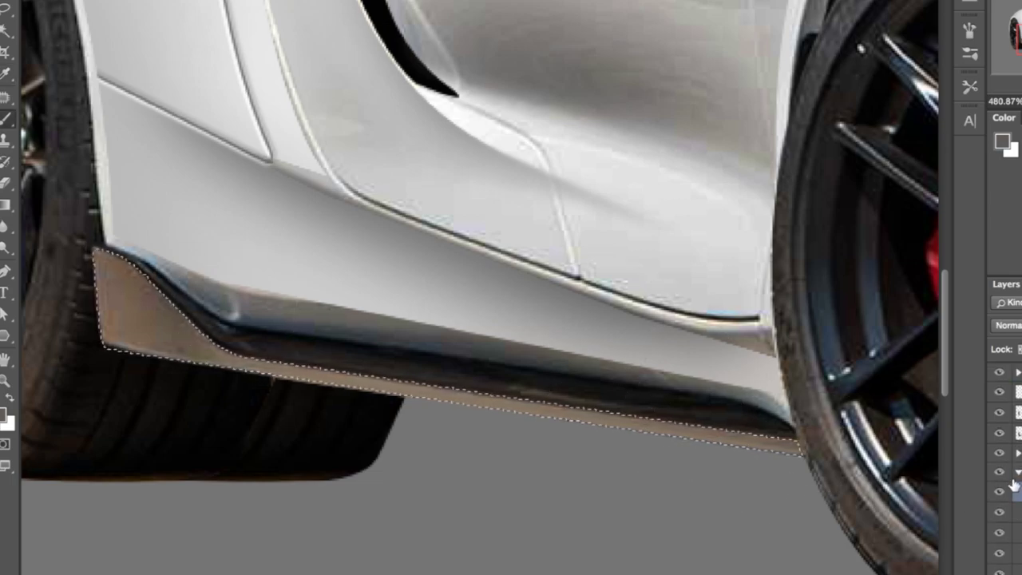
left_click(1019, 412)
key("ctrl+shift+n")
key("Return")
mouse_move(799, 443)
left_mouse_down()
mouse_move(188, 304)
mouse_move(828, 431)
left_mouse_up()
Shade the grey strip along the side skirt with a smaller soft brush, and deselect.
key("bracketleft")
key("bracketleft")
left_click(213, 334, "alt")
key("x")
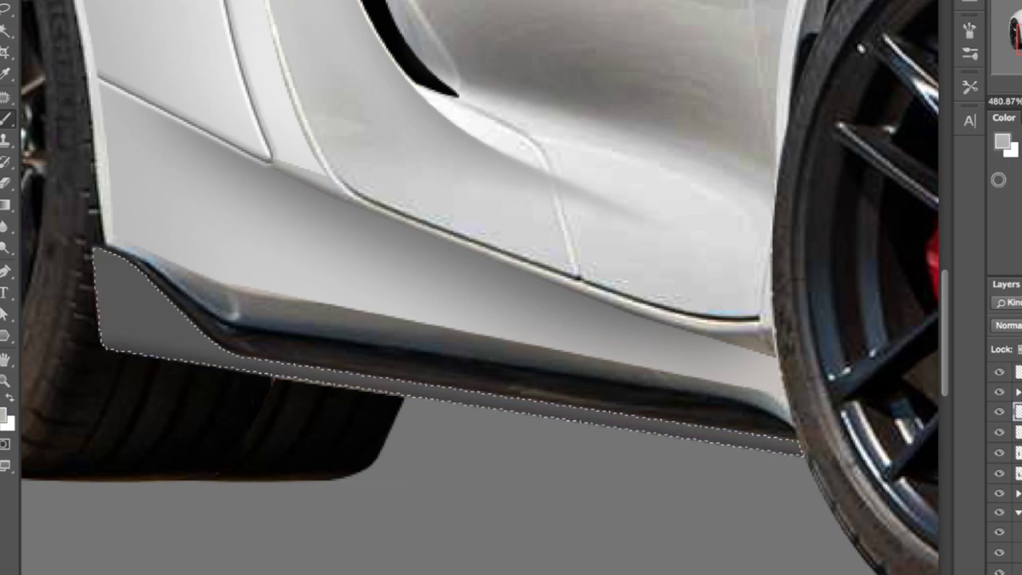
key("x")
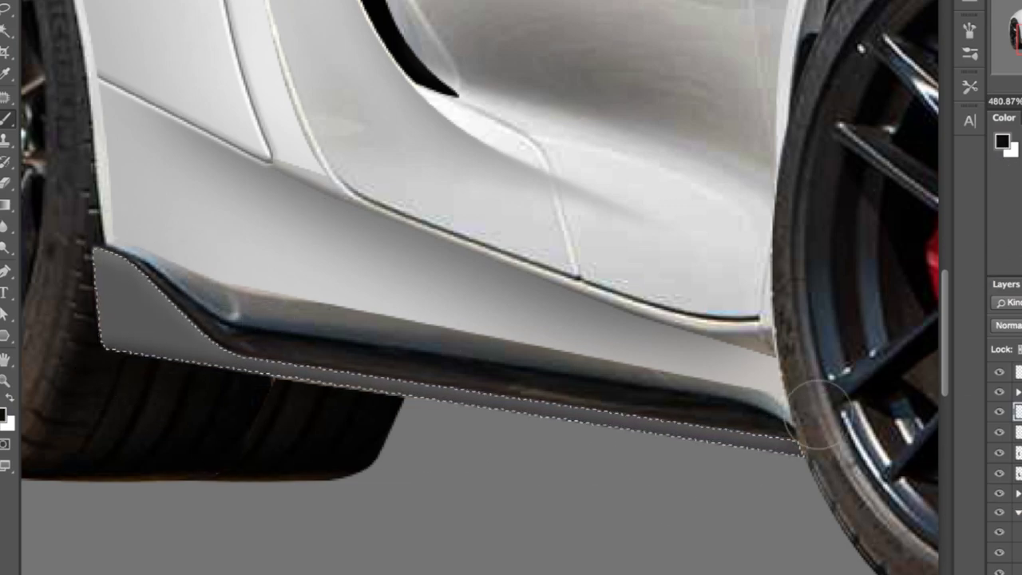
scroll(189, 373, "down", 5)
scroll(189, 373, "up", 4)
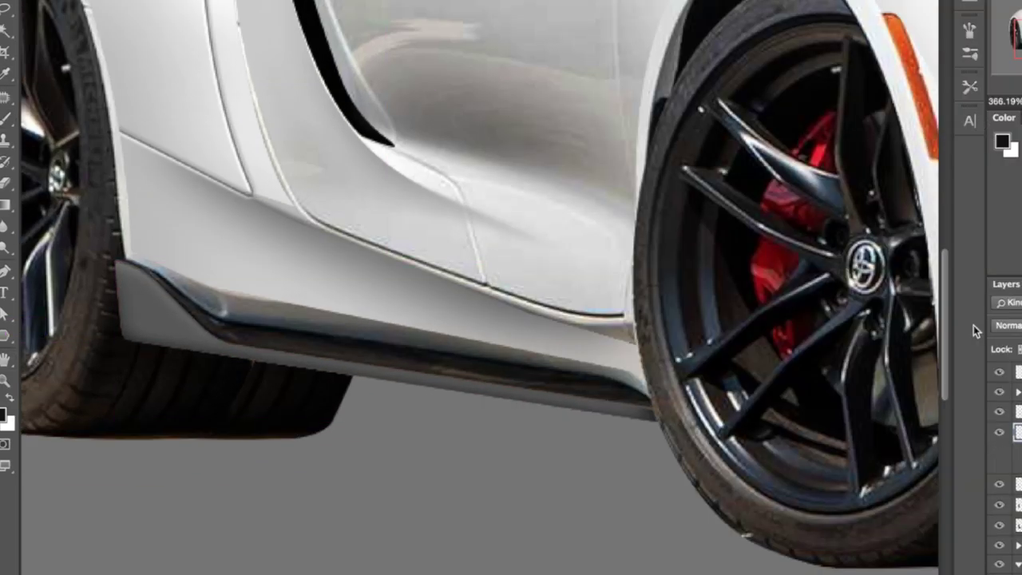
Outline the beige strip under the front splitter's wheel-side corner with the Pen tool and turn it into a selection.
scroll(548, 418, "down", 5)
scroll(670, 393, "up", 7)
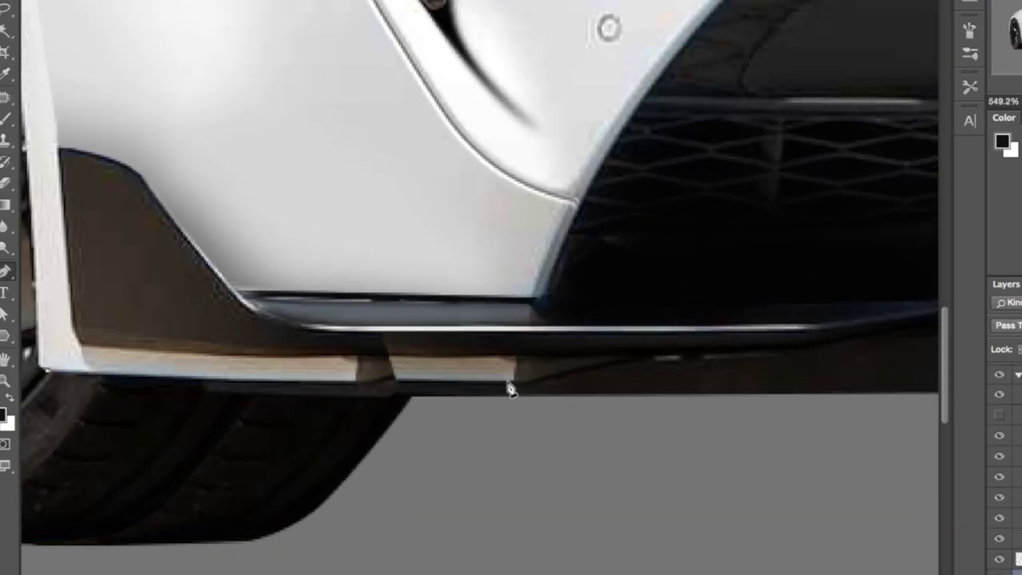
left_click_drag(84, 348, 22, 341)
right_click(84, 375)
left_click(120, 392)
left_click(671, 149)
Paint the strip under the splitter corner light grey on a new layer, sampling the colour from the car body, and deselect.
key("b")
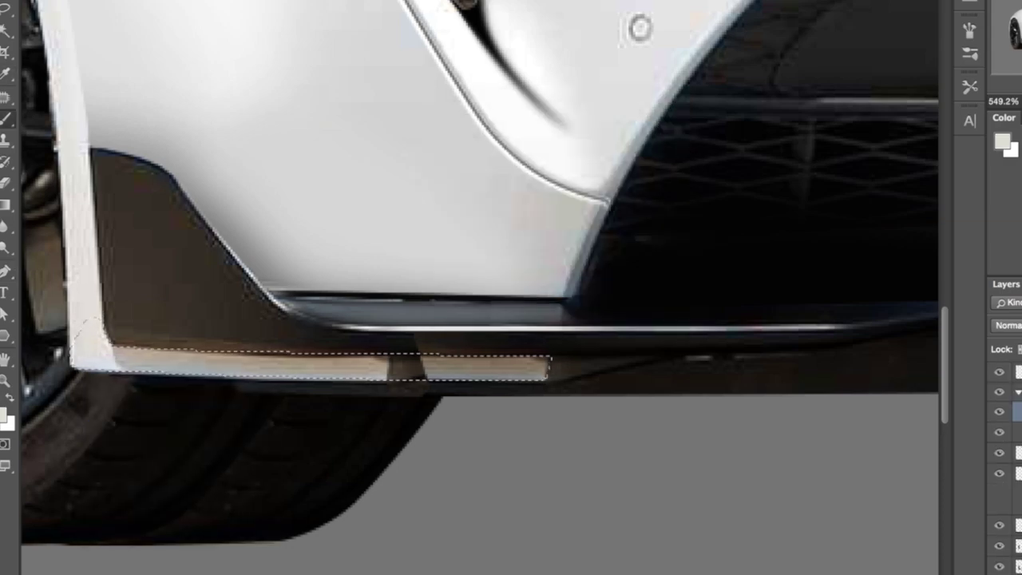
key("alt+shift+super+n")
left_click_drag(155, 338, 634, 327)
left_click(240, 310, "alt")
mouse_move(240, 309)
left_mouse_down()
mouse_move(298, 308)
mouse_move(261, 310)
left_mouse_up()
scroll(637, 400, "down", 10)
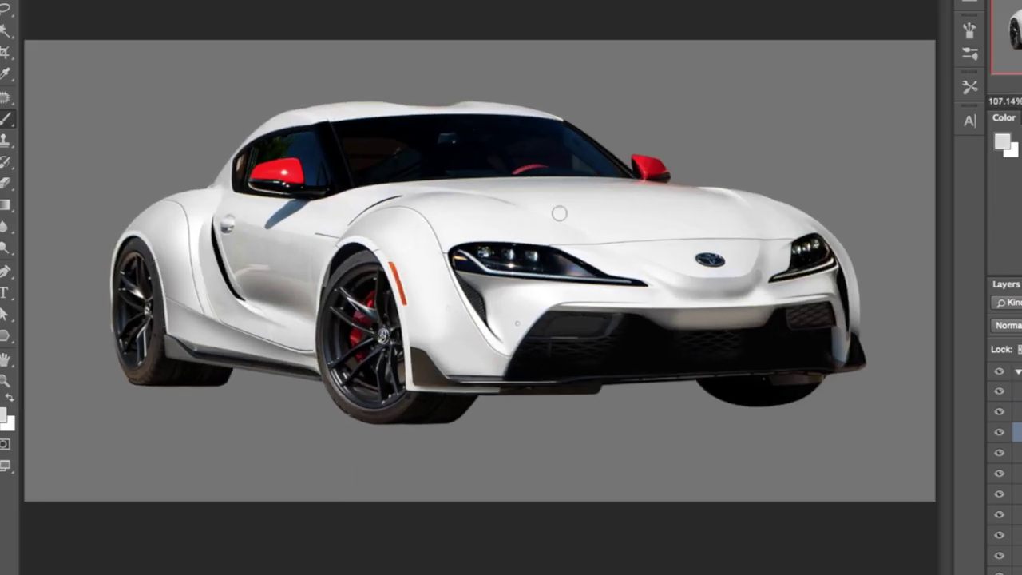
Outline the rear edge of the hood along the windshield with the Pen tool and make a selection with a 0-pixel feather.
key("p")
scroll(487, 182, "up", 4)
left_click_drag(453, 212, 527, 221)
left_click_drag(671, 215, 703, 211)
scroll(712, 211, "down", 3)
left_click_drag(909, 235, 537, 174)
left_click_drag(678, 157, 839, 187)
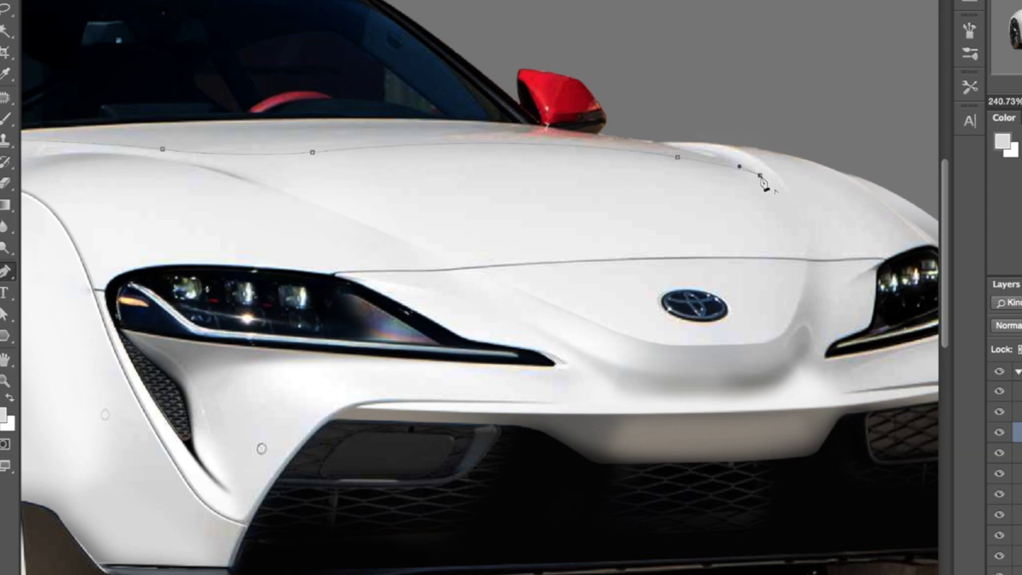
scroll(177, 174, "left", 5)
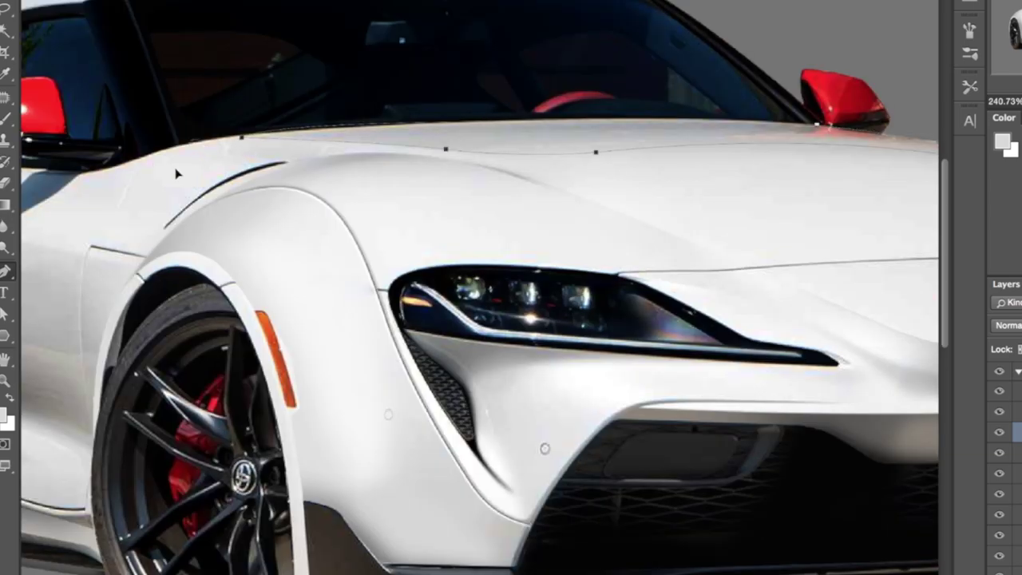
scroll(50, 170, "left", 1)
right_click(635, 26)
left_click(664, 87)
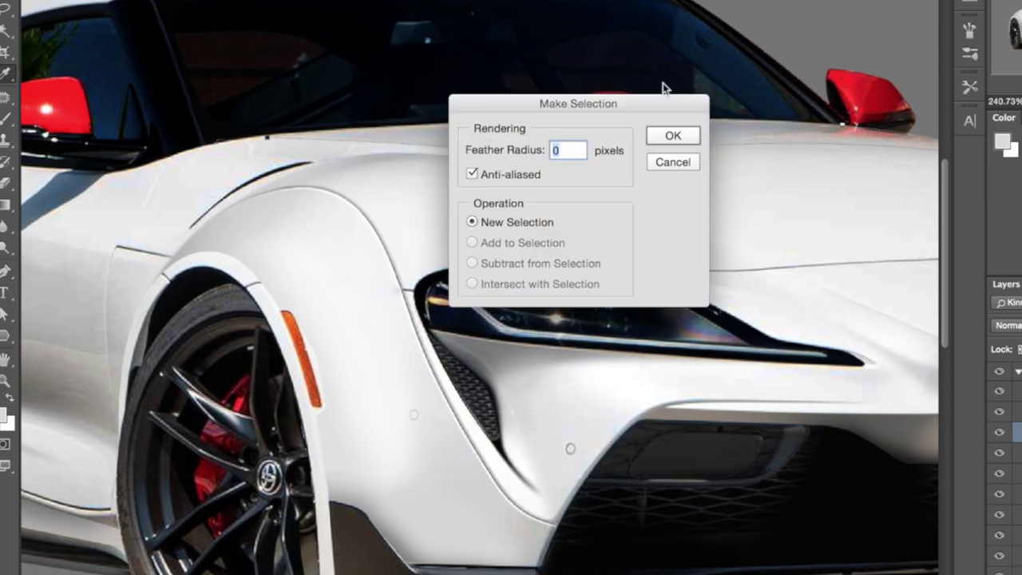
key("Return")
Brush soft shading in a sampled hood colour into the selected area by the windshield, deselect and soften it with the Blur tool.
key("i")
left_click(568, 134)
scroll(647, 212, "down", 3)
key("b")
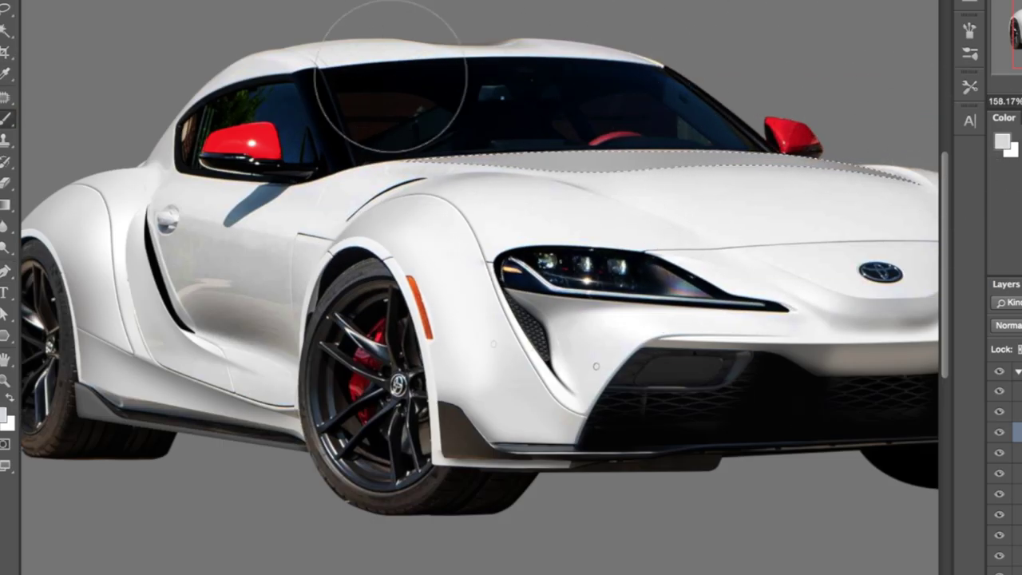
key("ctrl+0")
scroll(424, 196, "up", 2)
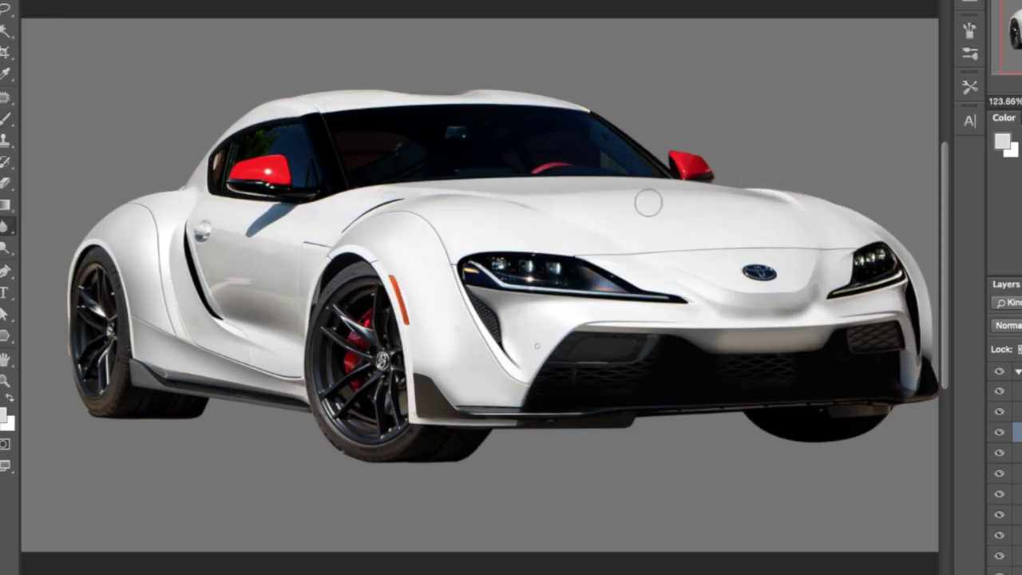
Reveal the original photo, outline the car's ground shadow with the Pen tool and isolate the selected shadow on its own layer.
scroll(653, 201, "down", 2)
scroll(501, 244, "up", 1)
key("p")
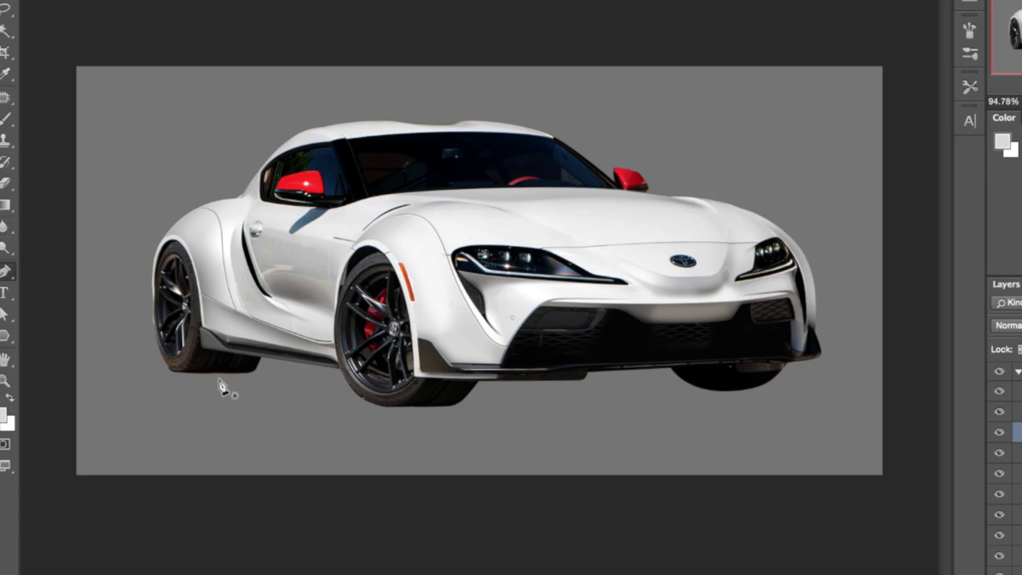
left_click(1000, 526)
left_click(999, 526)
left_click(999, 527)
scroll(768, 398, "up", 3)
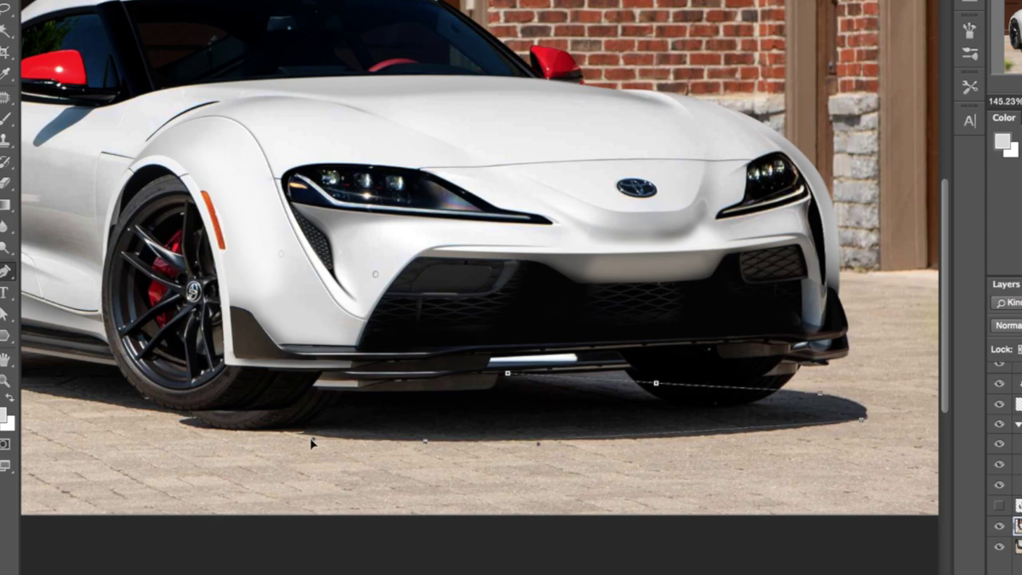
scroll(643, 445, "down", 1)
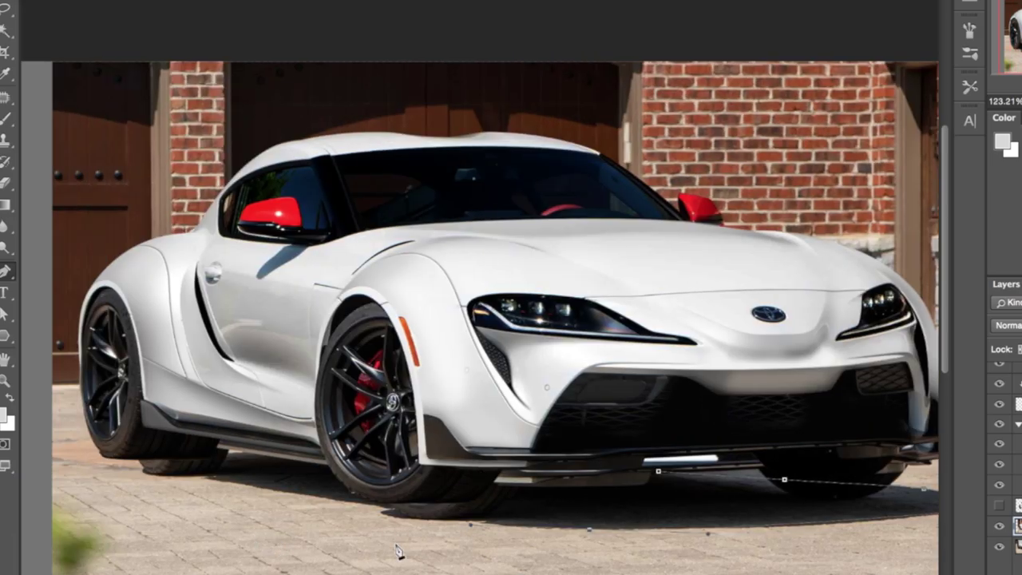
left_click(209, 463)
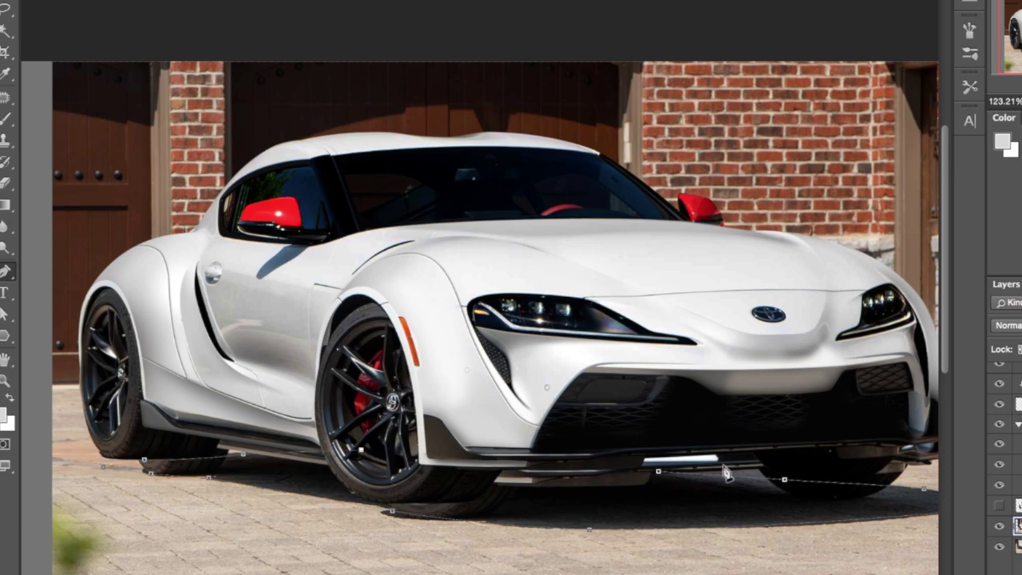
right_click(658, 472)
left_click(725, 555)
key("Return")
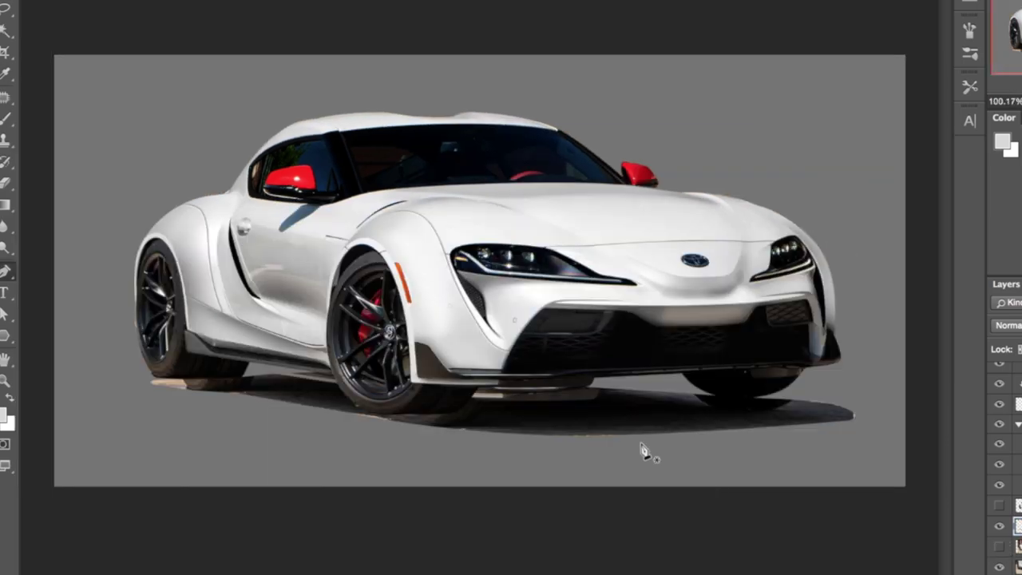
Turn the isolated ground shadow black and warp it to fit beneath the car.
left_click_drag(641, 450, 535, 406)
left_click(944, 39)
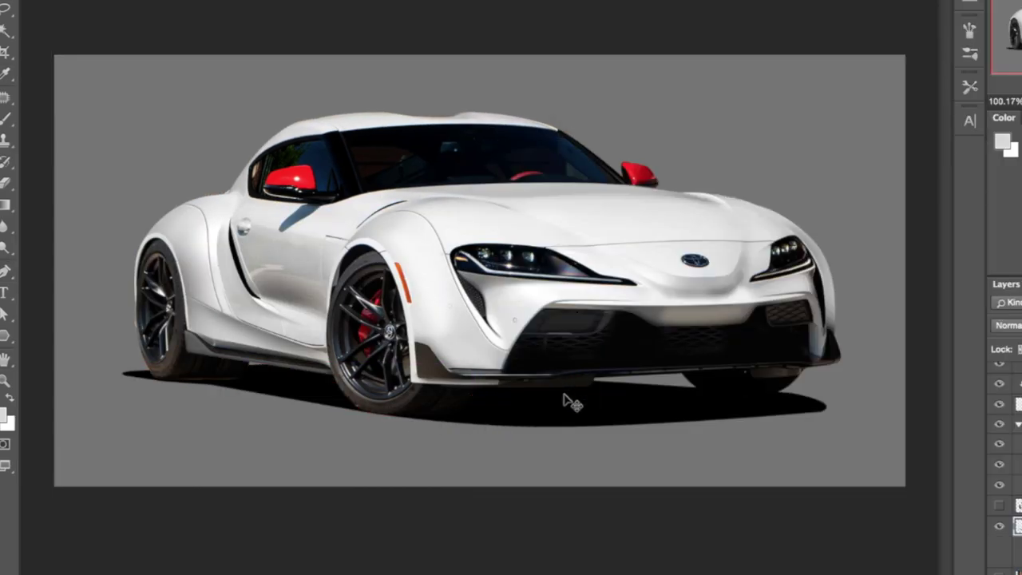
key("super+t")
left_click_drag(829, 427, 841, 401)
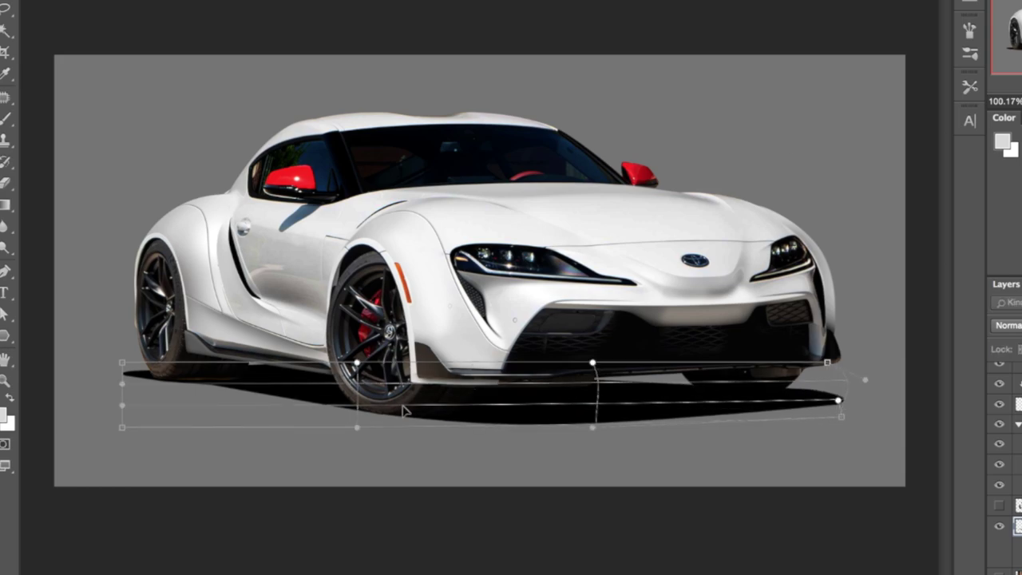
key("Return")
left_click_drag(791, 344, 647, 375)
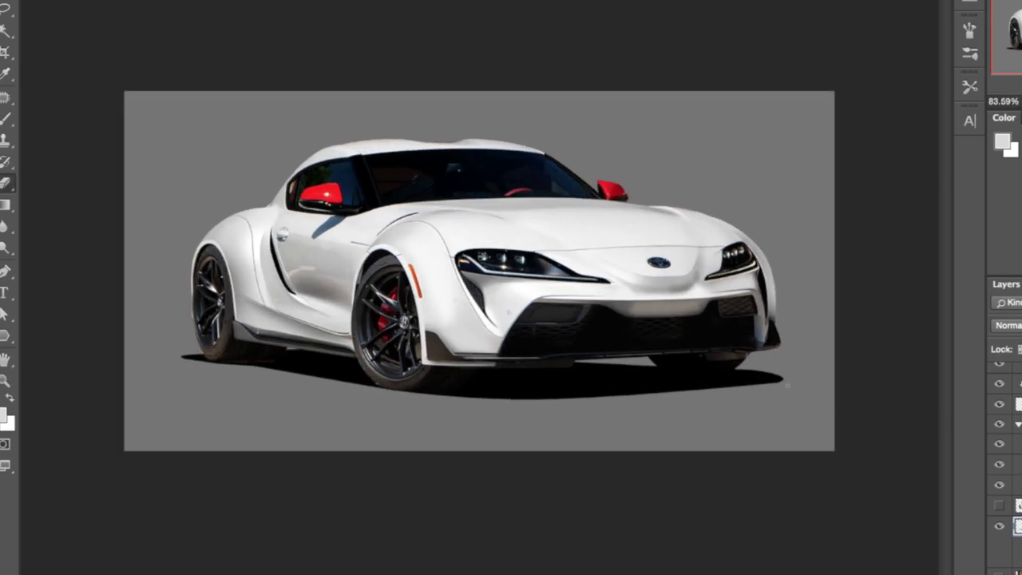
Soften and fade the outer edges of the black ground shadow beneath the car with the Blur and Eraser tools.
left_click_drag(786, 404, 800, 394)
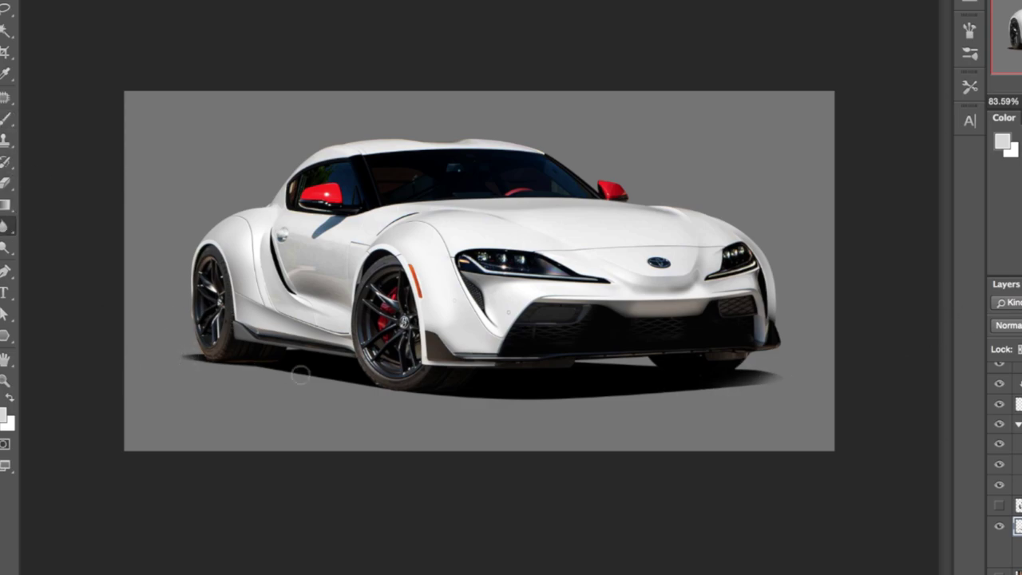
key("b")
key("ctrl+z")
key("e")
mouse_move(456, 421)
left_mouse_down()
mouse_move(389, 417)
mouse_move(431, 430)
mouse_move(706, 422)
left_mouse_up()
left_click_drag(305, 404, 365, 456)
scroll(521, 343, "down", 10)
scroll(521, 343, "up", 10)
left_click_drag(591, 429, 695, 414)
key("v")
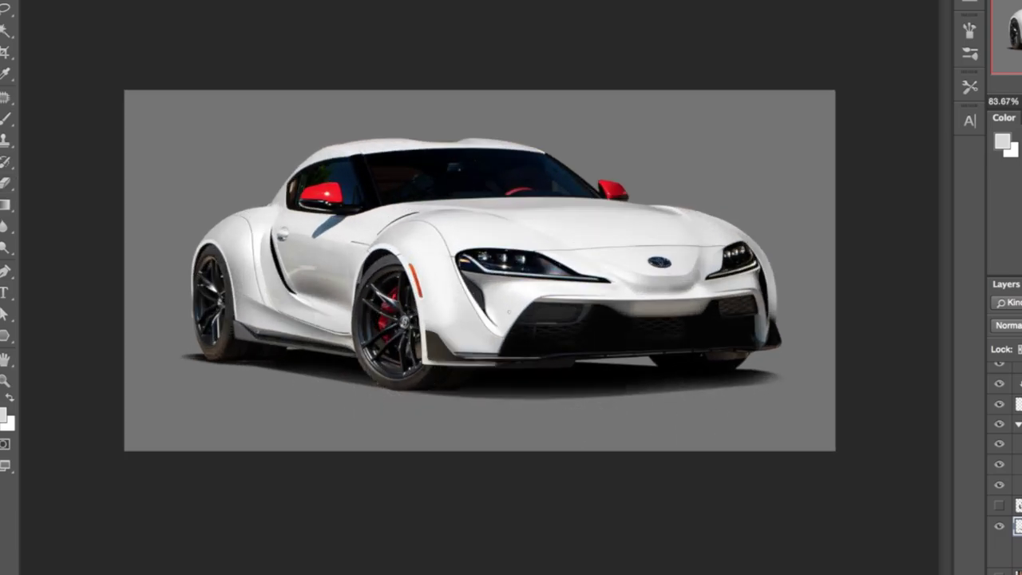
Desaturate the car body, including the red mirrors, with a clipped Hue/Saturation adjustment on the Master channel.
scroll(605, 329, "up", 3)
scroll(604, 254, "down", 2)
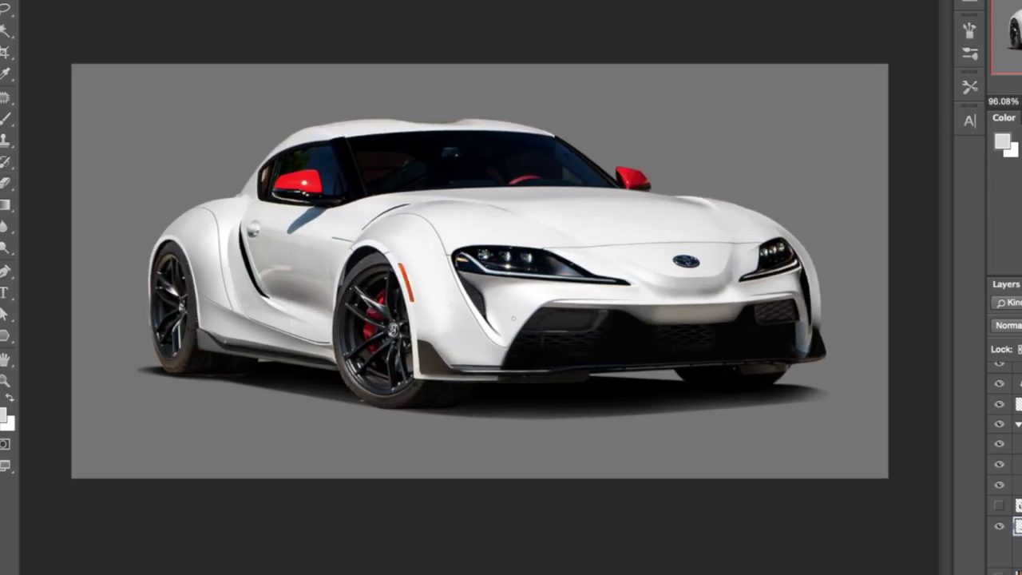
scroll(1014, 463, "up", 5)
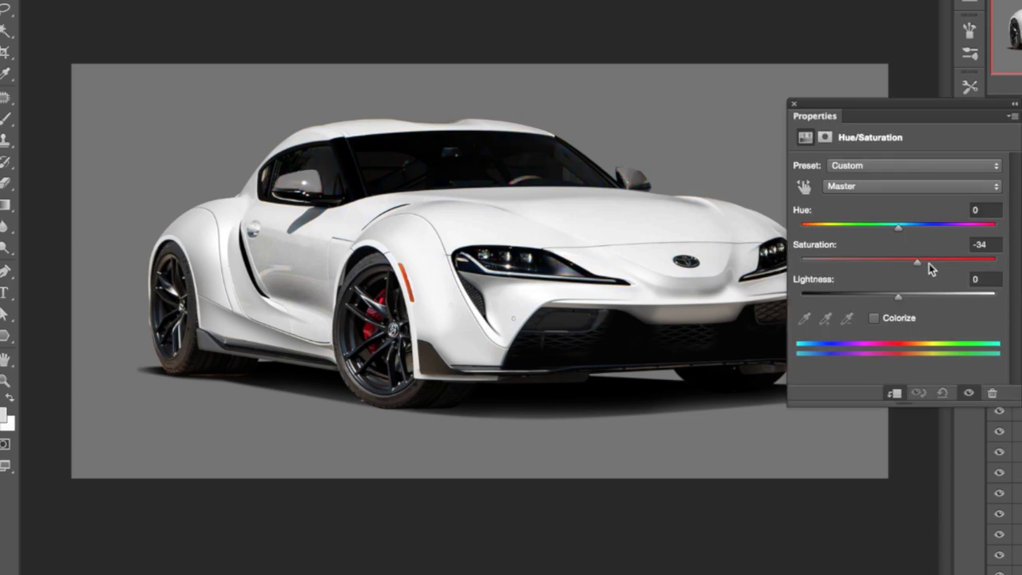
left_click_drag(929, 265, 800, 264)
left_click(794, 104)
Paint black on the Hue/Saturation mask over the steering wheel to bring back its red colour.
scroll(576, 269, "down", 3)
scroll(575, 270, "up", 7)
scroll(575, 269, "down", 5)
scroll(606, 288, "up", 6)
key("d")
key("b")
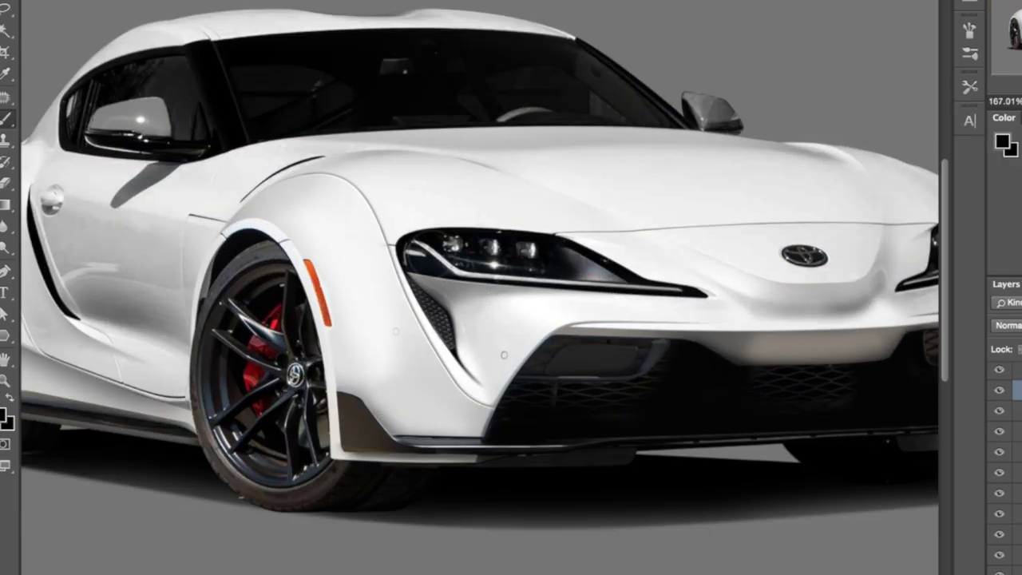
key("ctrl+0")
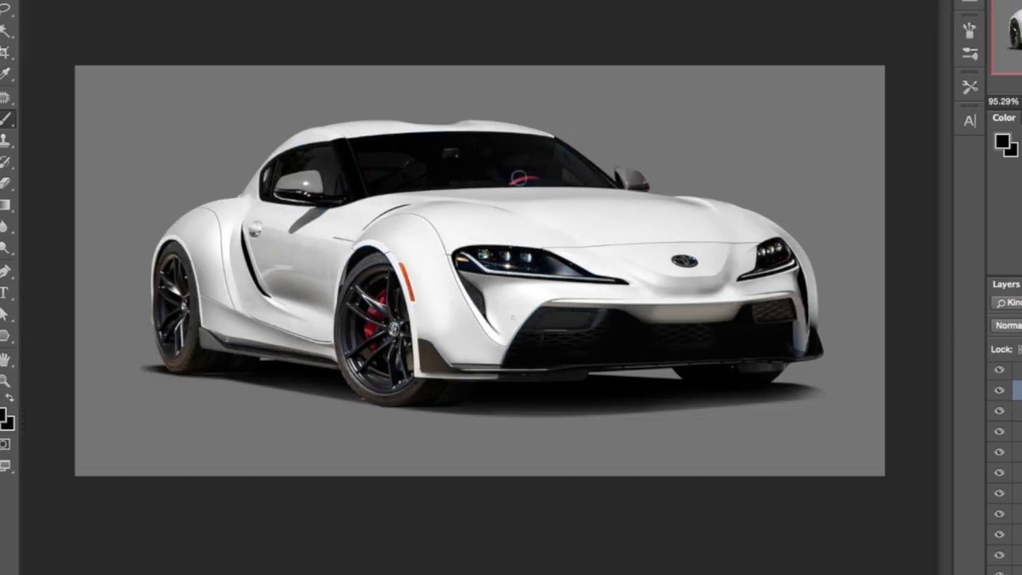
key("ctrl+plus")
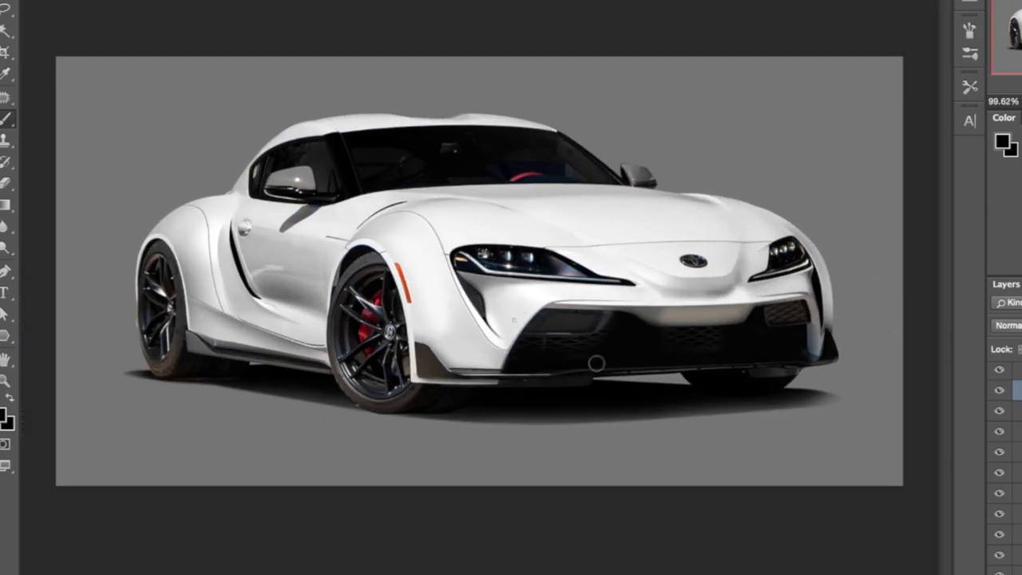
Identify the front wheel's layer by toggling visibility and erase the stray light specks along the tyre's lower outer edge.
scroll(388, 357, "up", 5)
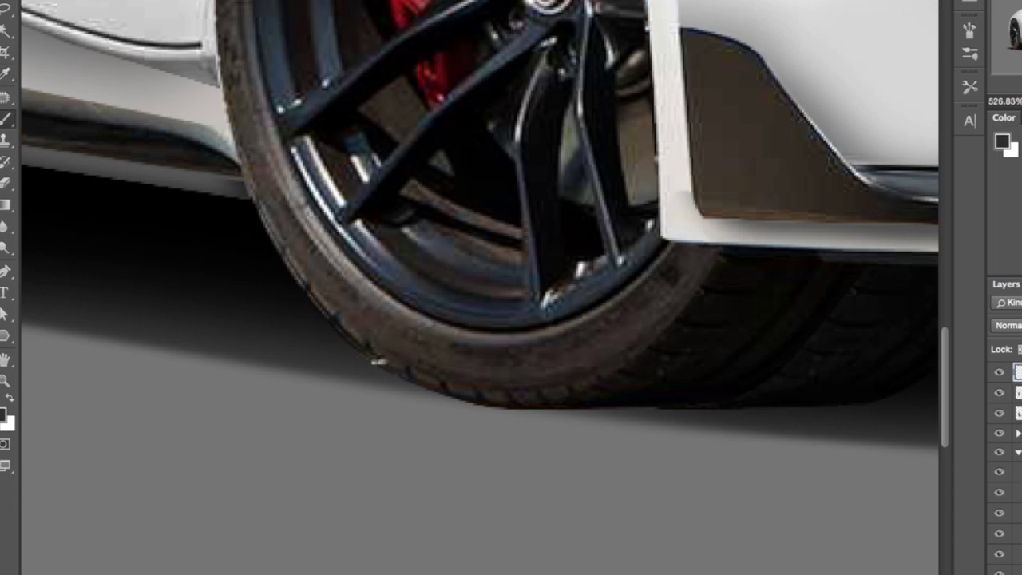
key("bracketleft")
key("bracketleft")
key("bracketleft")
key("bracketleft")
scroll(1004, 440, "up", 4)
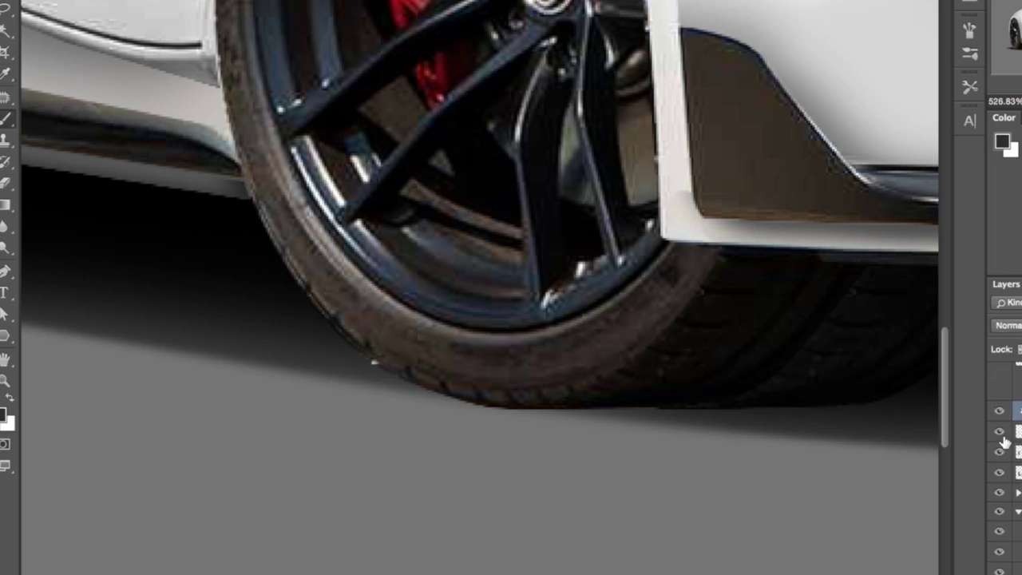
left_click(1000, 549)
left_click(1000, 549)
left_click(1018, 549)
key("e")
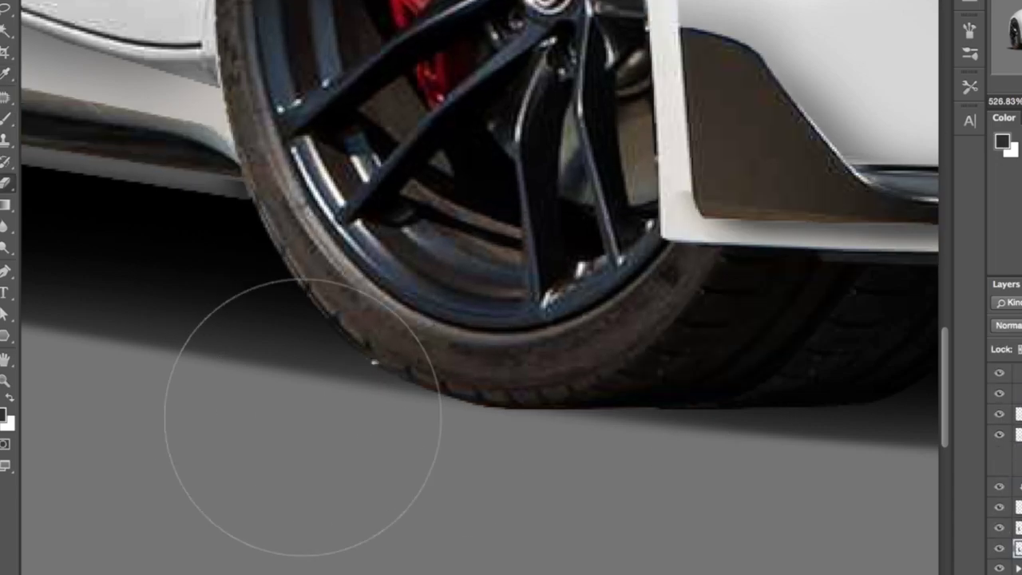
key("bracketleft")
key("bracketleft")
key("bracketleft")
key("bracketleft")
key("bracketleft")
left_click(367, 383)
left_click(48, 0)
left_click_drag(96, 9, 186, 13)
scroll(274, 281, "down", 8)
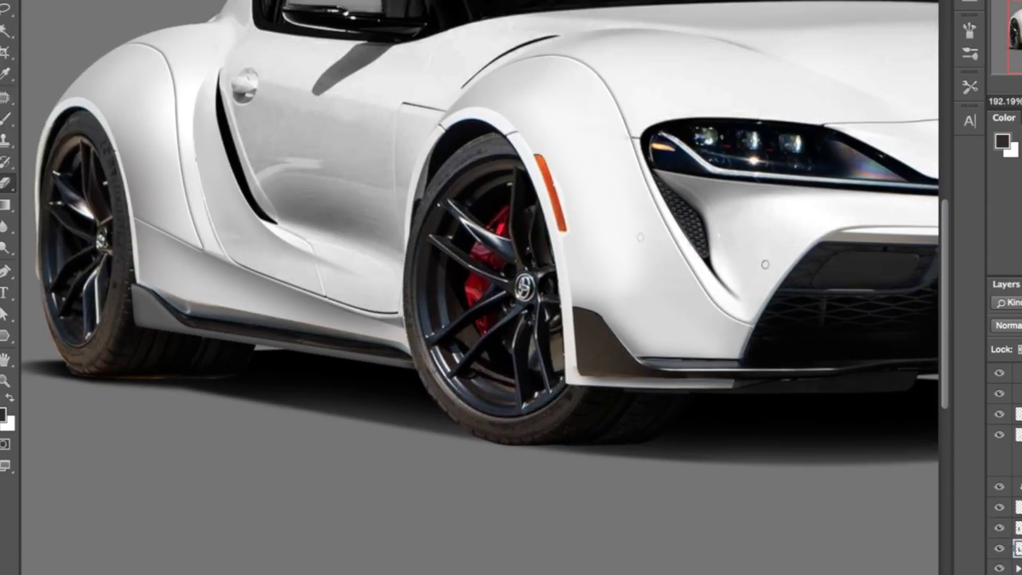
Select the neighbouring wheel layers and merge them into one layer.
left_click(1017, 508)
left_click(5, 227)
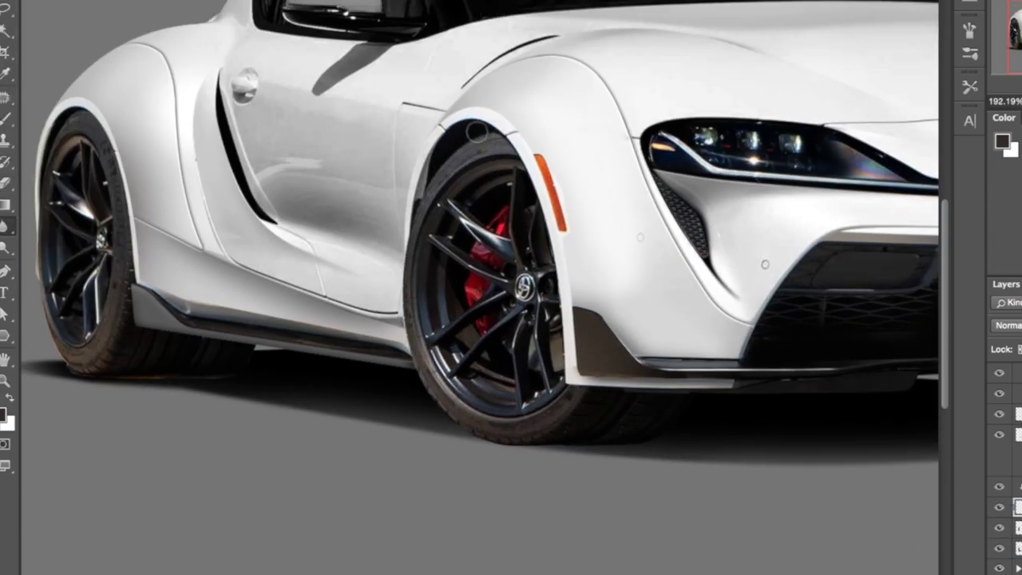
left_click(382, 0)
left_click(1018, 486)
left_click(1018, 528, "shift")
right_click(1019, 528)
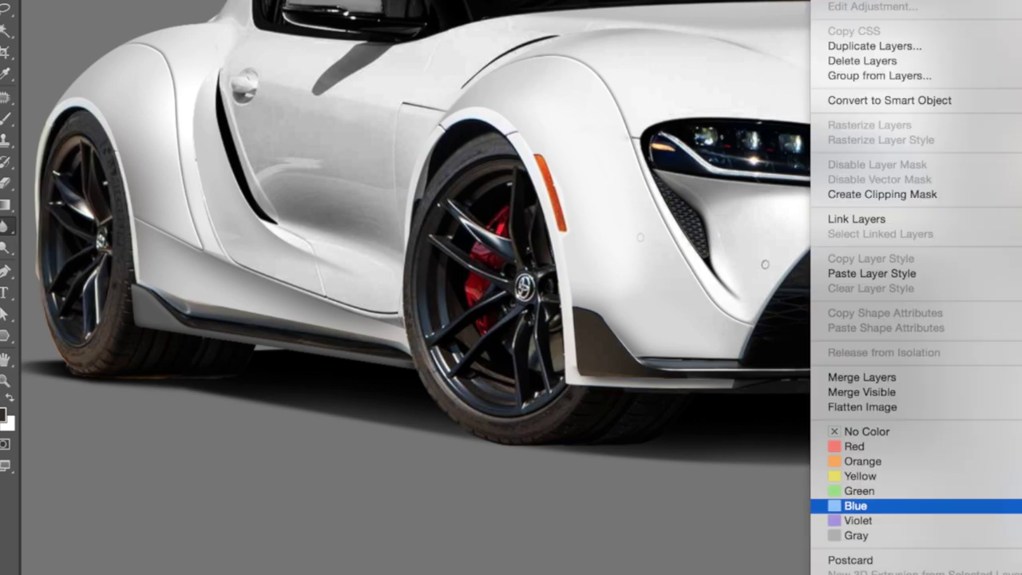
left_click(906, 377)
Add a Hue/Saturation adjustment to the merged wheel layer and remove the colour cast from the front wheel.
left_click(381, 0)
mouse_move(416, 151)
left_click(620, 185)
scroll(559, 203, "down", 8)
scroll(487, 210, "up", 2)
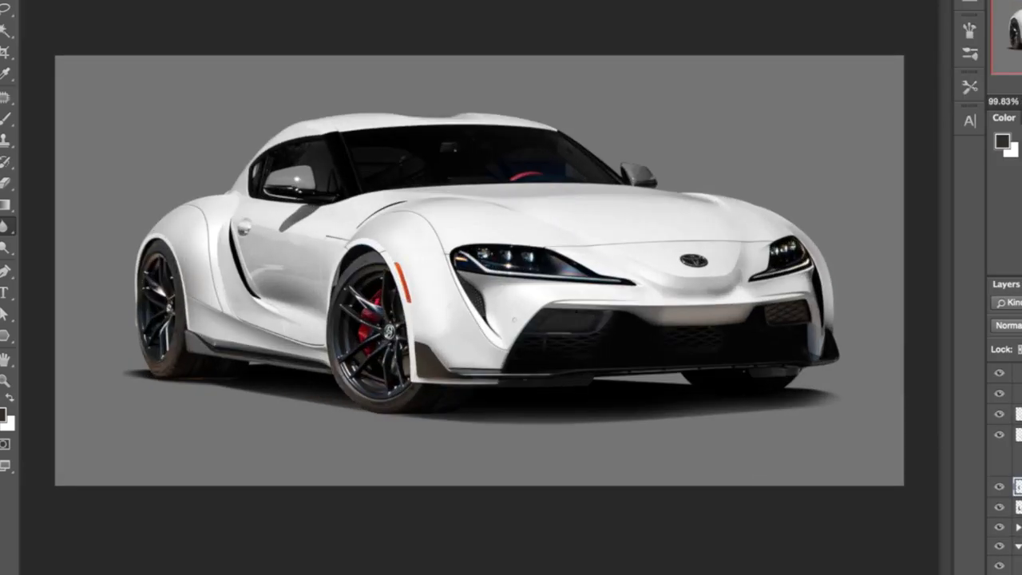
left_click(794, 105)
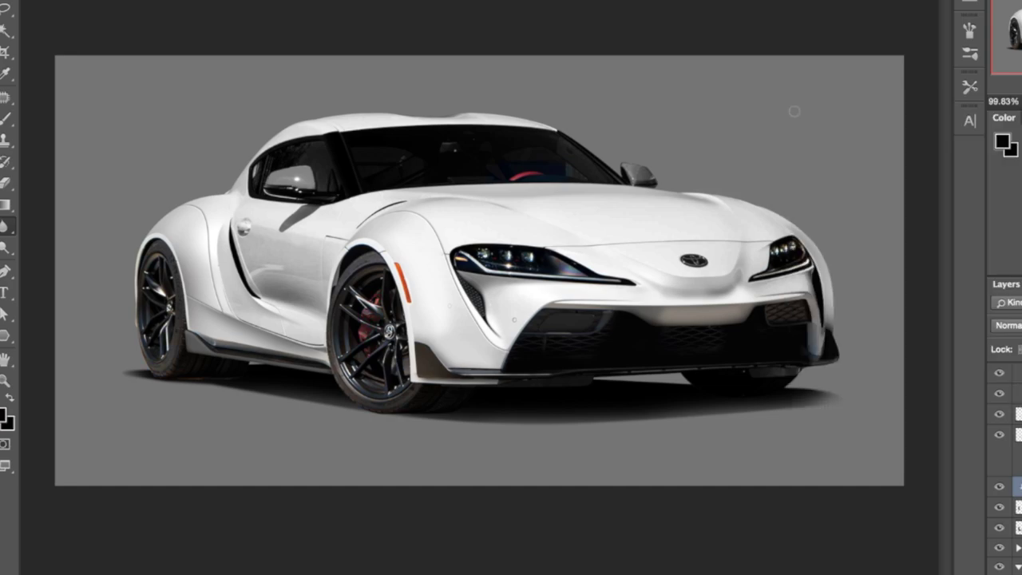
Brush black on the wheel adjustment's mask over the front brake caliper to restore its red.
scroll(374, 317, "up", 10)
left_click(60, 1)
left_click(386, 215)
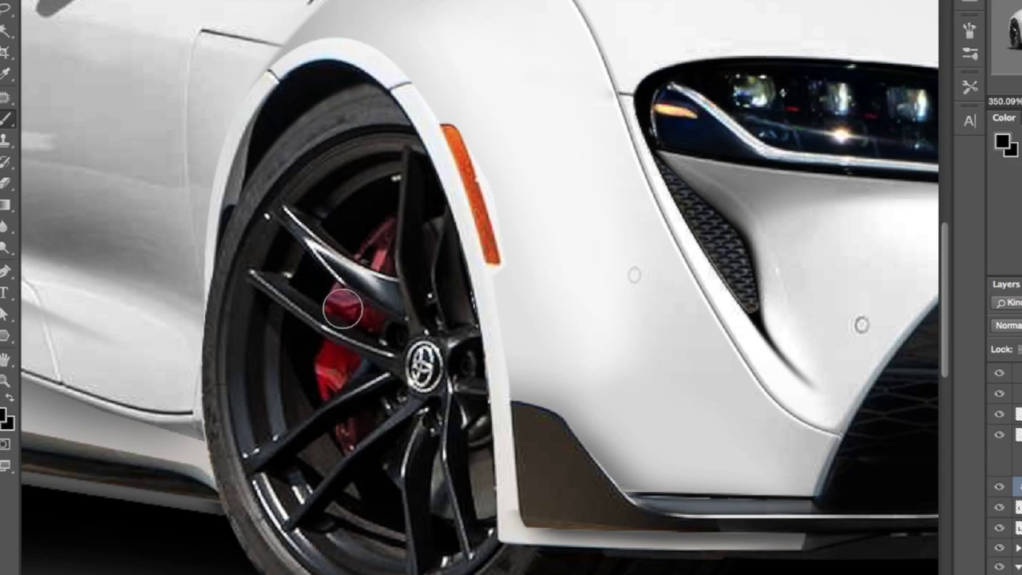
Outline the inner part of the rear tyre beneath the side skirt with the Pen tool and make a selection.
scroll(344, 443, "down", 10)
scroll(92, 431, "up", 6)
scroll(302, 488, "down", 4)
scroll(302, 489, "up", 3)
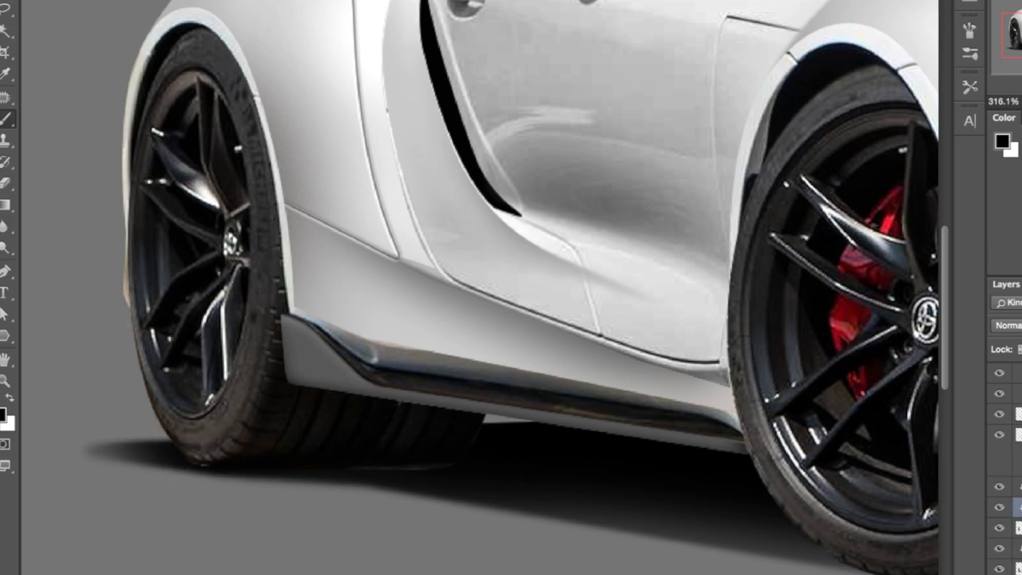
key("v")
left_click(343, 431)
left_click(1000, 458)
left_click(1000, 458)
left_click(481, 484)
left_click(512, 416)
right_click(512, 414)
left_click(576, 512)
left_click(676, 145)
Delete the selected inner part of the rear tyre from its layer and deselect.
key("Delete")
left_click(663, 130)
left_click(1017, 479)
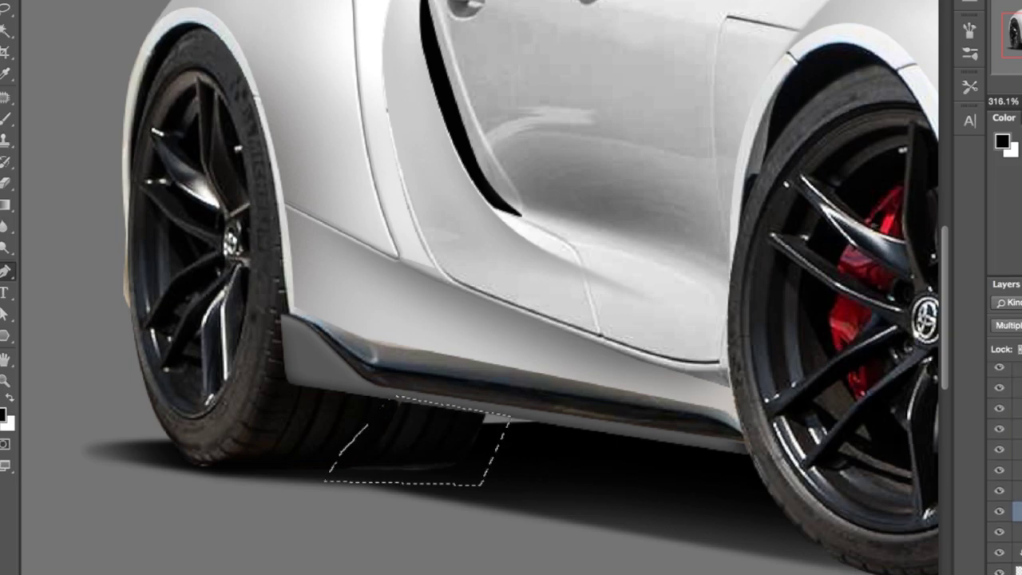
left_click(1019, 532)
key("Delete")
key("super+d")
Outline the inner part of the front tyre beneath the bumper with the Pen tool and delete the selected area.
scroll(504, 224, "down", 10)
scroll(479, 271, "up", 3)
scroll(301, 261, "down", 2)
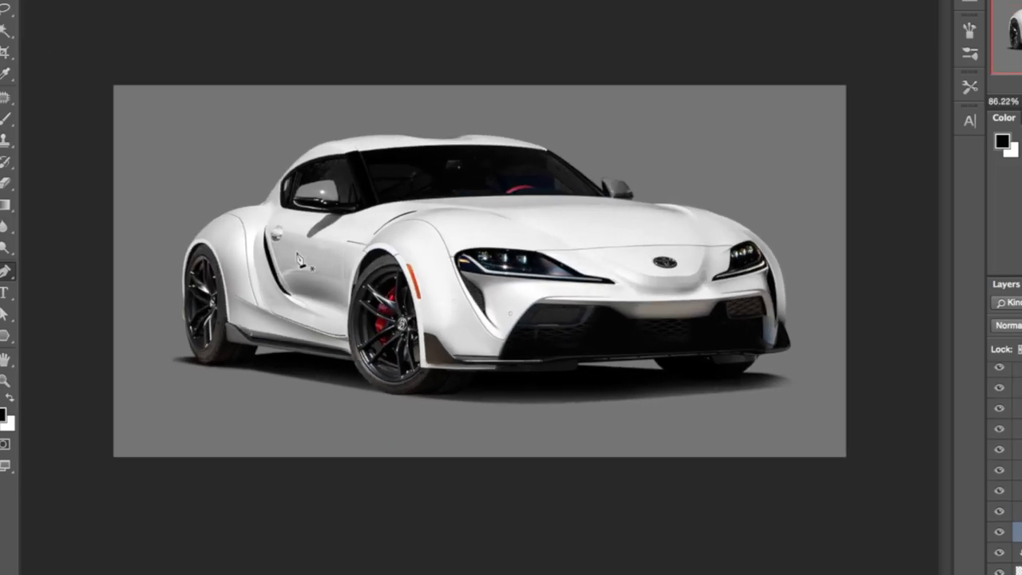
scroll(413, 382, "up", 3)
key("v")
left_click(499, 424)
left_click(414, 438)
left_click(474, 454)
left_click(645, 443)
left_click(646, 338)
left_click(516, 335)
right_click(513, 335)
key("Delete")
key("e")
scroll(506, 448, "down", 5)
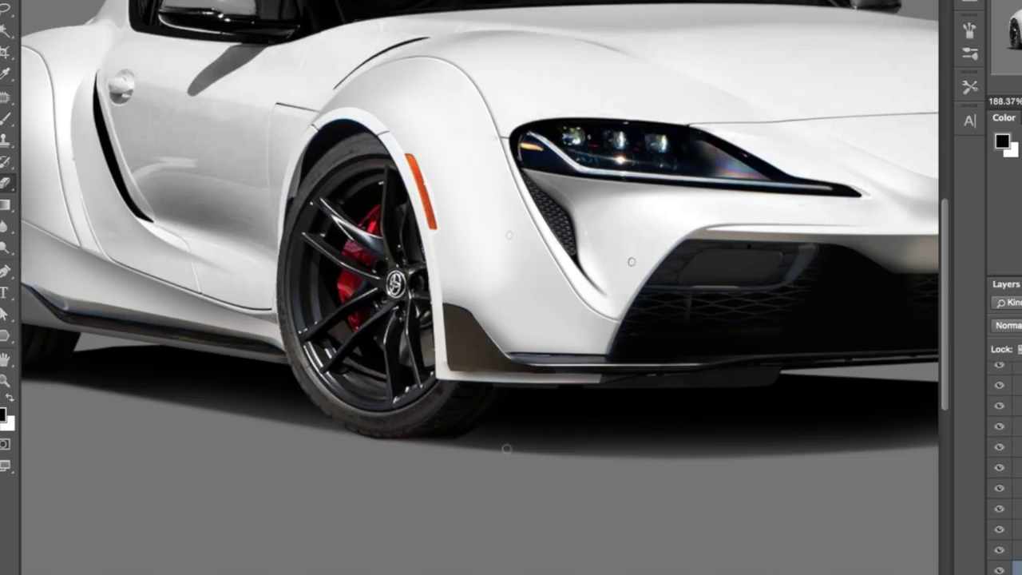
Select the ground-shadow layer and soften the shadow's hard edge in the gap beneath the front bumper with the Blur tool.
scroll(655, 361, "up", 5)
key("r")
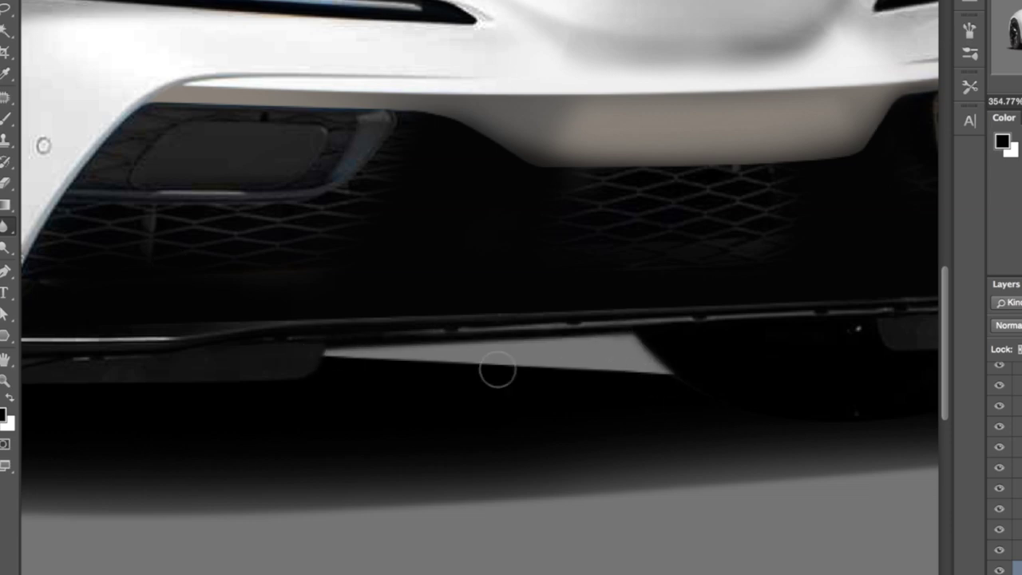
scroll(869, 356, "down", 3)
left_click(490, 359, "super")
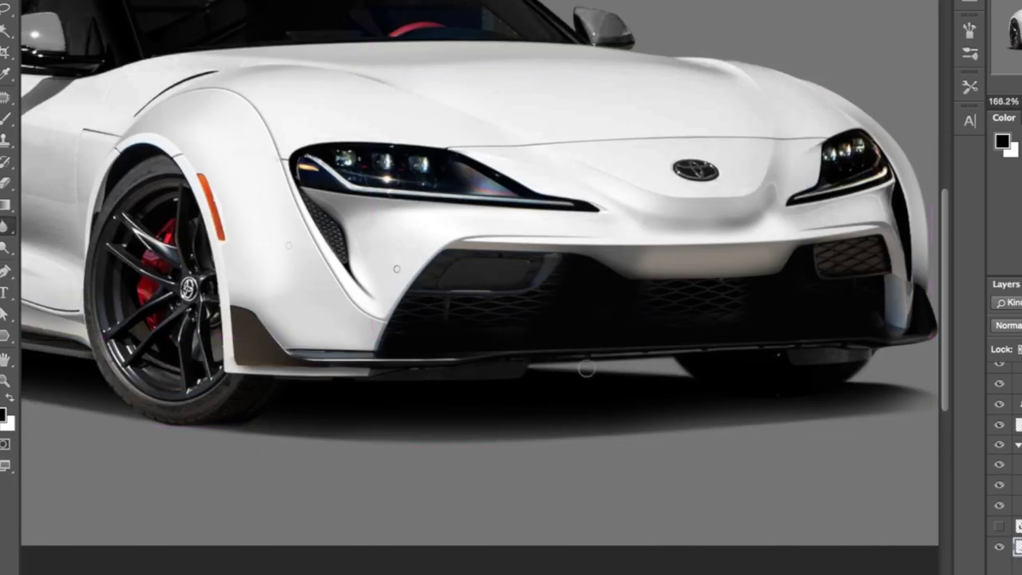
scroll(379, 154, "down", 4)
scroll(158, 152, "up", 2)
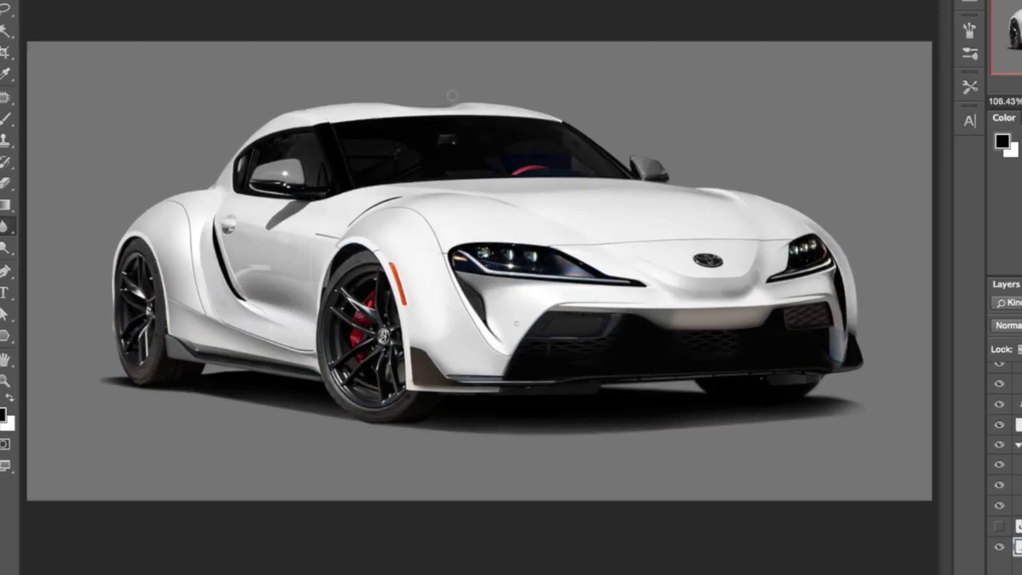
Outline the cabin area with the Pen tool, starting along the rear fender top below the side window, and make a selection.
key("p")
scroll(228, 188, "up", 5)
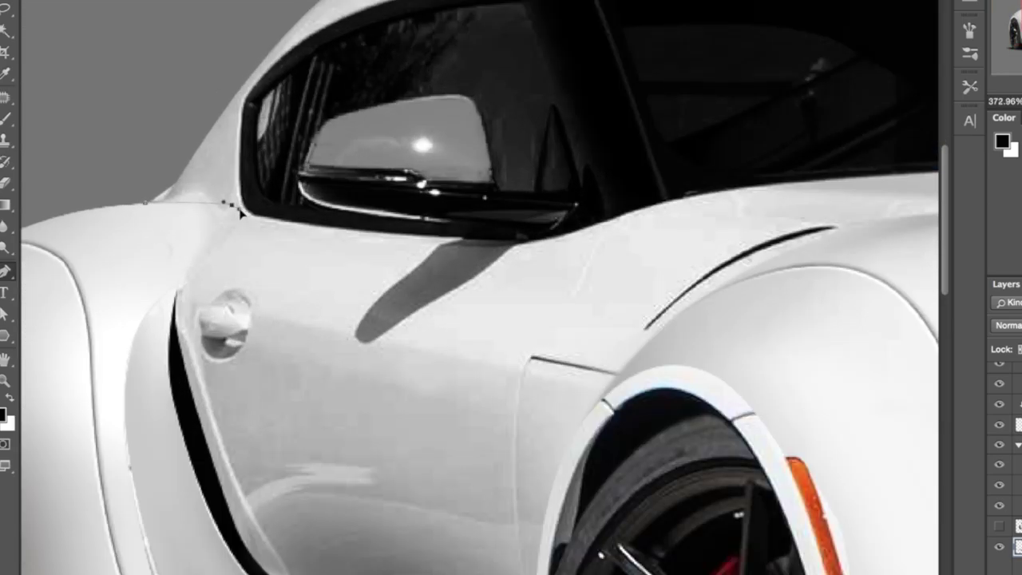
scroll(513, 243, "down", 4)
left_click(596, 208)
left_click(811, 198)
left_click(907, 132)
left_click(388, 162)
right_click(373, 223)
left_click(422, 322)
Find the car layer holding the selected cabin area and copy the selection onto a new layer.
left_click(1019, 527)
scroll(1018, 479, "up", 5)
left_click(1018, 445)
scroll(1019, 445, "up", 4)
left_click(1018, 401)
left_click(182, 1)
left_click(830, 248)
scroll(1018, 447, "up", 5)
left_click(1018, 433)
left_click(999, 433)
left_click(999, 432)
key("super+j")
Duplicate the selected car layers and move the copy higher in the layer stack.
double_click(1019, 433)
key("Escape")
left_click(1019, 433, "super")
scroll(1018, 448, "down", 3)
left_click(1018, 556)
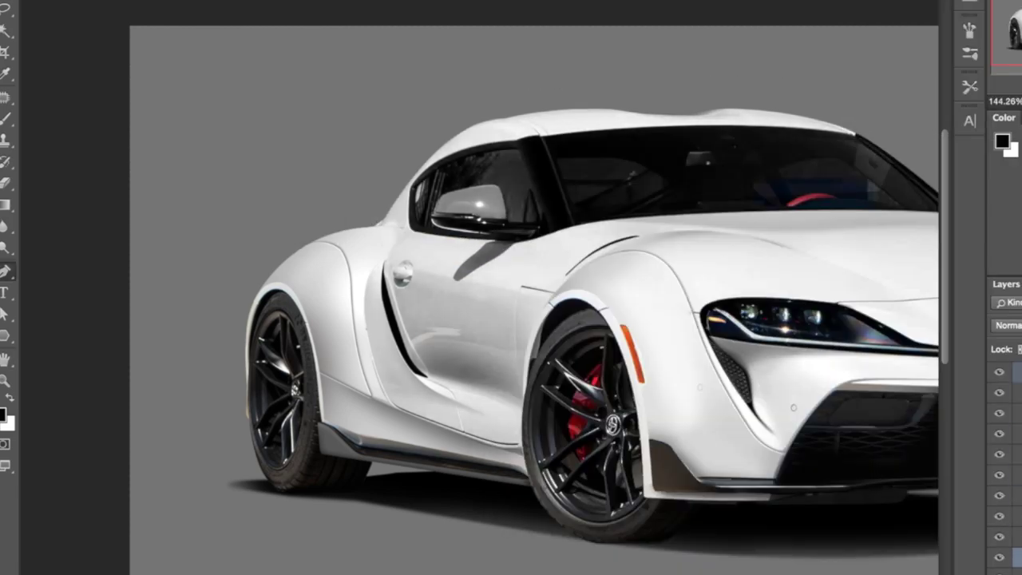
key("super+j")
left_click_drag(1019, 555, 1018, 442)
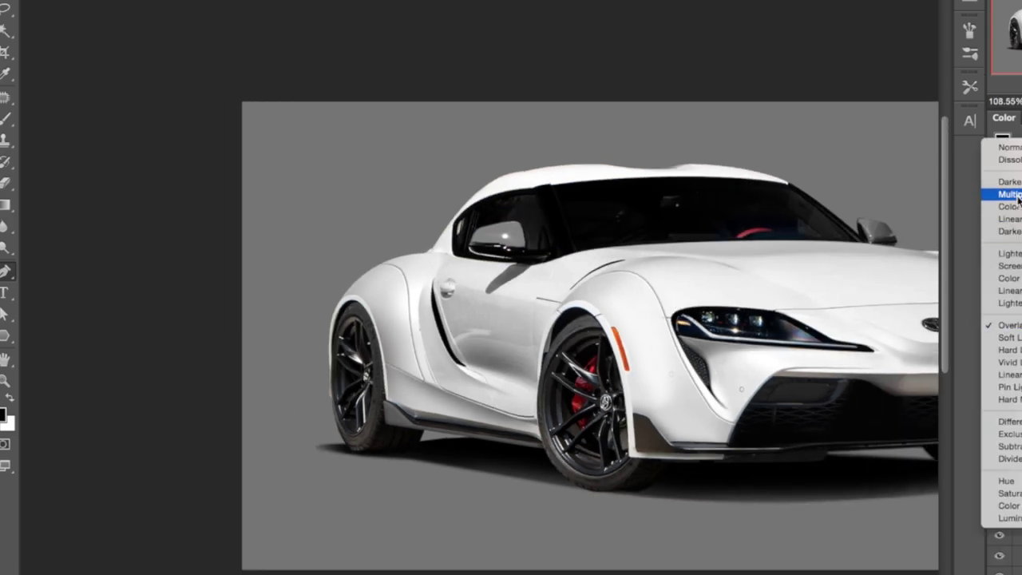